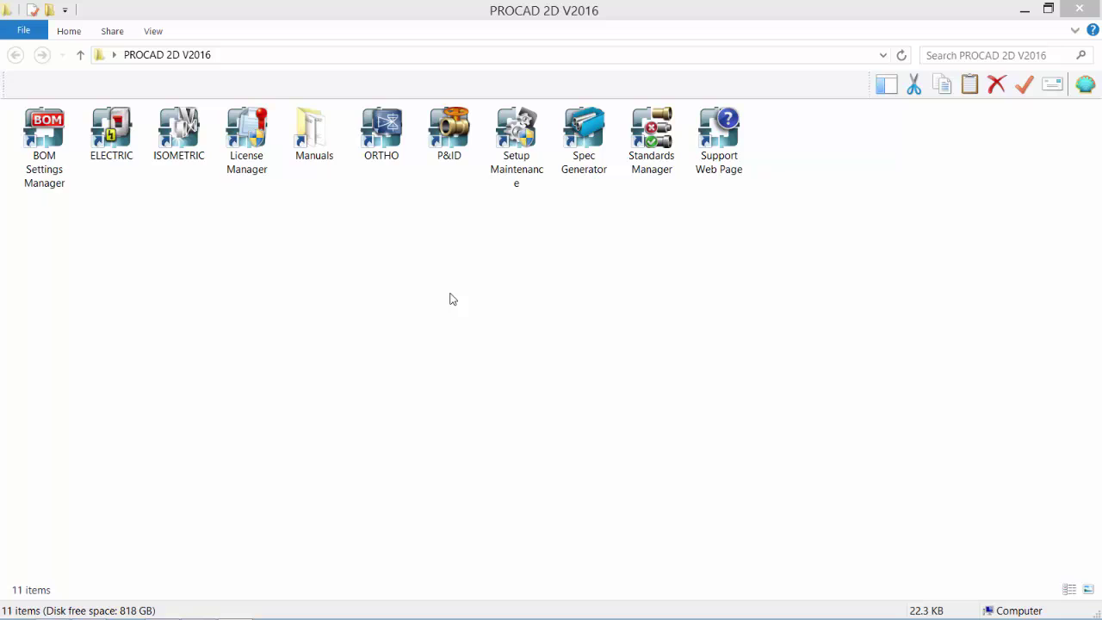
# Launch PROCAD P&ID and open the Twin Lakes Project's English Standard PID folder in the Drawing Manager.
pyautogui.click(447, 137)
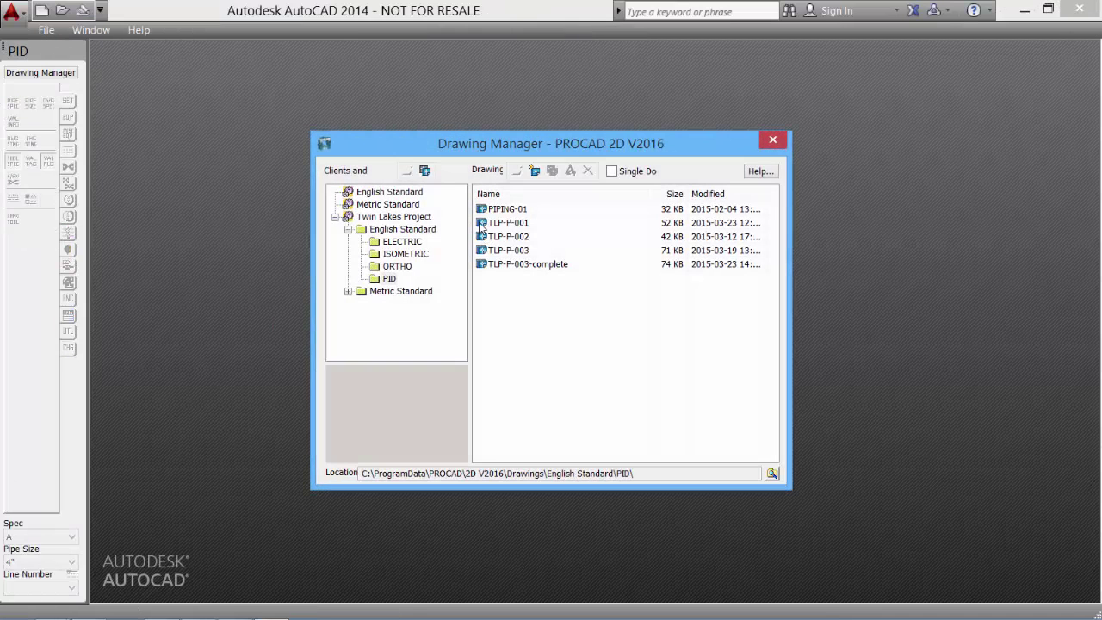
pyautogui.click(387, 193)
pyautogui.click(387, 204)
pyautogui.click(394, 217)
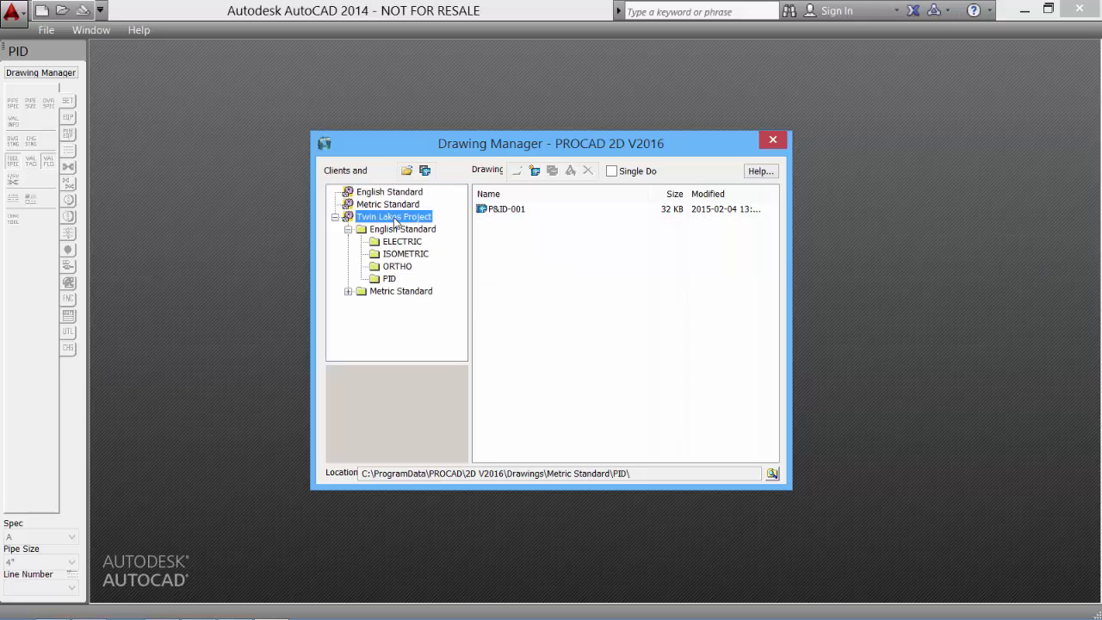
pyautogui.click(391, 278)
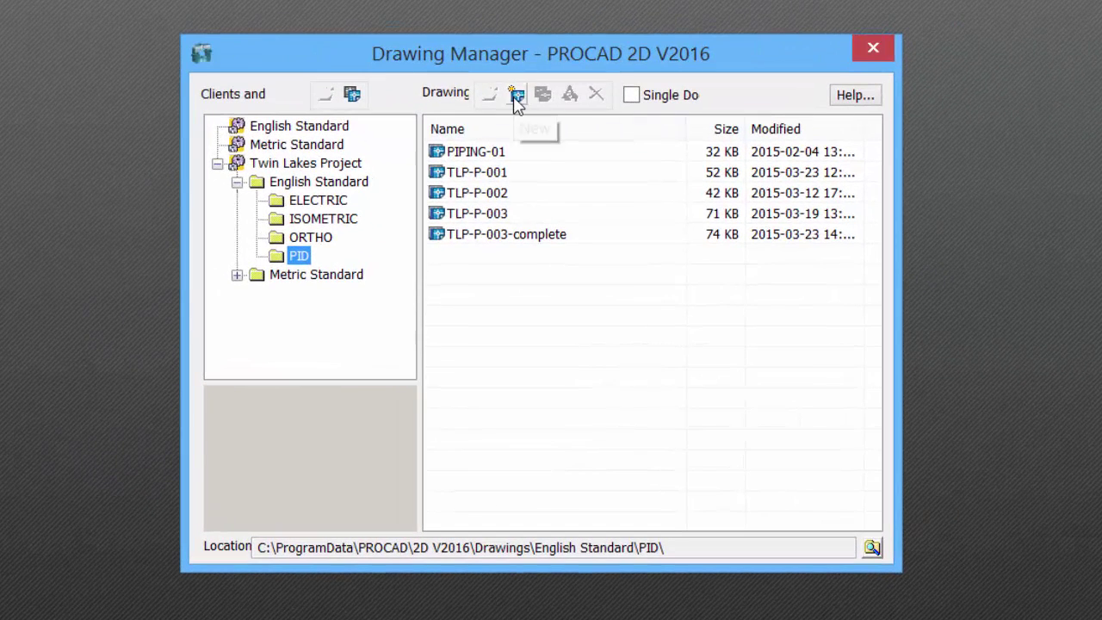
# Create a new drawing named TLP-P-004 and make PL-103-4" its current line number.
pyautogui.click(516, 95)
pyautogui.write('TLP-P-004')
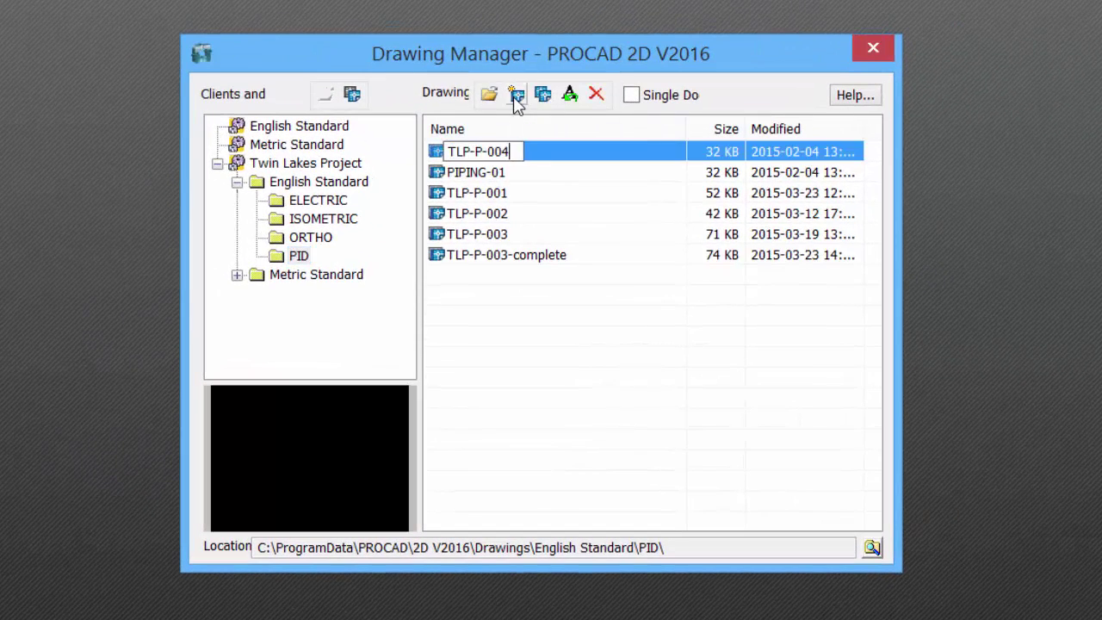
pyautogui.press('Return')
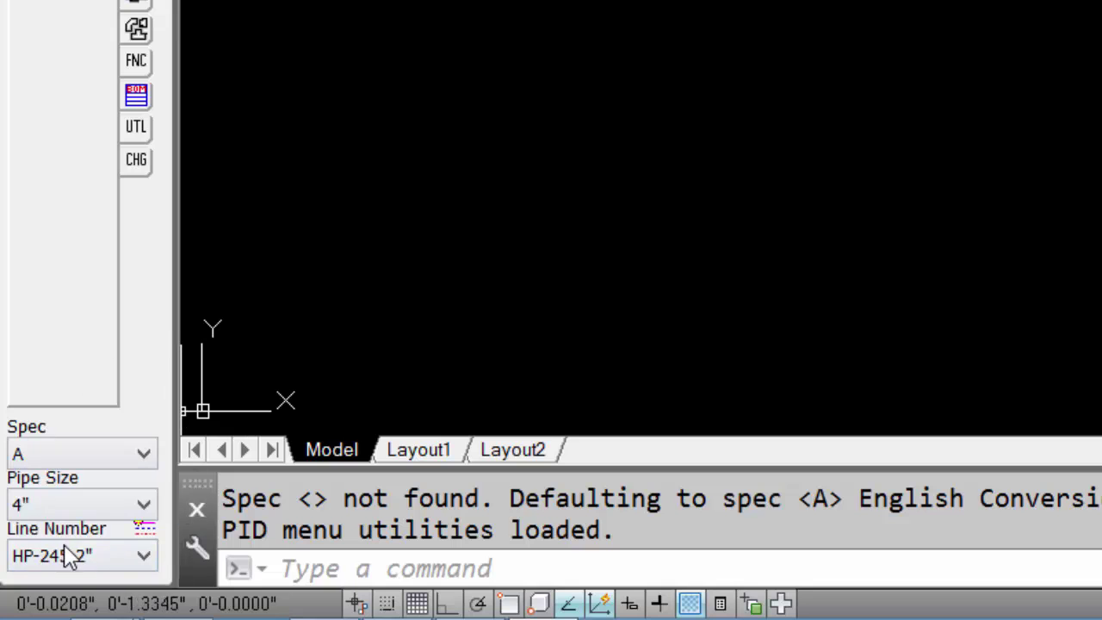
pyautogui.click(80, 564)
pyautogui.click(86, 393)
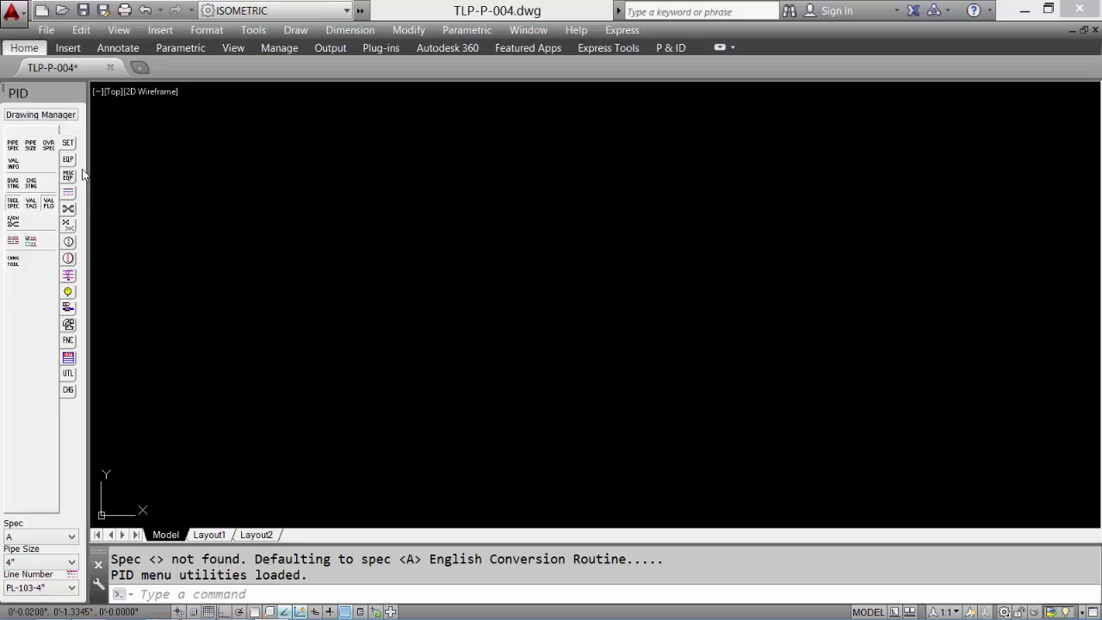
# Insert a D size (22" x 34") drawing border.
pyautogui.click(70, 375)
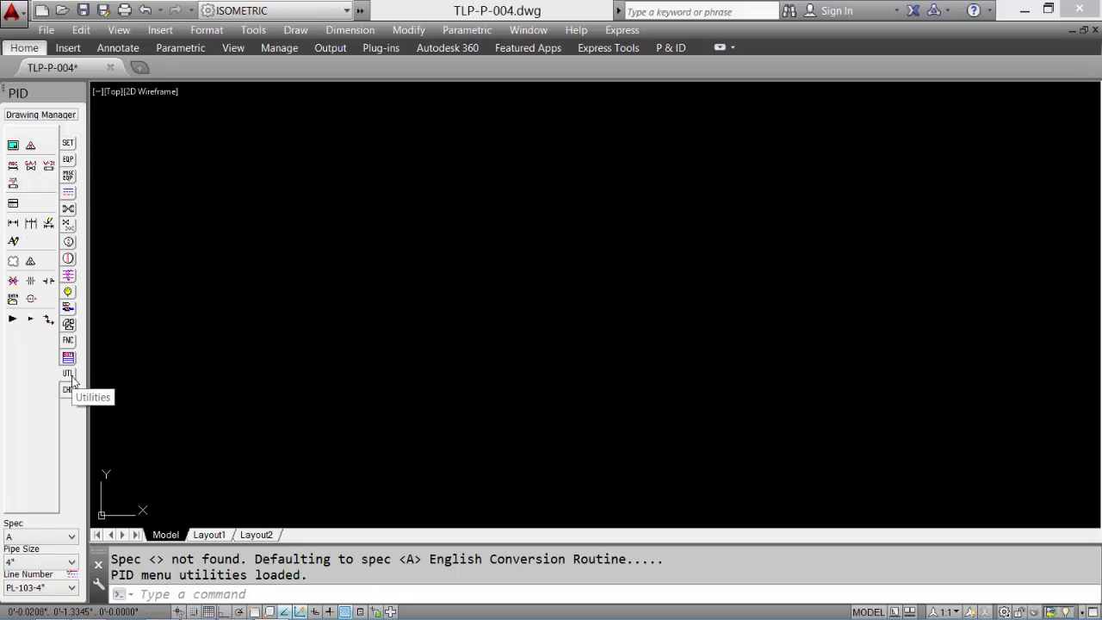
pyautogui.click(14, 146)
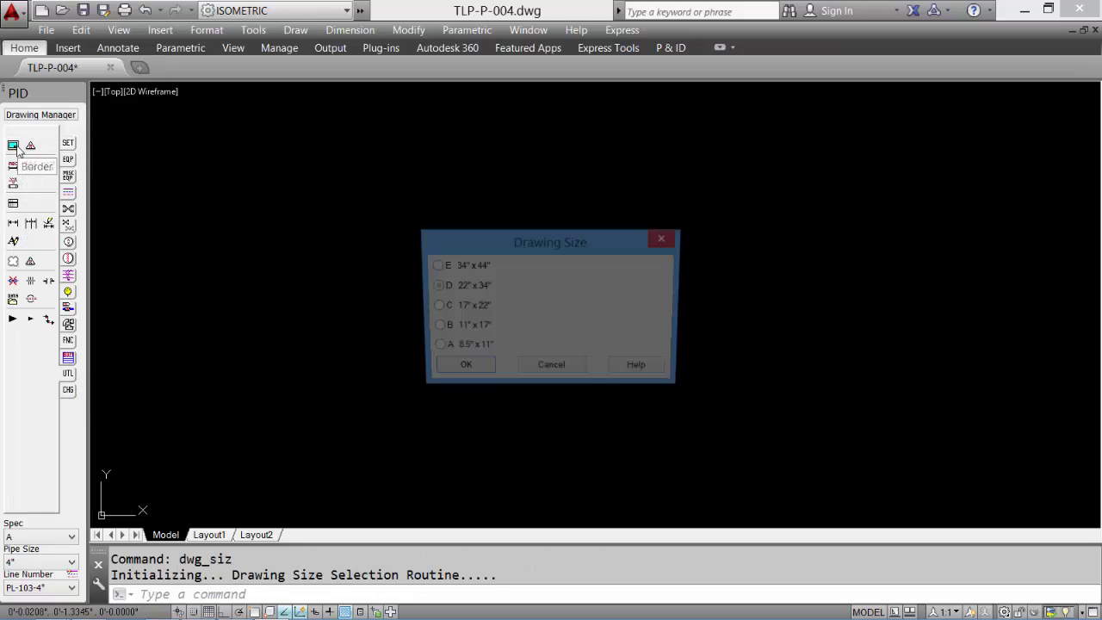
pyautogui.click(477, 372)
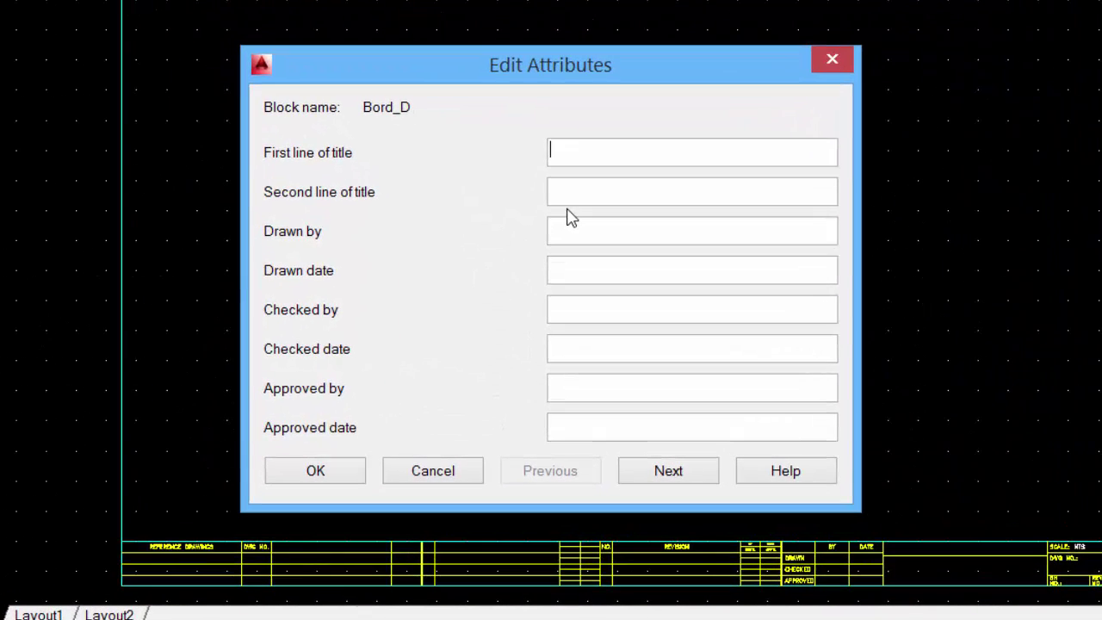
# Fill in the title block with TWIN LAKES PROJECT and P&ID TEST SEPARATOR as title lines, plus the drafter's initials and drawn date.
pyautogui.write('TWIN LAKES PROJECT')
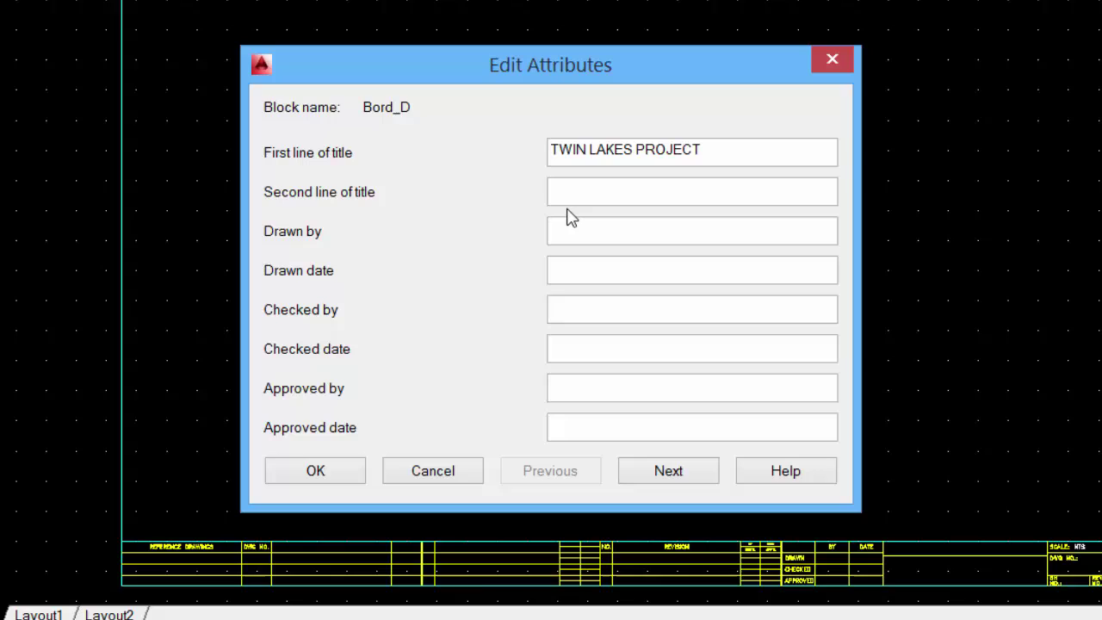
pyautogui.write('P&ID TEST SEPARATOR')
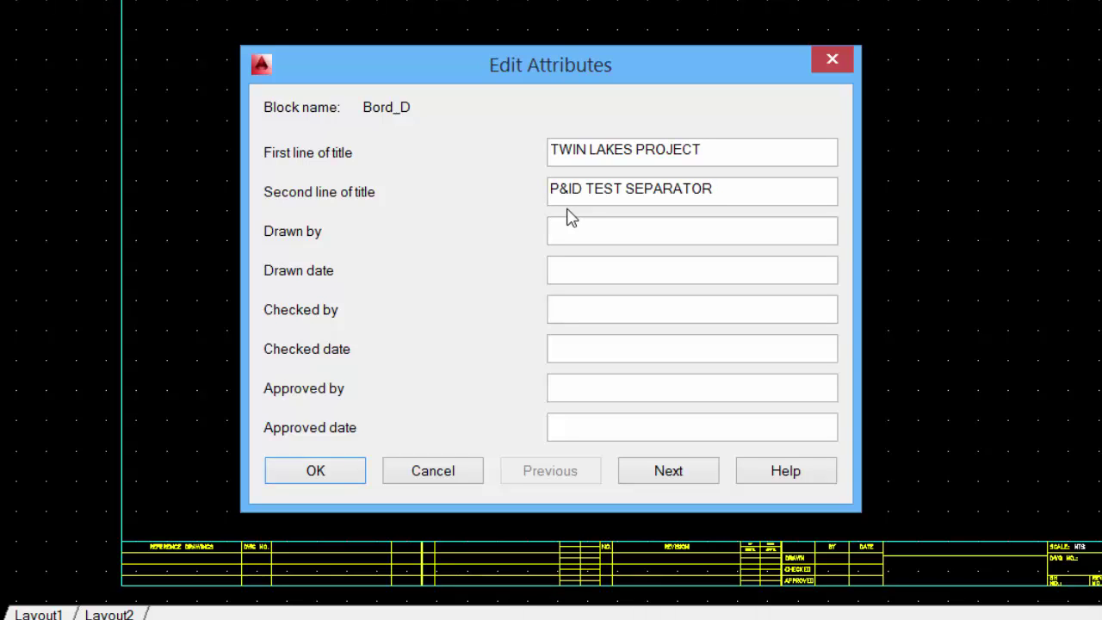
pyautogui.press('Tab')
pyautogui.write('15-03-2')
pyautogui.click(352, 474)
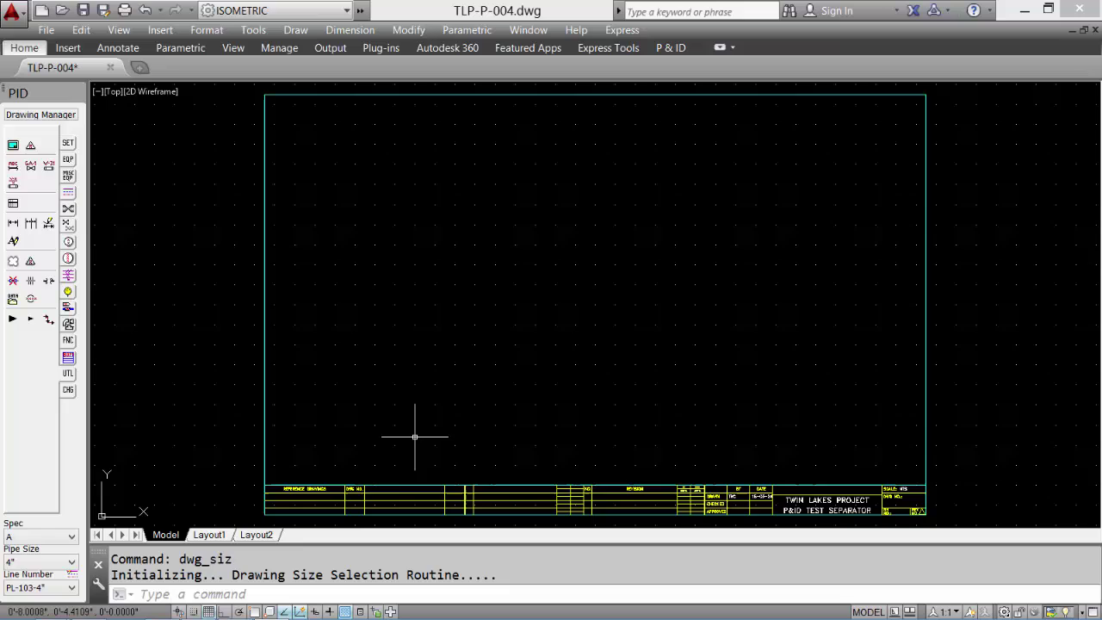
# Draw a tall, narrow vertical vessel with a skirt in the upper-left area inside the border.
pyautogui.click(68, 160)
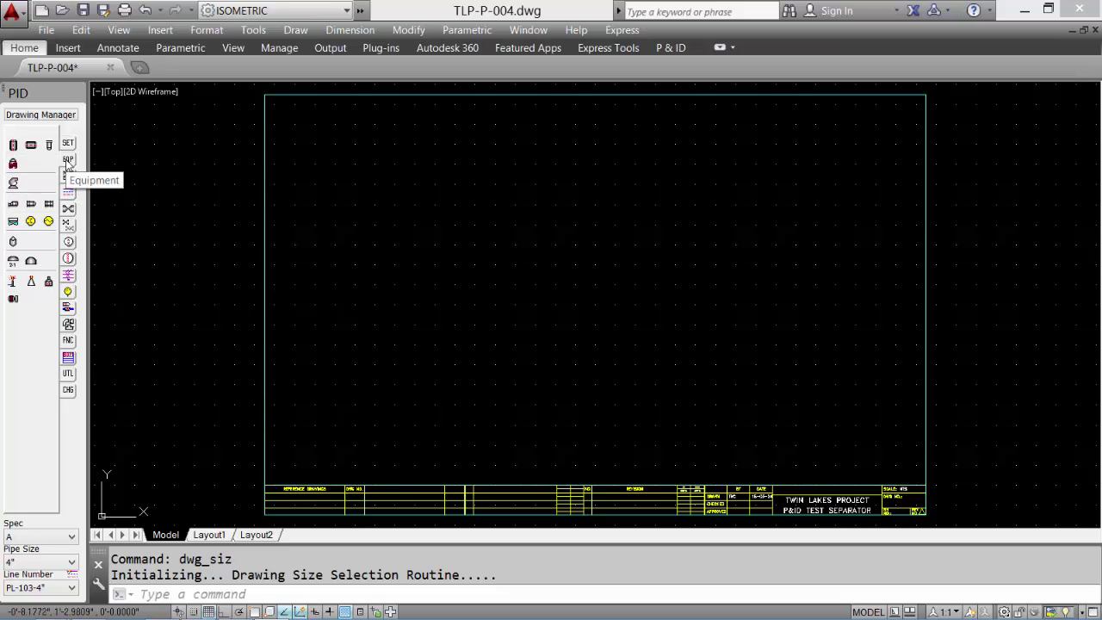
pyautogui.click(13, 144)
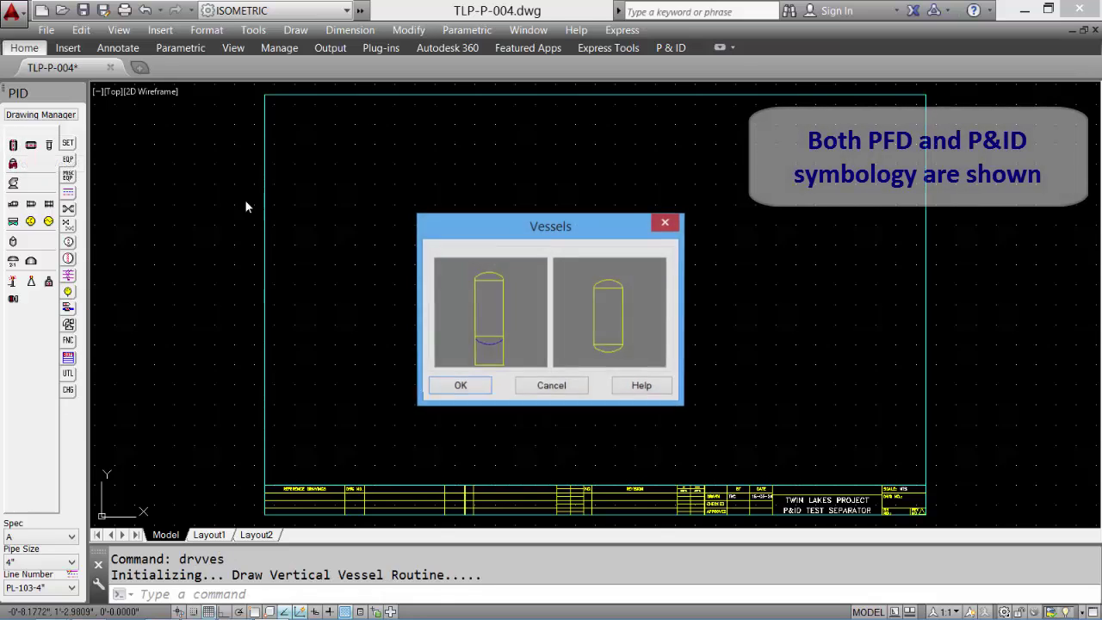
pyautogui.click(493, 318)
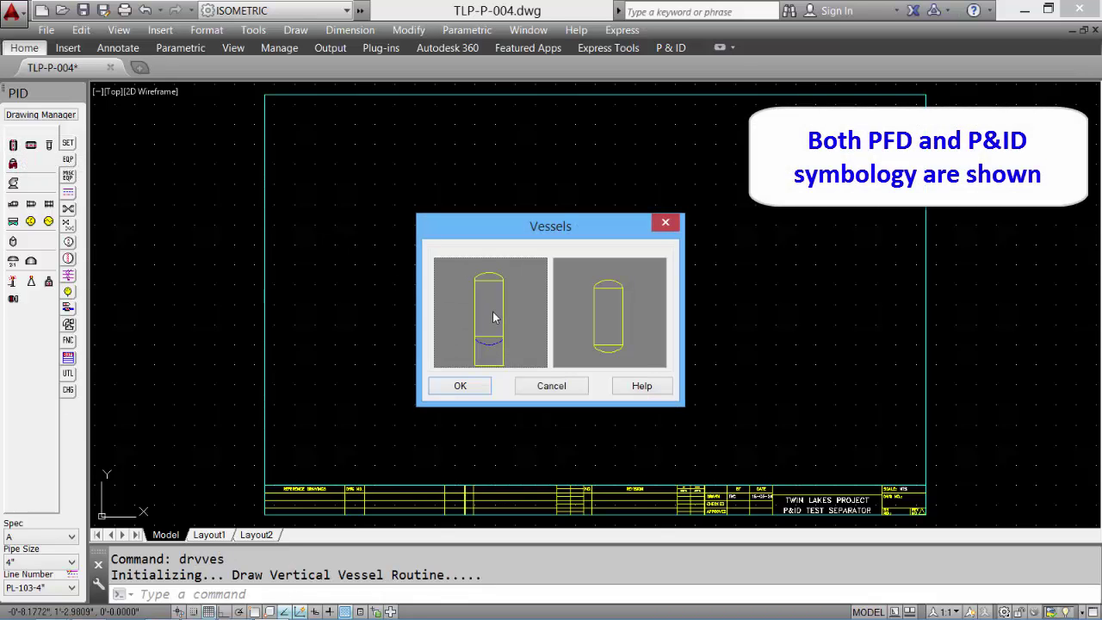
pyautogui.click(457, 385)
pyautogui.click(374, 324)
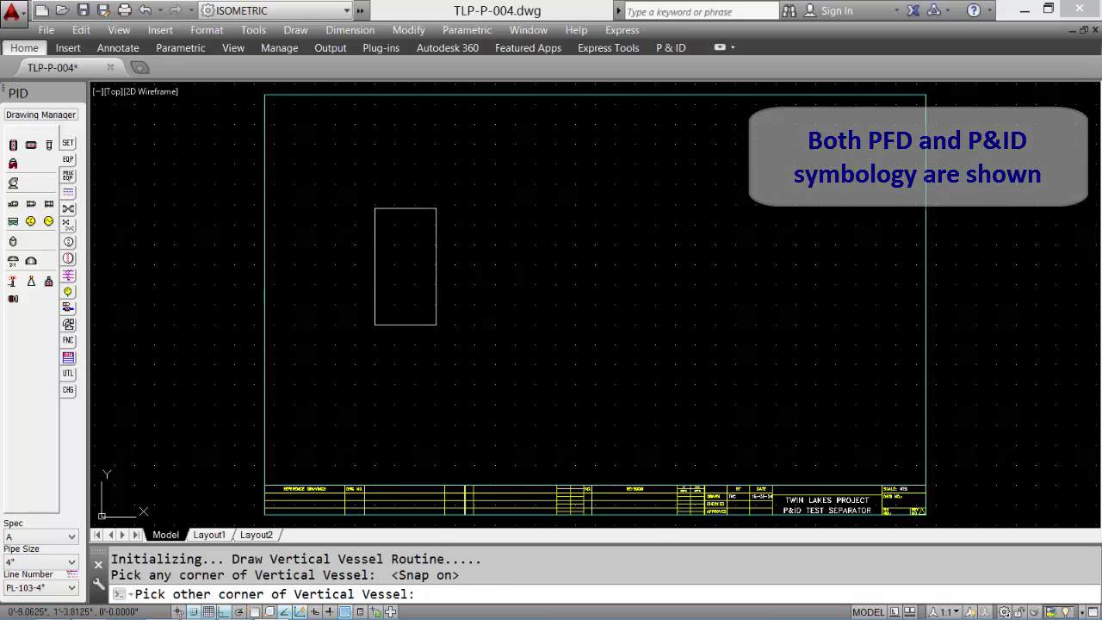
pyautogui.click(414, 164)
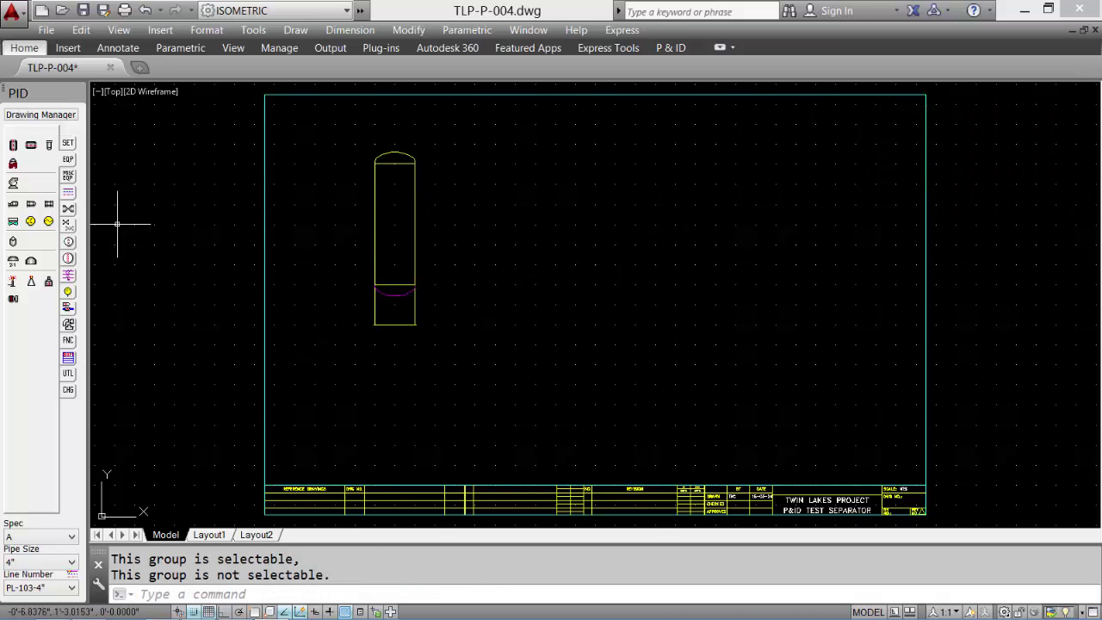
# Draw a reboiler to the right of the vertical vessel, with its flanged end facing the vessel.
pyautogui.click(12, 204)
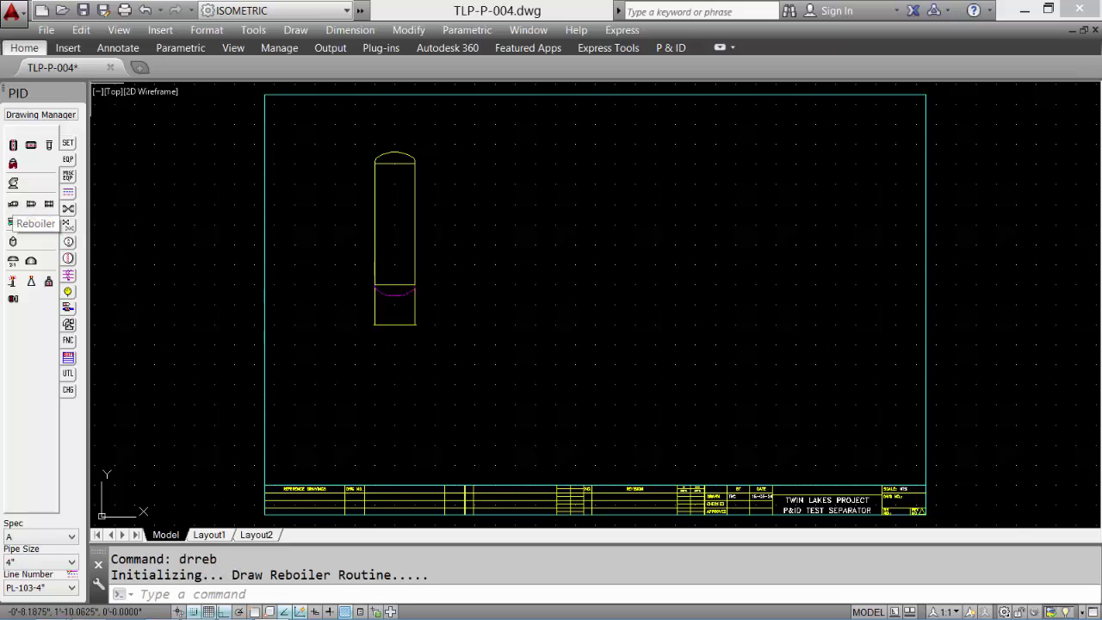
pyautogui.click(555, 285)
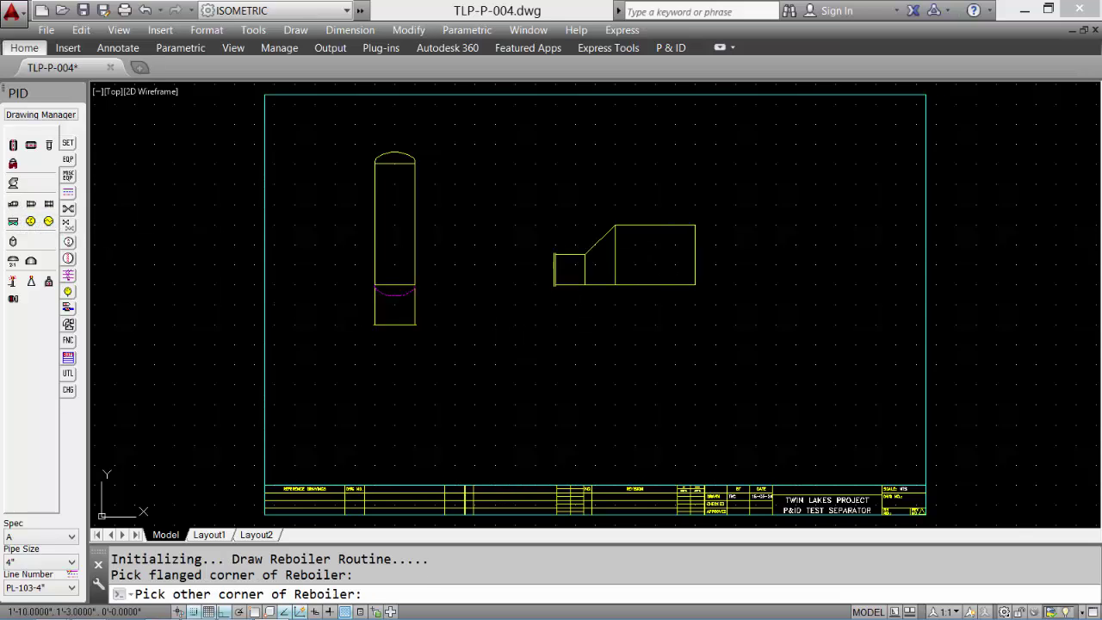
pyautogui.click(695, 225)
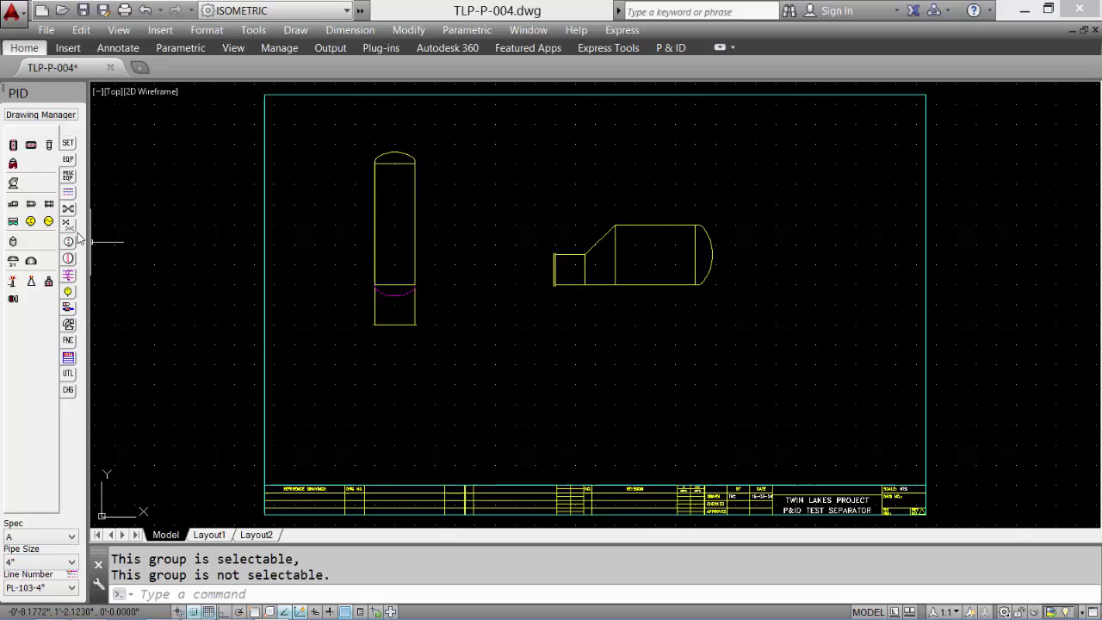
# Place a horizontal centrifugal pump with motor near the border's lower edge below the reboiler, with its direction reversed.
pyautogui.click(13, 184)
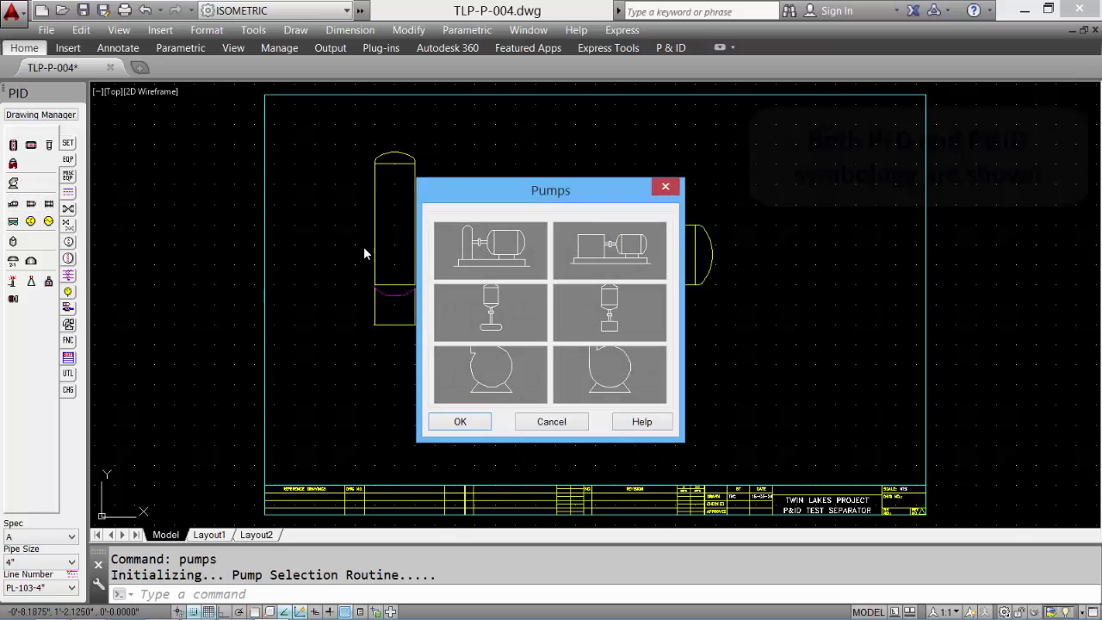
pyautogui.click(489, 252)
pyautogui.click(459, 421)
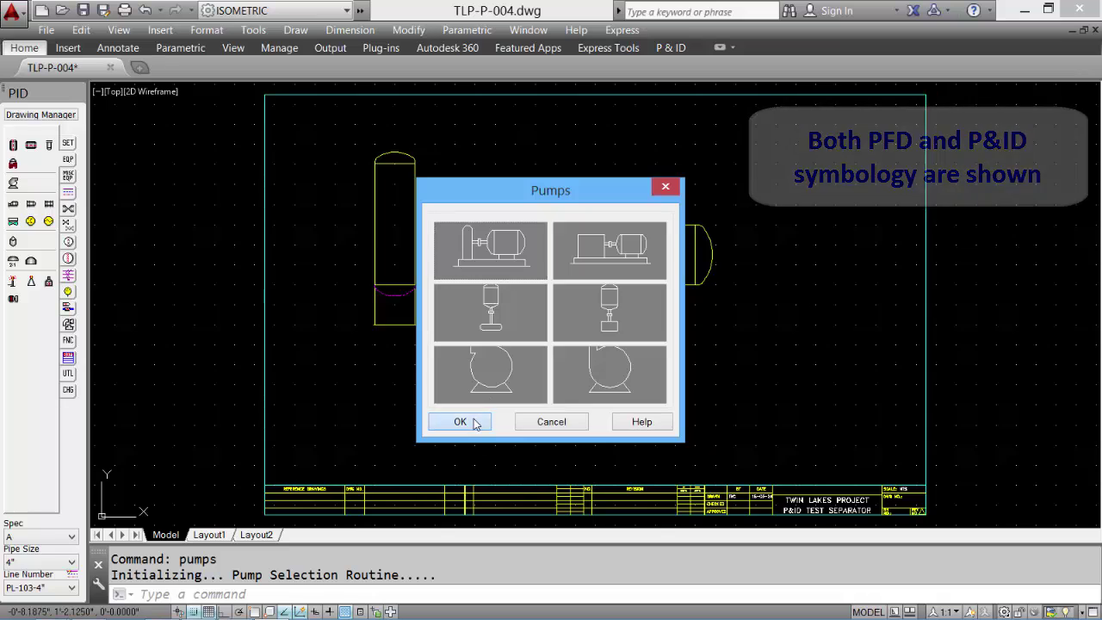
pyautogui.click(655, 457)
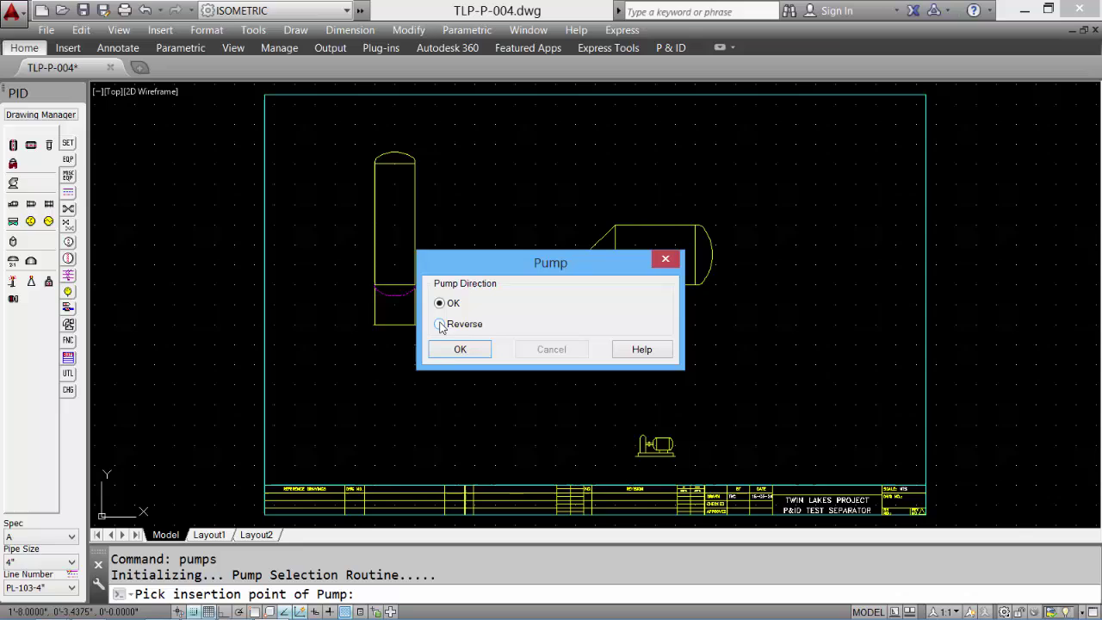
pyautogui.click(441, 324)
pyautogui.click(456, 349)
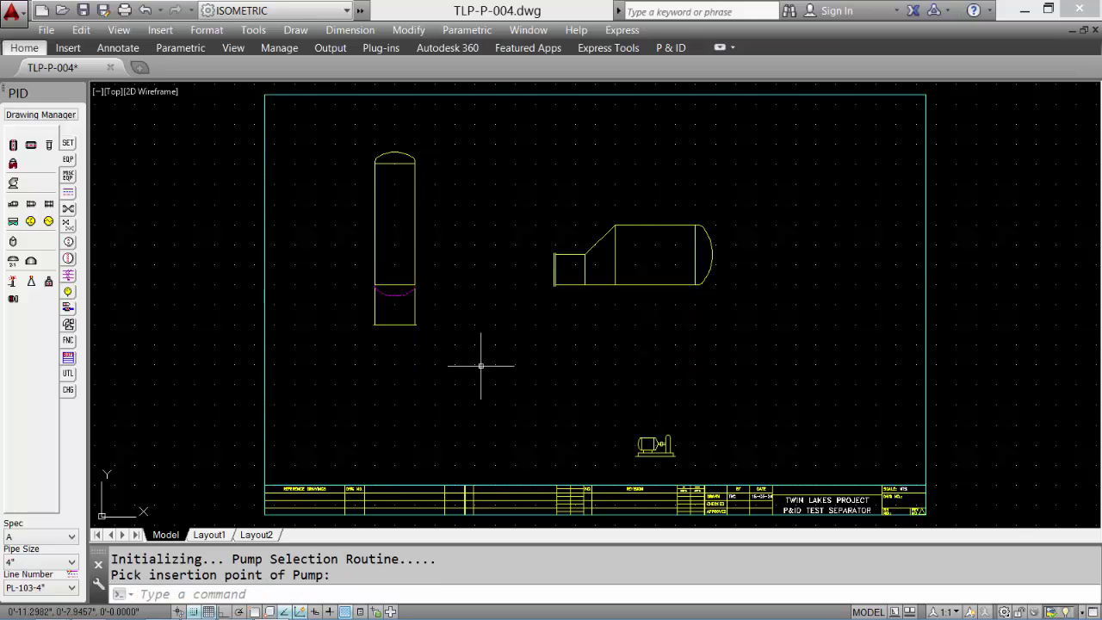
# Add flanged nozzles to the vertical vessel on its left side, the center of its top head and its upper right side.
pyautogui.click(68, 325)
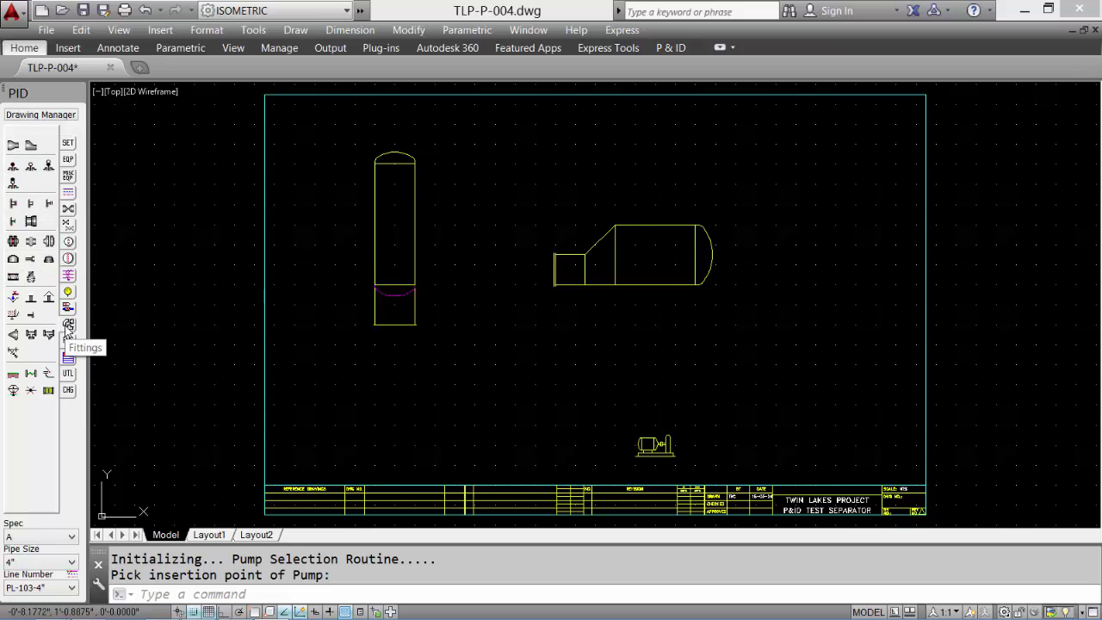
pyautogui.click(14, 204)
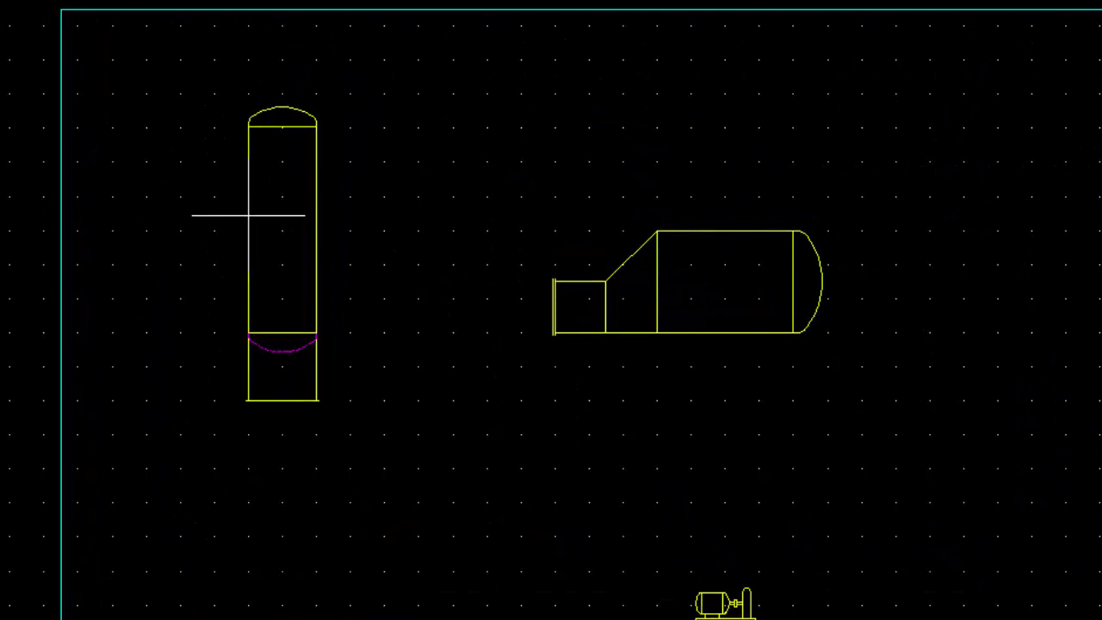
pyautogui.click(86, 200)
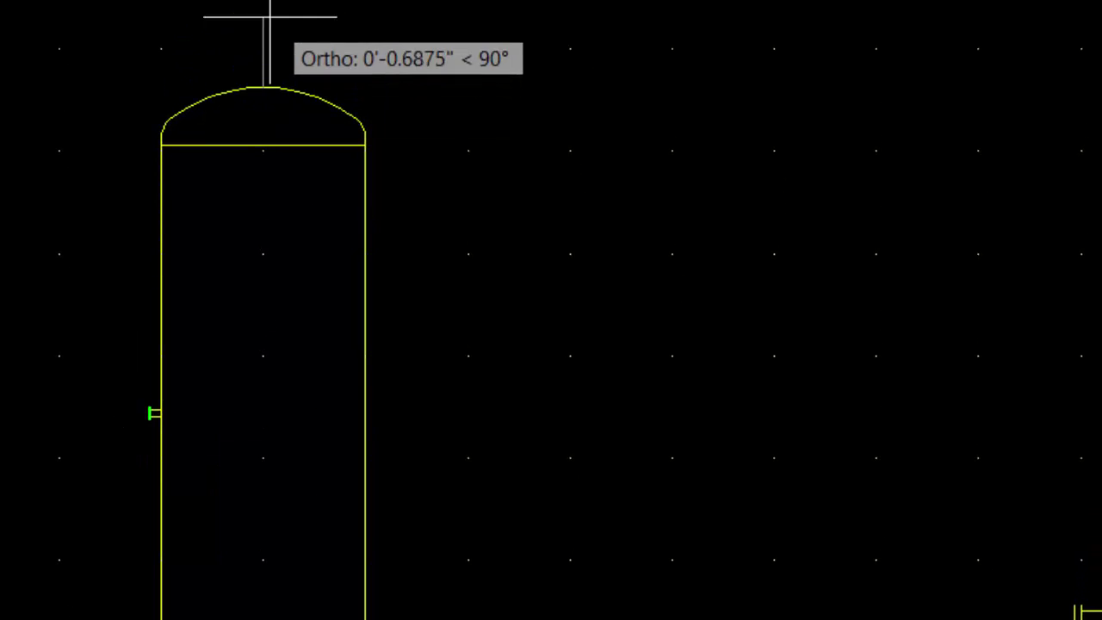
pyautogui.click(262, 87)
pyautogui.press('Return')
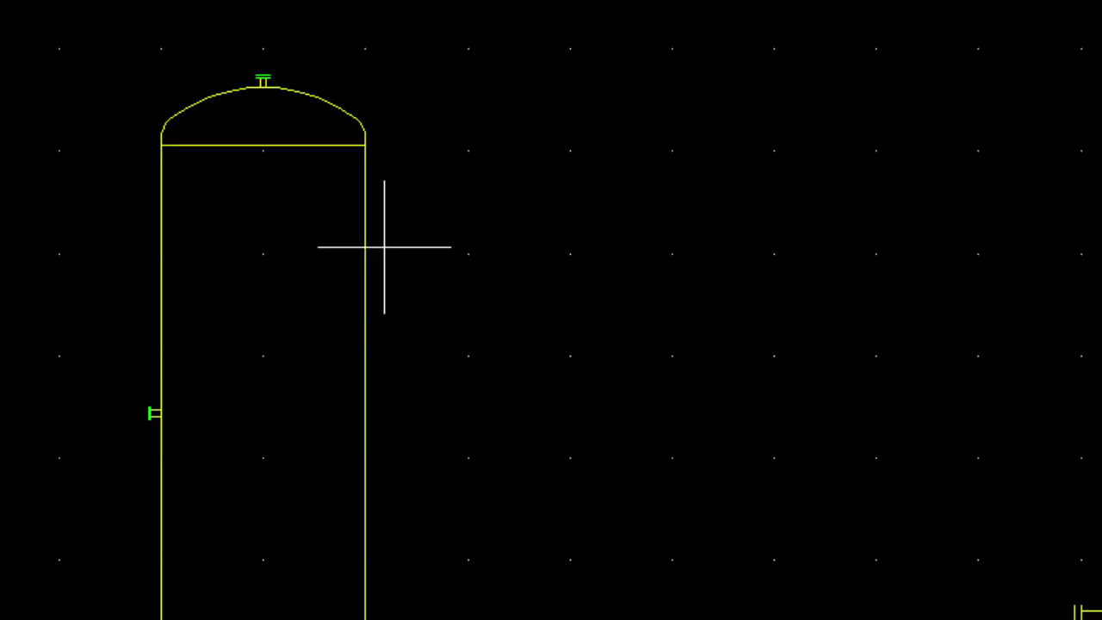
pyautogui.click(365, 254)
pyautogui.click(460, 251)
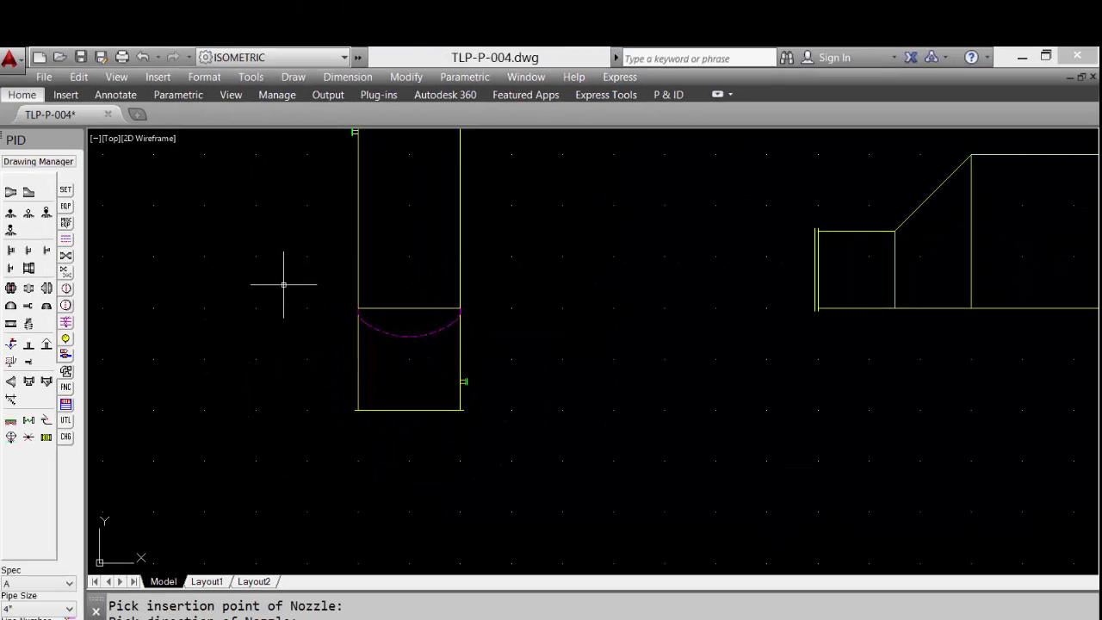
# Examine the nozzles on the reboiler and on the pump up close, and return to the full drawing.
pyautogui.scroll(-5, 283, 284)
pyautogui.write('z')
pyautogui.press('Return')
pyautogui.click(544, 240)
pyautogui.click(697, 327)
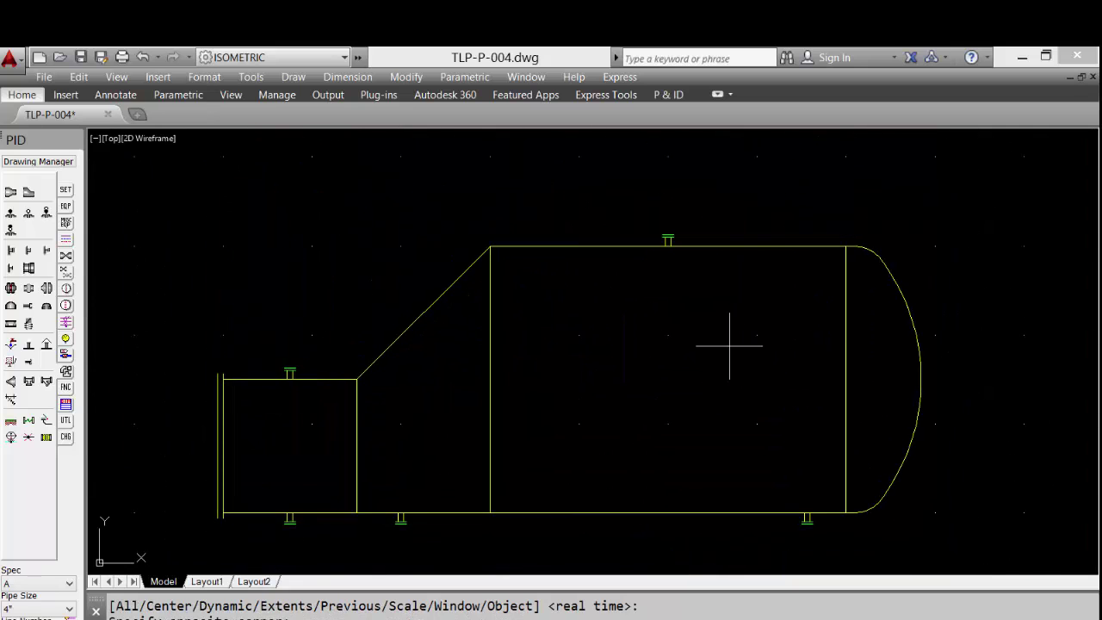
pyautogui.write('z')
pyautogui.press('Return')
pyautogui.write('p')
pyautogui.press('Return')
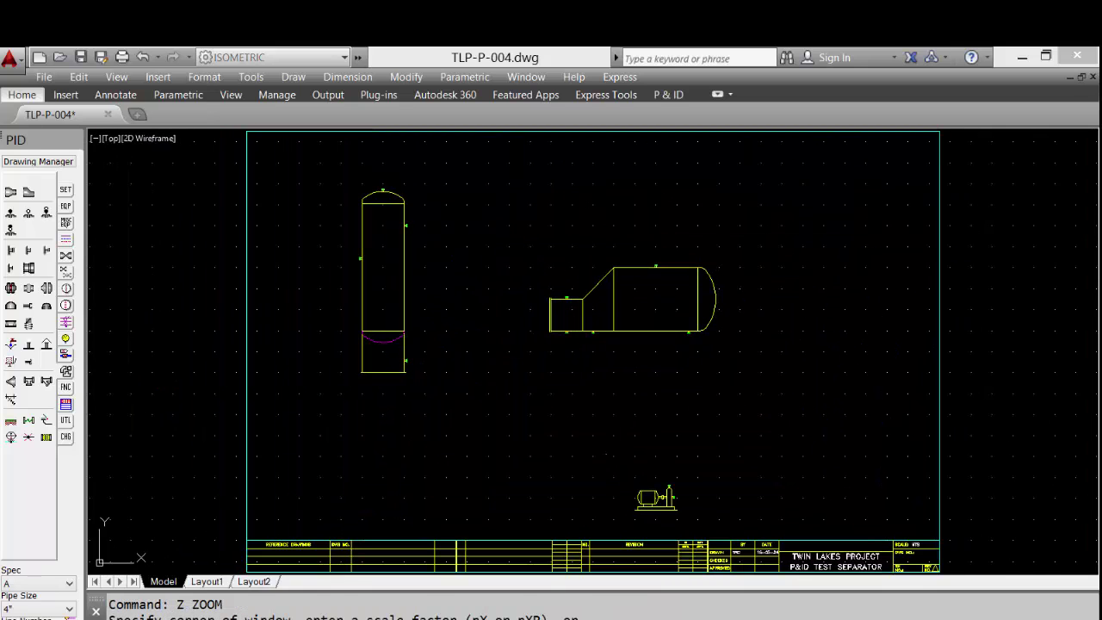
pyautogui.click(604, 453)
pyautogui.click(732, 526)
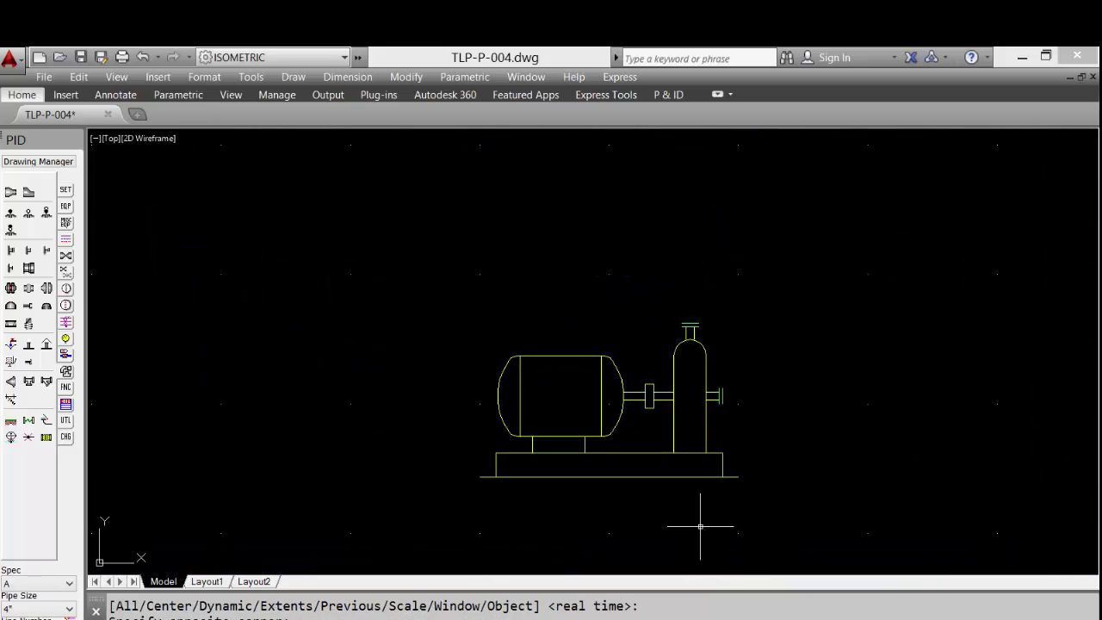
pyautogui.write('z')
pyautogui.press('Return')
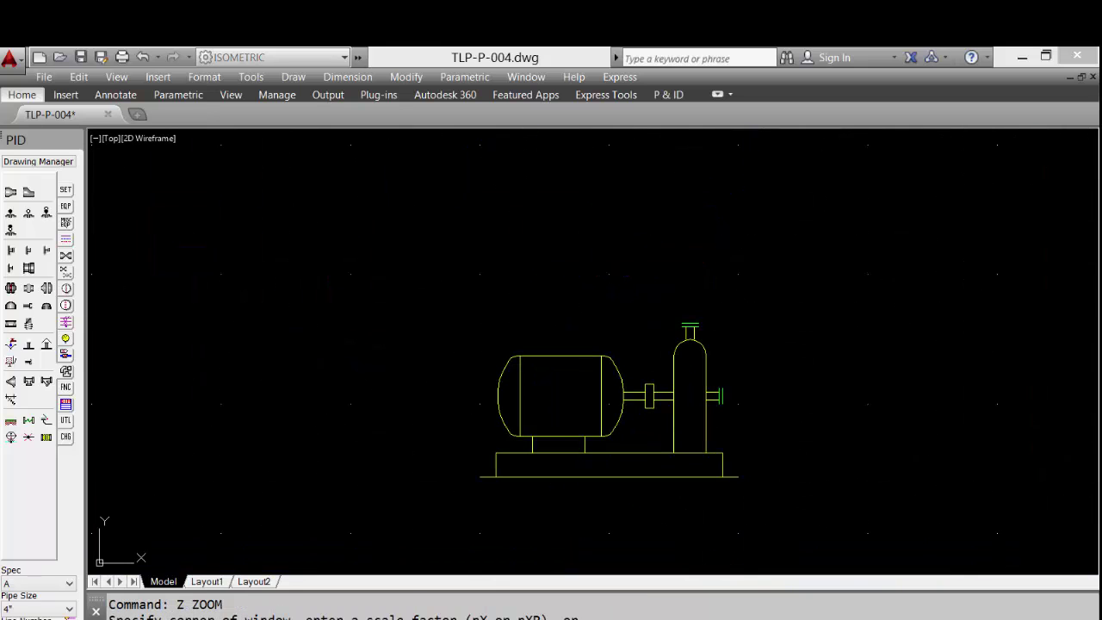
pyautogui.write('p')
pyautogui.press('Return')
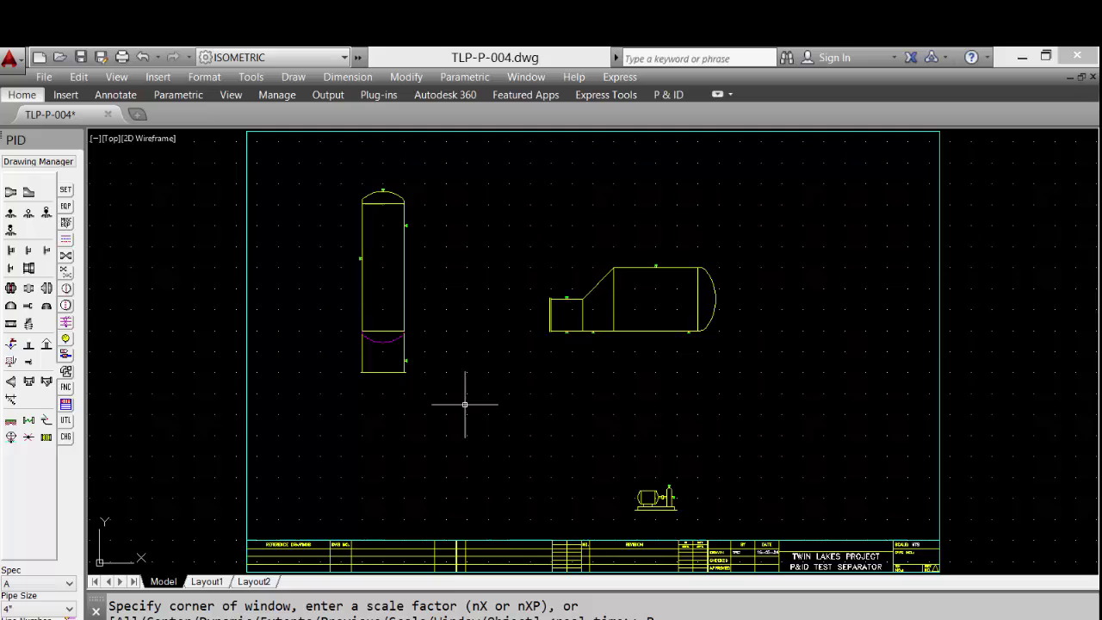
pyautogui.click(66, 356)
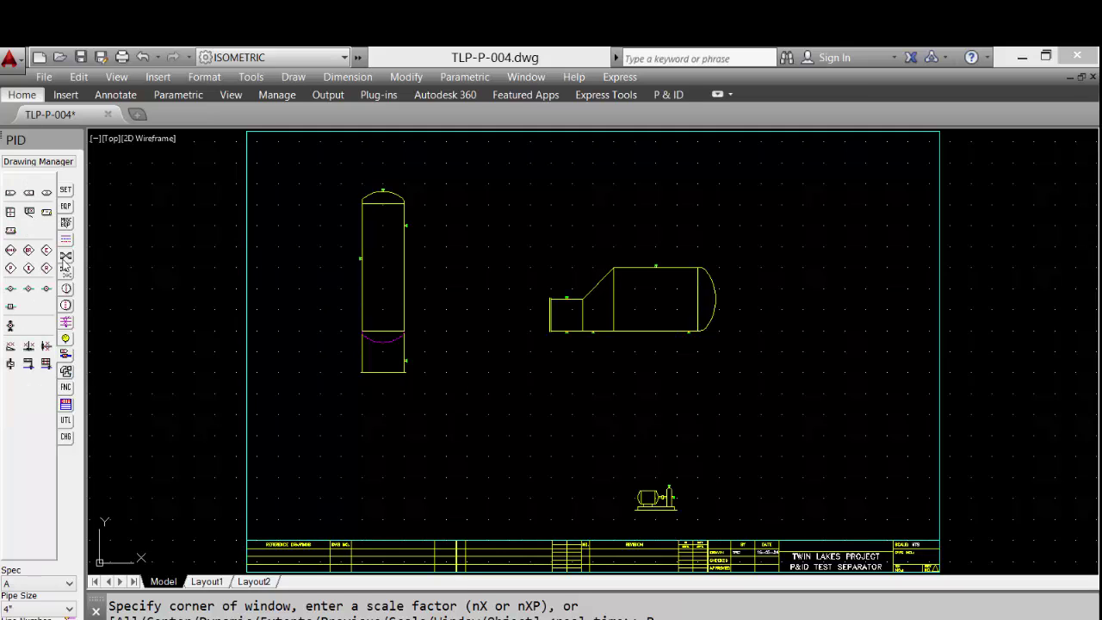
# Place a right-pointing arrow inside the left border with PROCESS LIQUID above, PREV DWG inside and AREA 10 below.
pyautogui.click(11, 194)
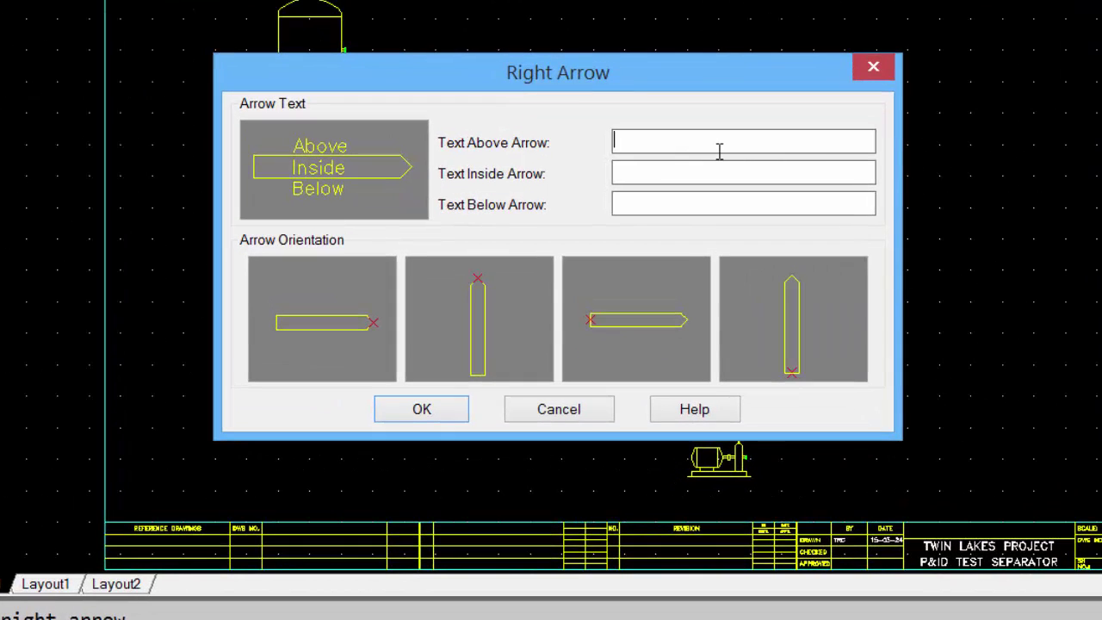
pyautogui.write('PROCESS LIQUID')
pyautogui.press('Tab')
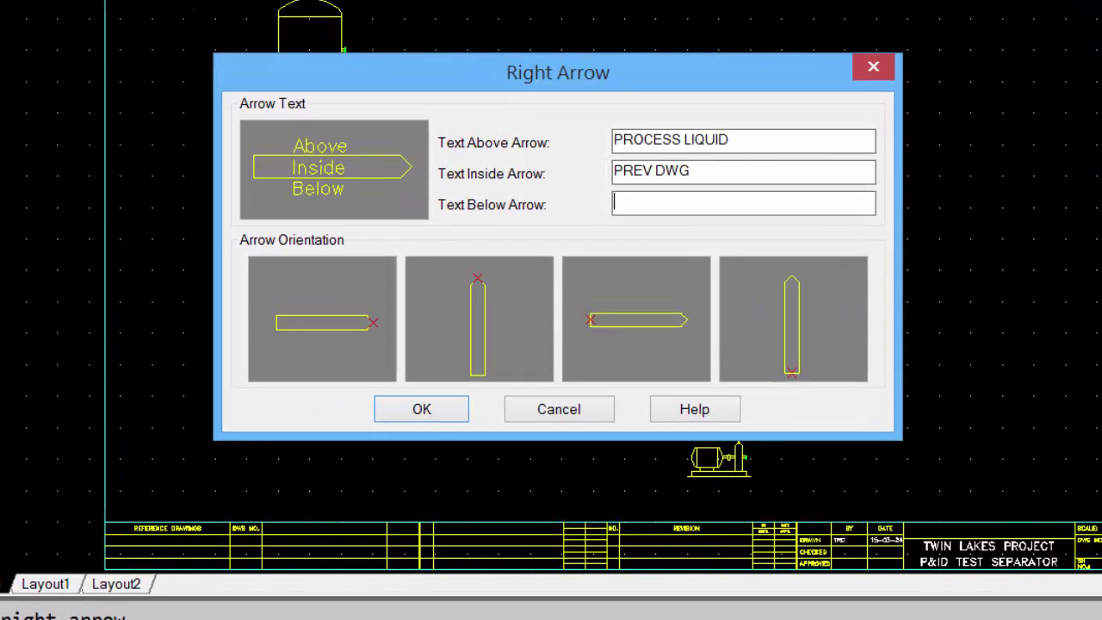
pyautogui.click(591, 332)
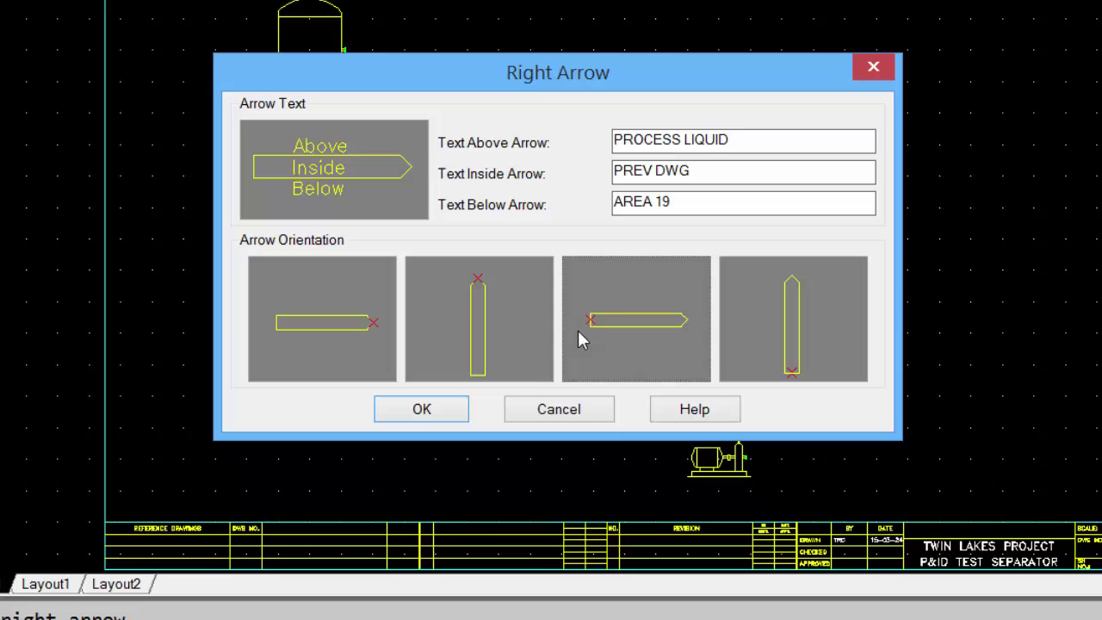
pyautogui.click(421, 410)
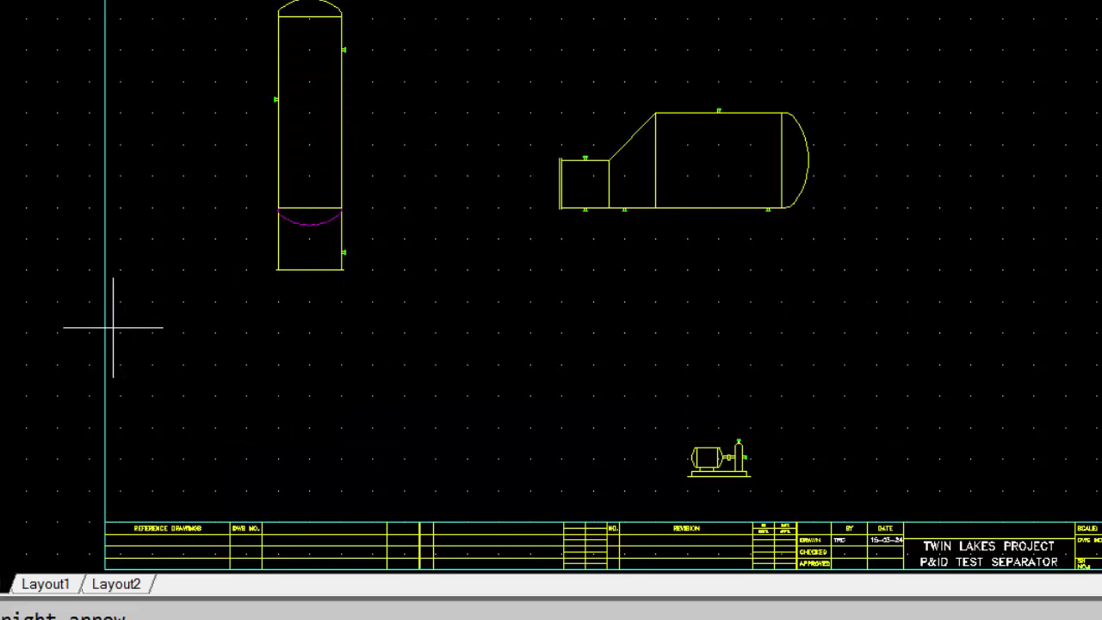
pyautogui.click(114, 327)
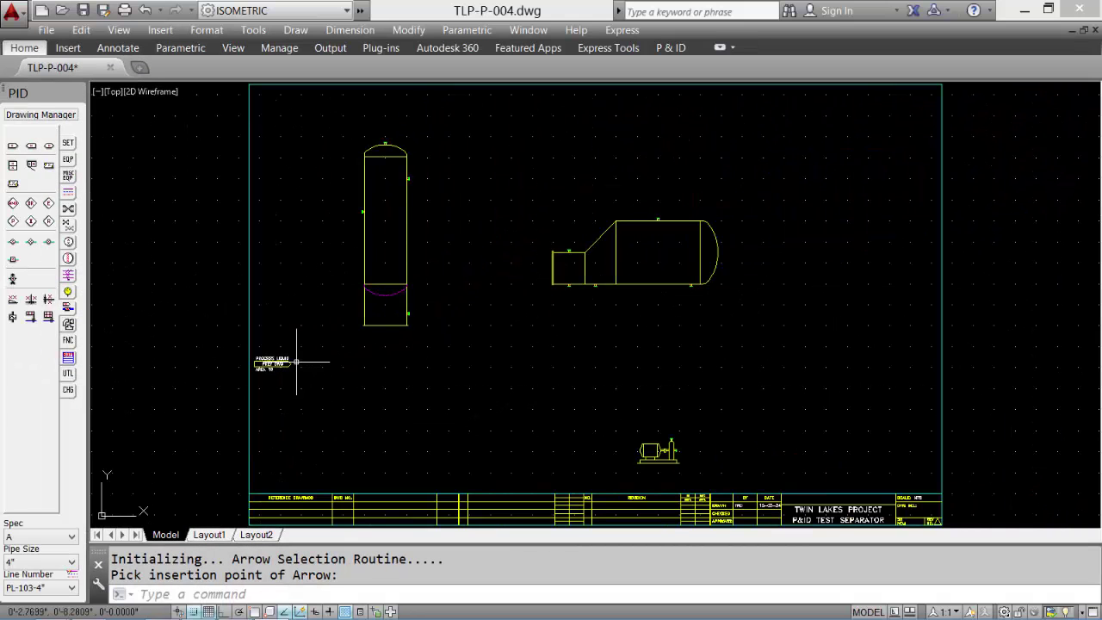
pyautogui.press('Escape')
pyautogui.middleClick(296, 362)
# Examine the HP STEAM and LP STEAM utility arrows beside the reboiler up close, and return to the full drawing.
pyautogui.write('z')
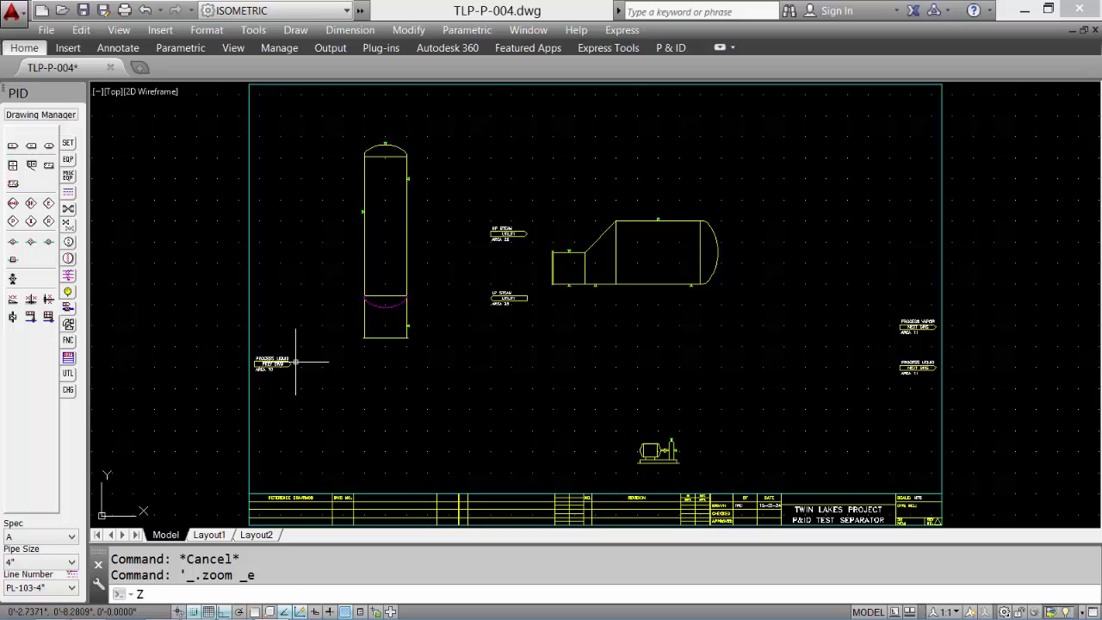
pyautogui.press('Return')
pyautogui.click(445, 200)
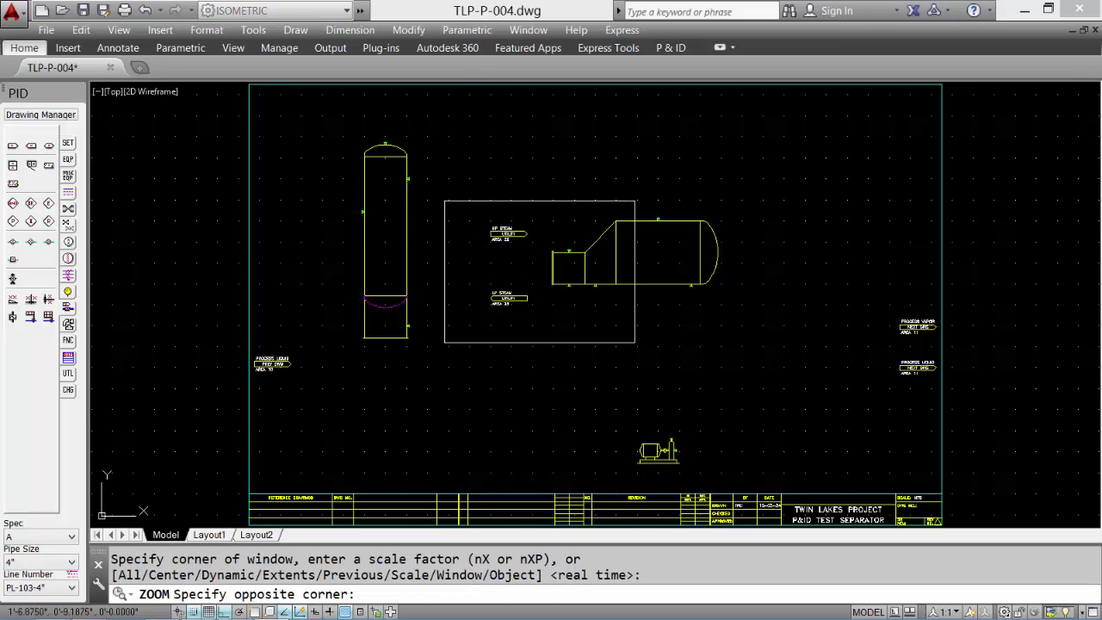
pyautogui.click(635, 342)
pyautogui.write('z')
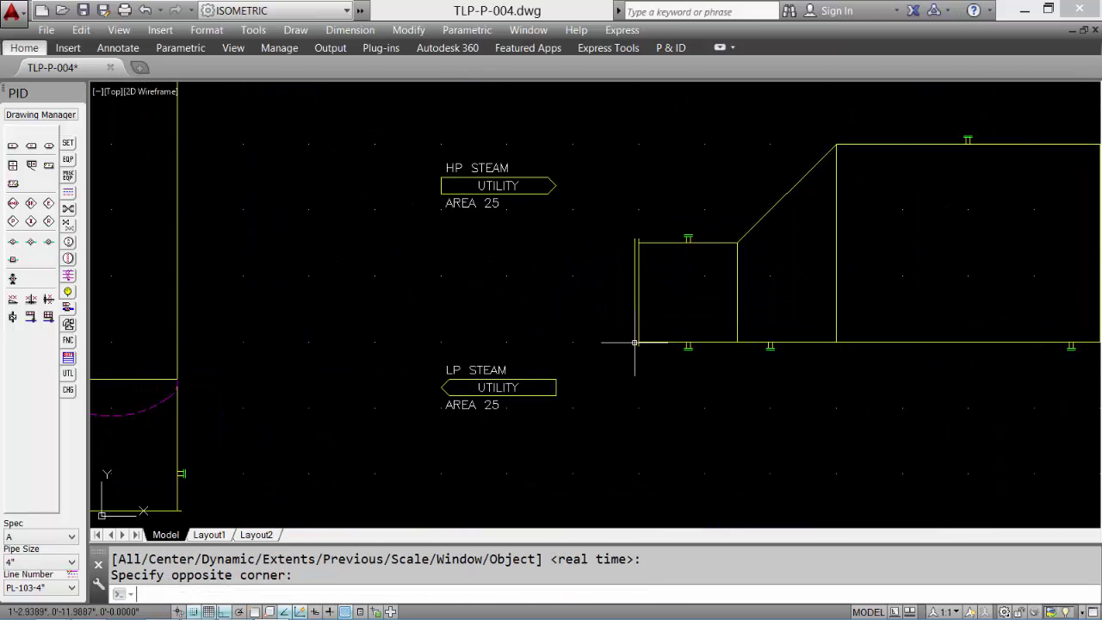
pyautogui.press('Return')
pyautogui.write('P')
pyautogui.press('Return')
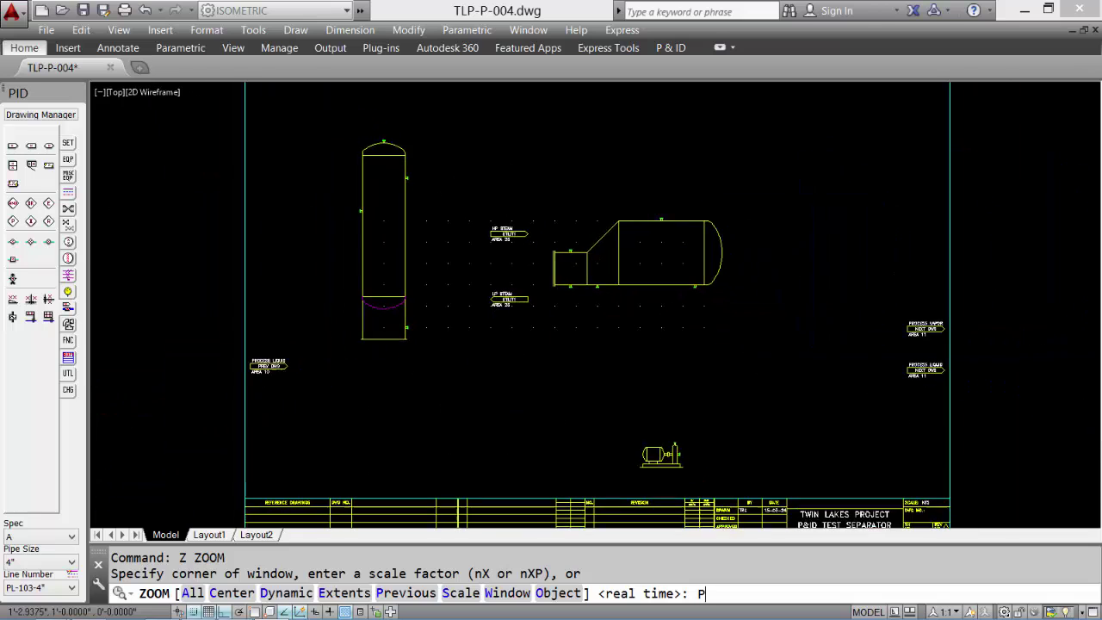
# Examine the PROCESS VAPOR and PROCESS LIQUID arrows near the right border up close, and return to the full drawing.
pyautogui.write('z')
pyautogui.press('Return')
pyautogui.click(769, 275)
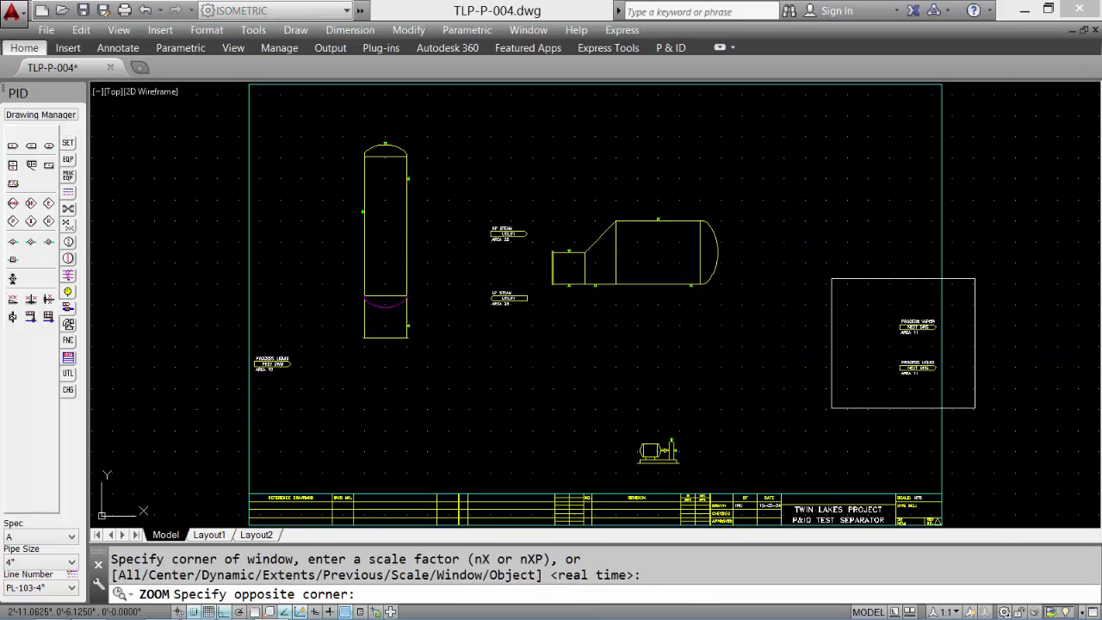
pyautogui.click(973, 407)
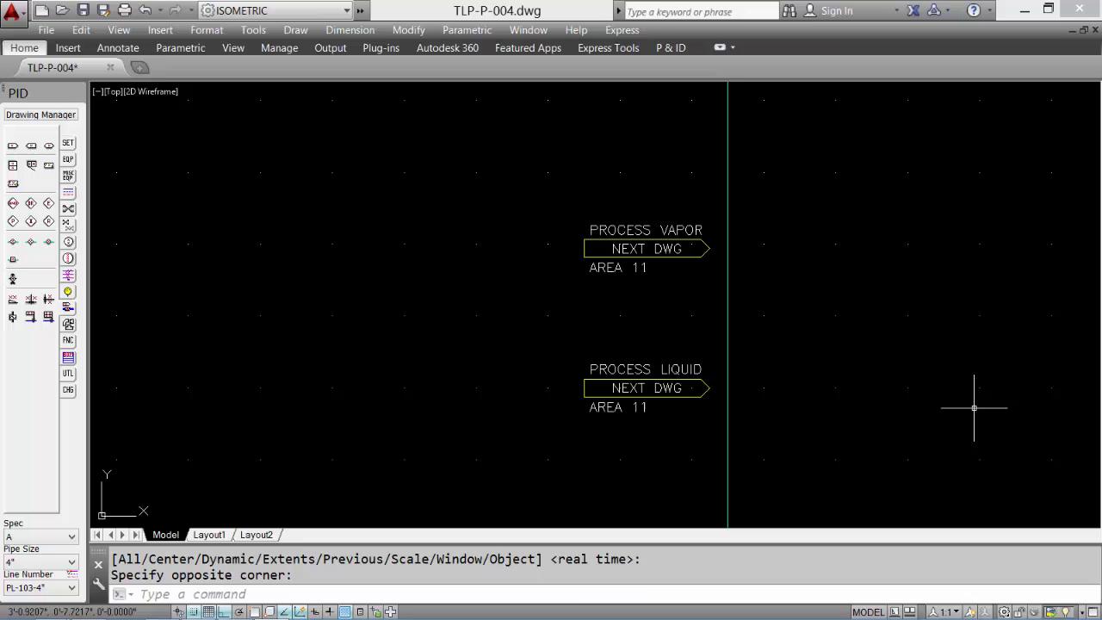
pyautogui.write('z')
pyautogui.press('Return')
pyautogui.write('P')
pyautogui.press('Return')
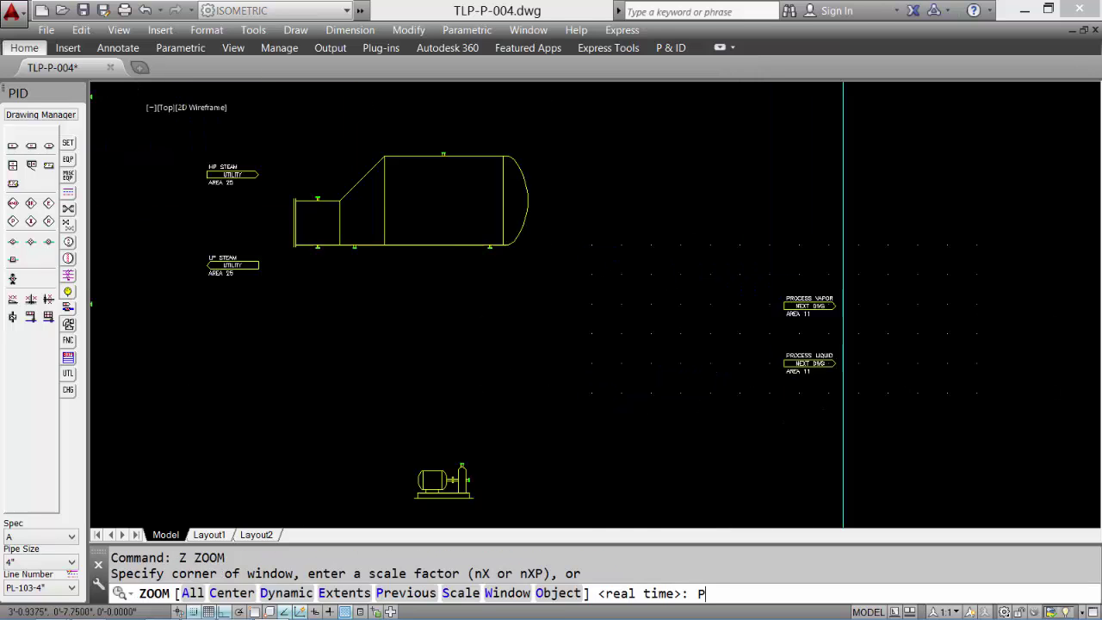
# Draw an orthogonal process line from the tip of the incoming PROCESS LIQUID arrow up to the vertical vessel's left nozzle.
pyautogui.click(68, 192)
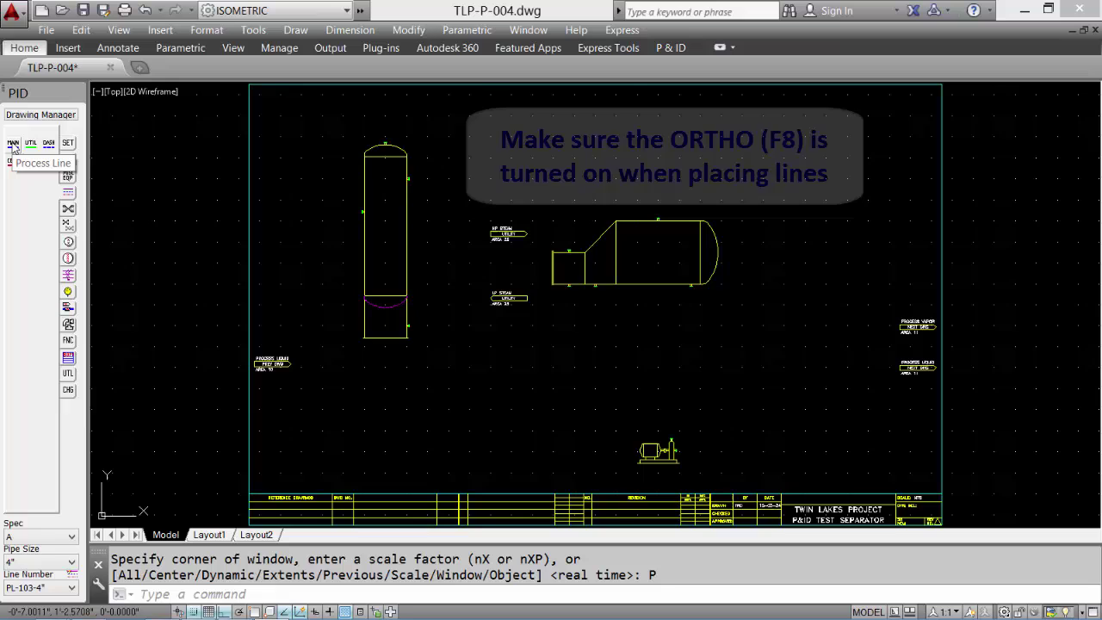
pyautogui.click(23, 143)
pyautogui.scroll(4, 329, 396)
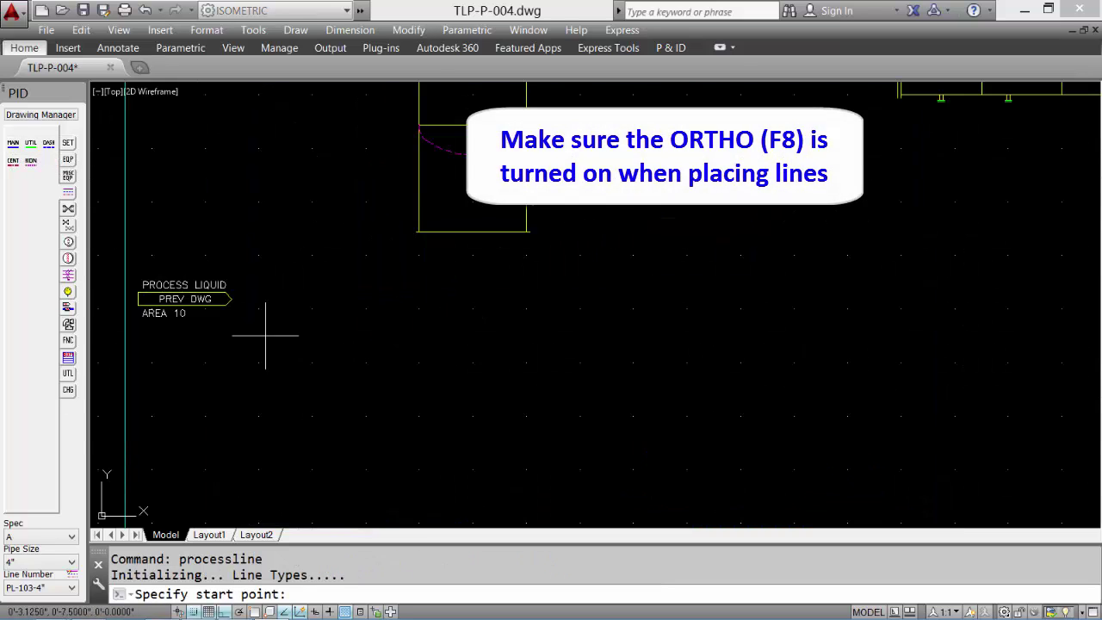
pyautogui.click(231, 299)
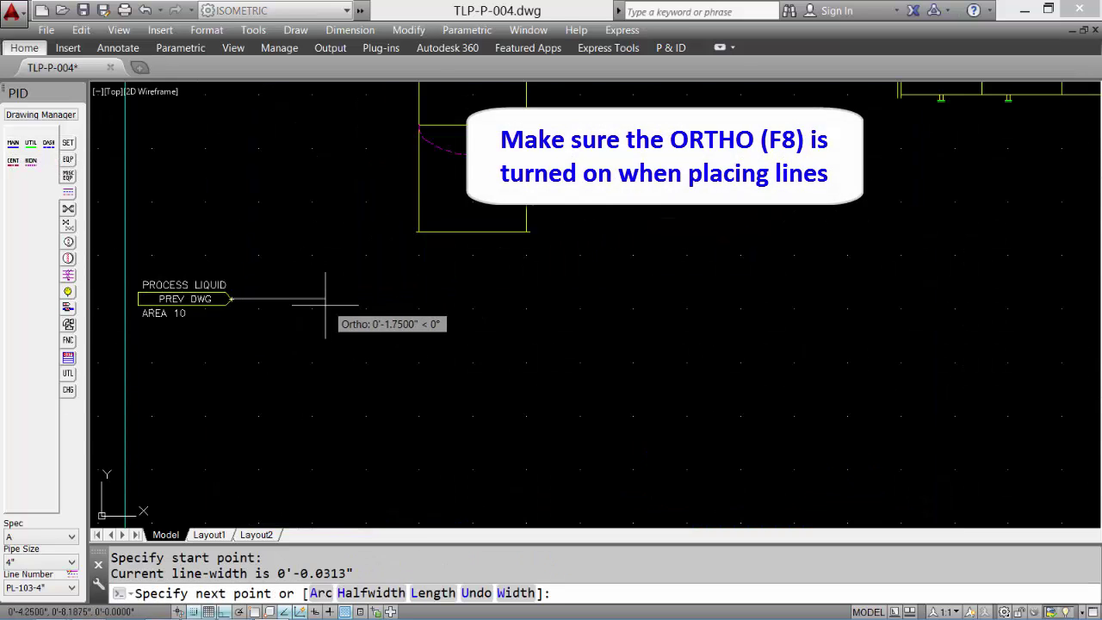
pyautogui.click(359, 298)
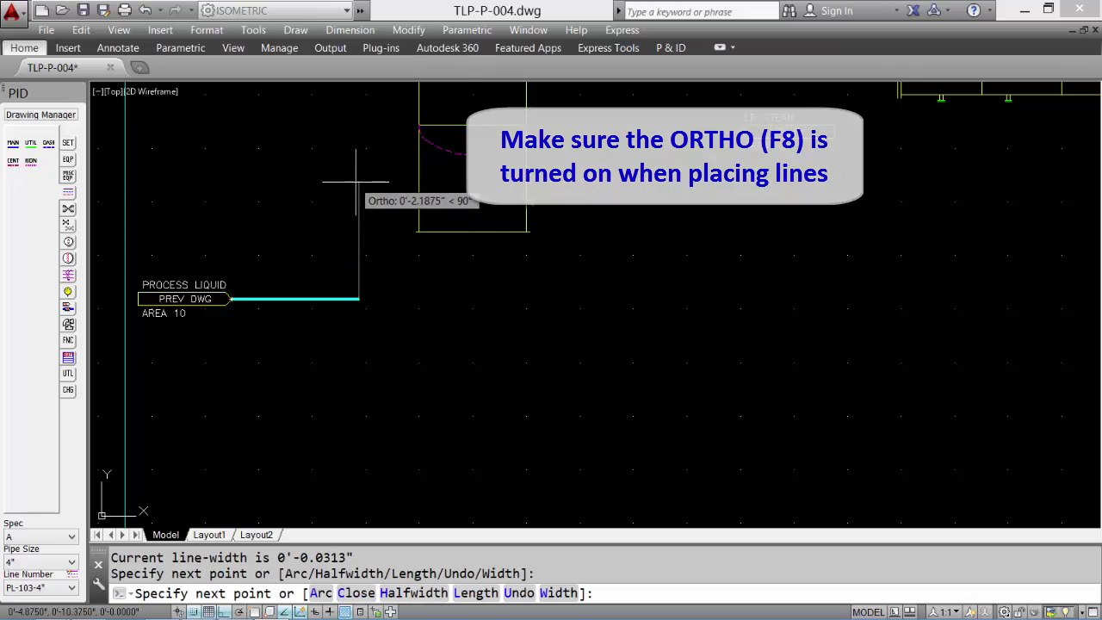
pyautogui.moveTo(346, 183); pyautogui.dragTo(340, 443, button='middle')
pyautogui.click(364, 168)
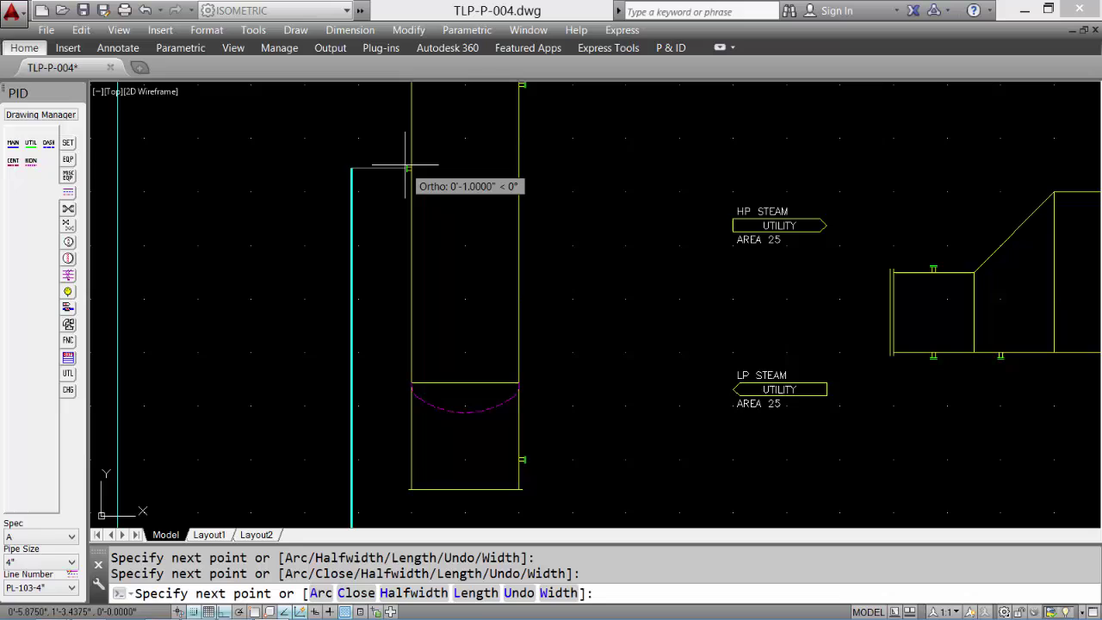
pyautogui.click(406, 169)
pyautogui.press('Return')
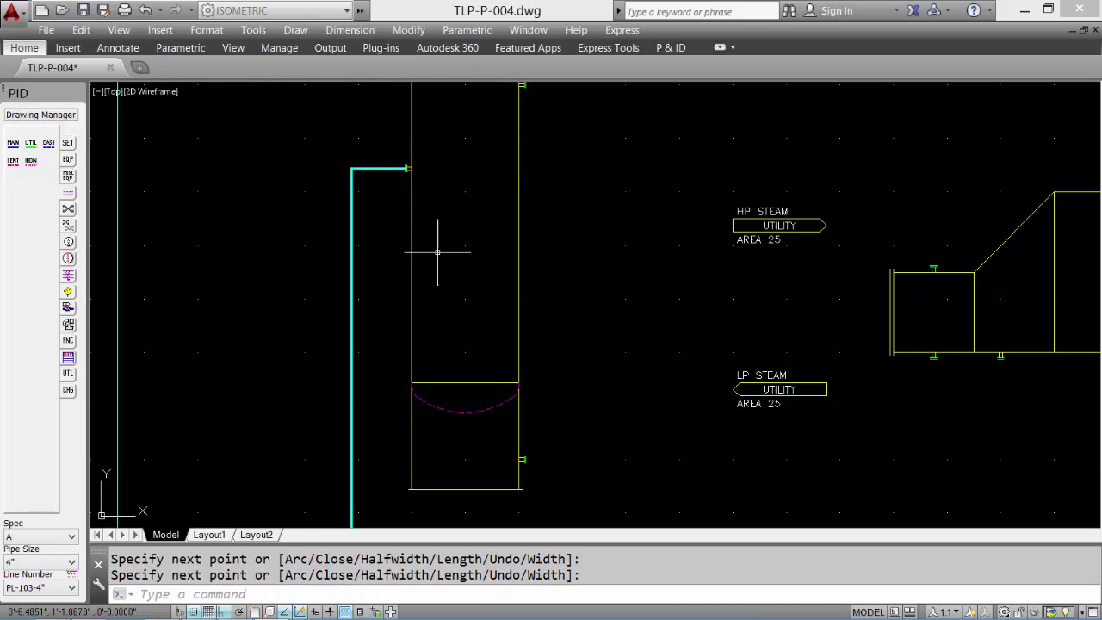
# Draw a process line from the reboiler's top shell nozzle up and across to the vertical vessel's upper right nozzle.
pyautogui.scroll(-2, 610, 301)
pyautogui.moveTo(610, 302); pyautogui.dragTo(344, 336, button='middle')
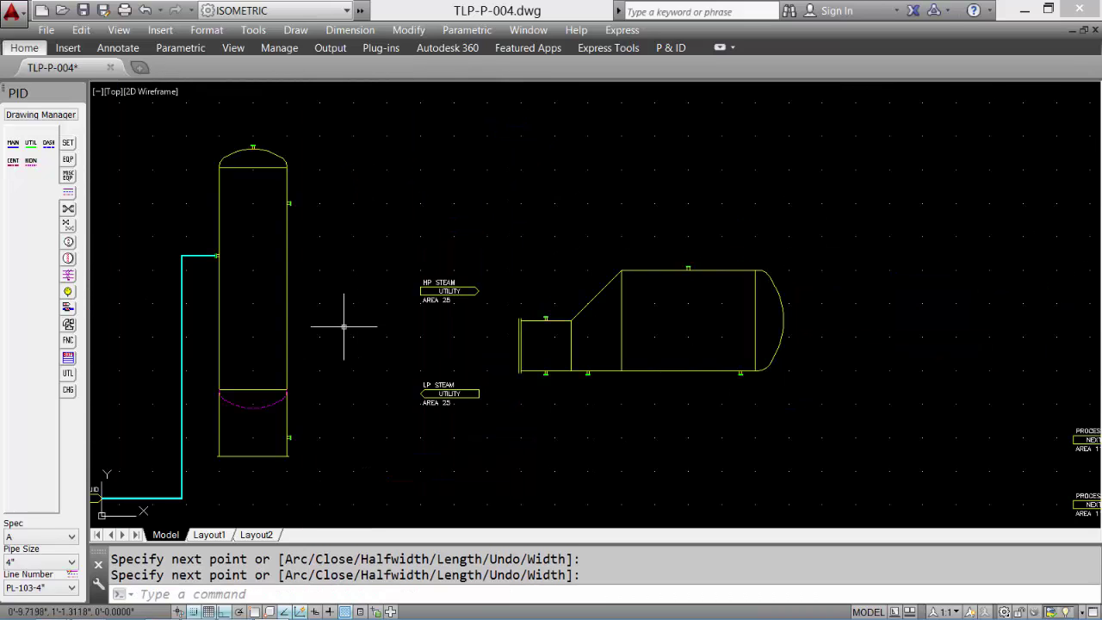
pyautogui.press('Return')
pyautogui.scroll(5, 688, 254)
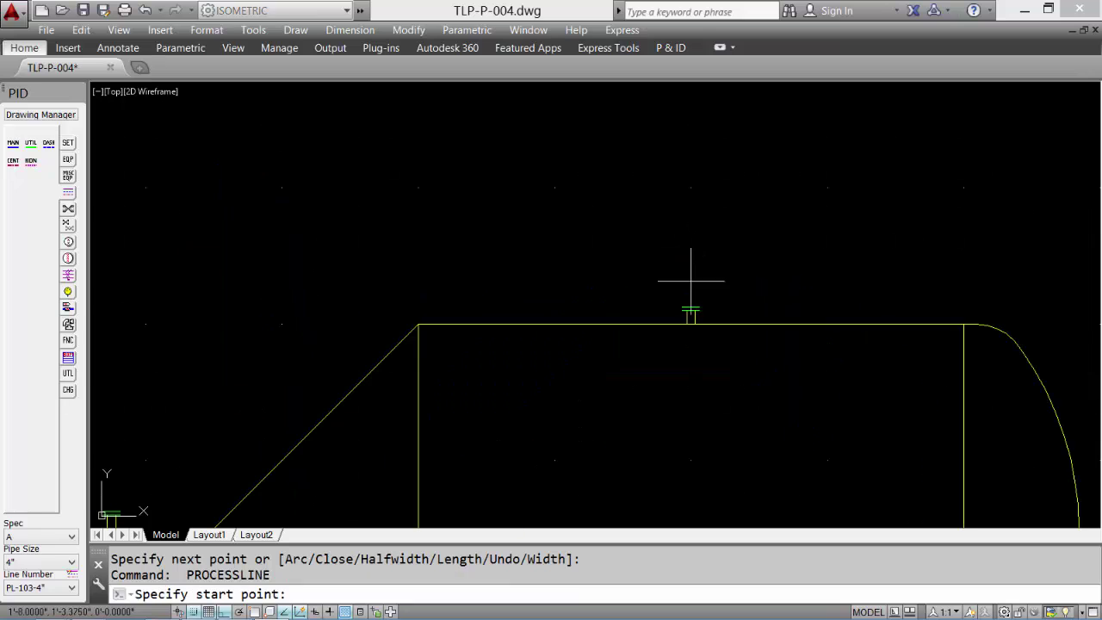
pyautogui.click(690, 307)
pyautogui.scroll(-5, 671, 199)
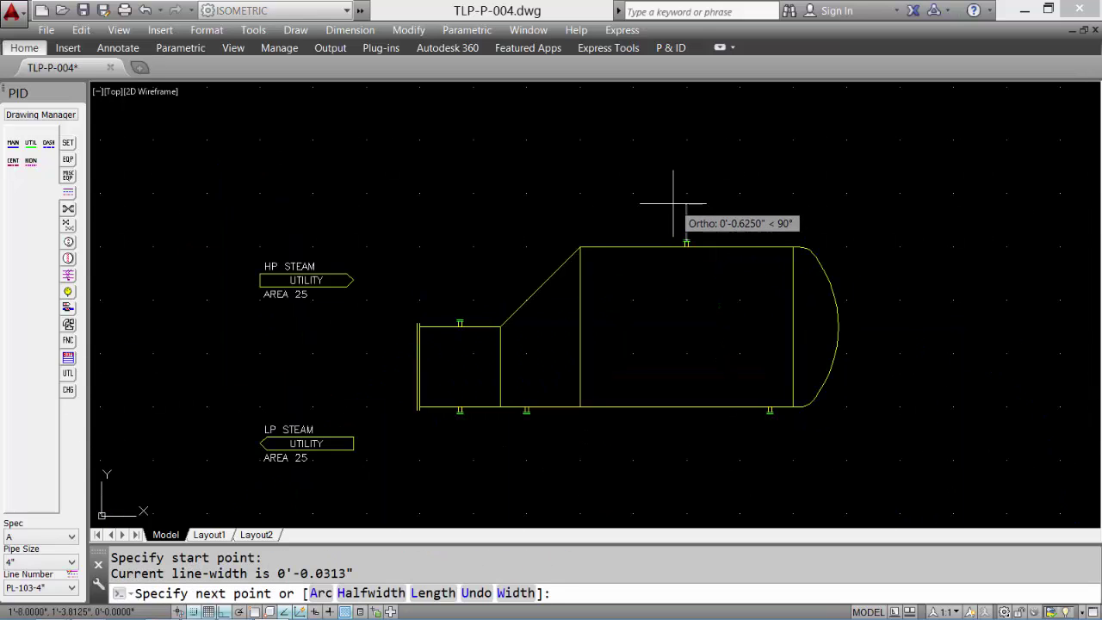
pyautogui.click(668, 156)
pyautogui.scroll(3, 357, 173)
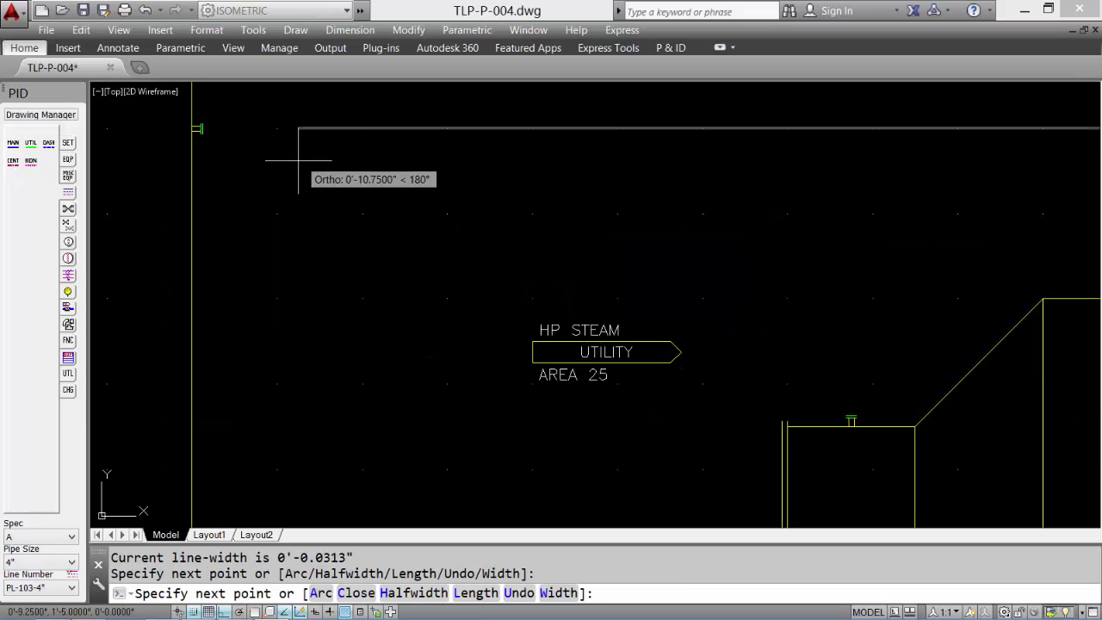
pyautogui.click(202, 129)
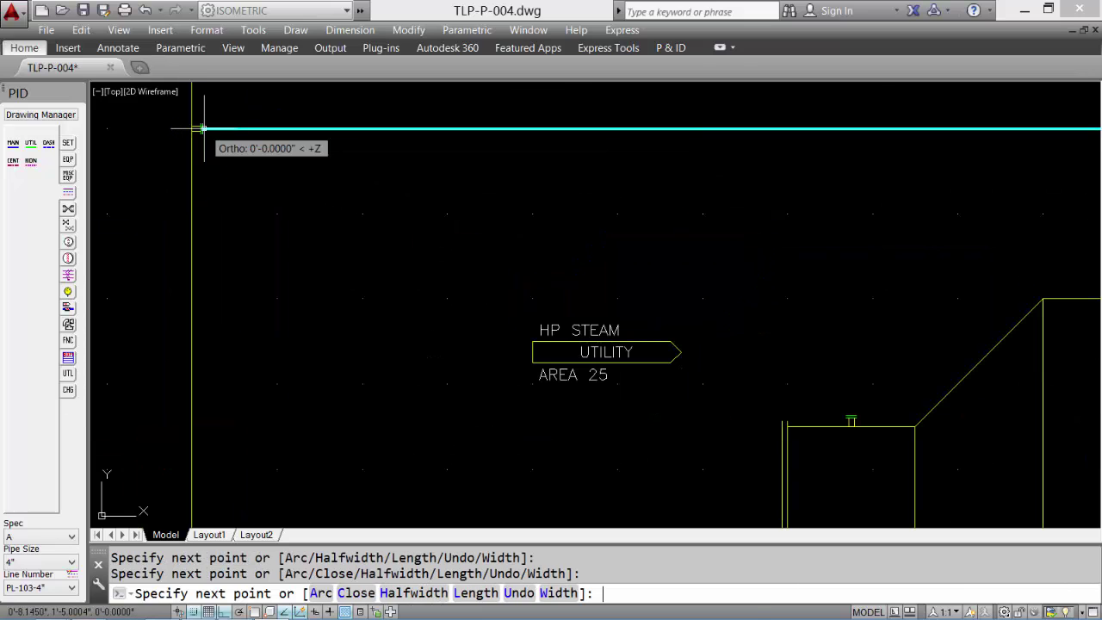
pyautogui.press('Return')
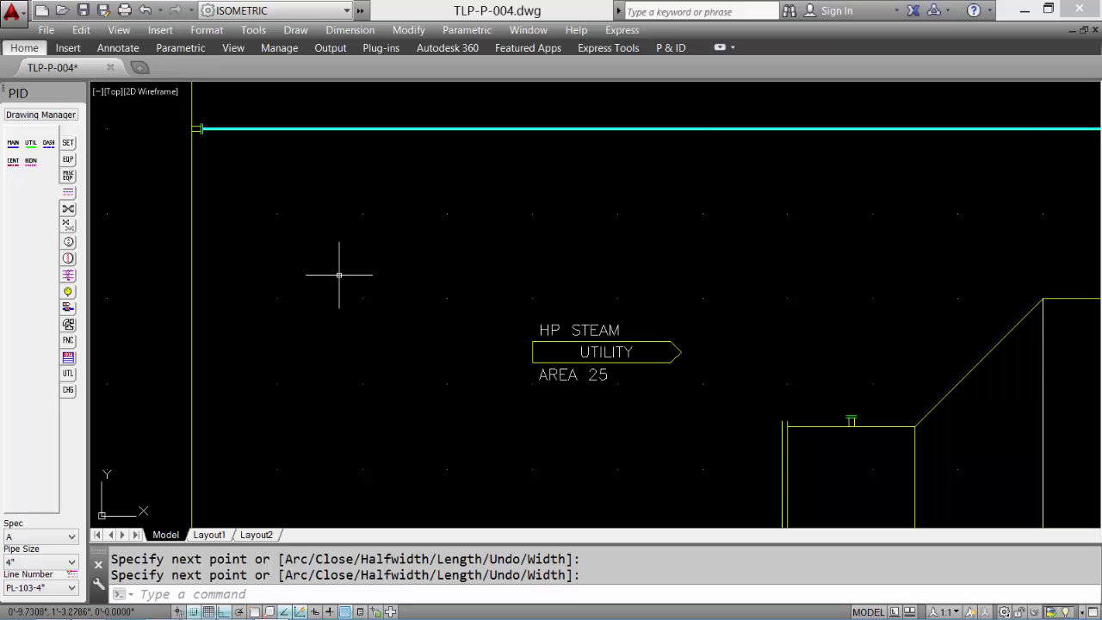
pyautogui.middleClick(340, 276)
pyautogui.middleClick(340, 276)
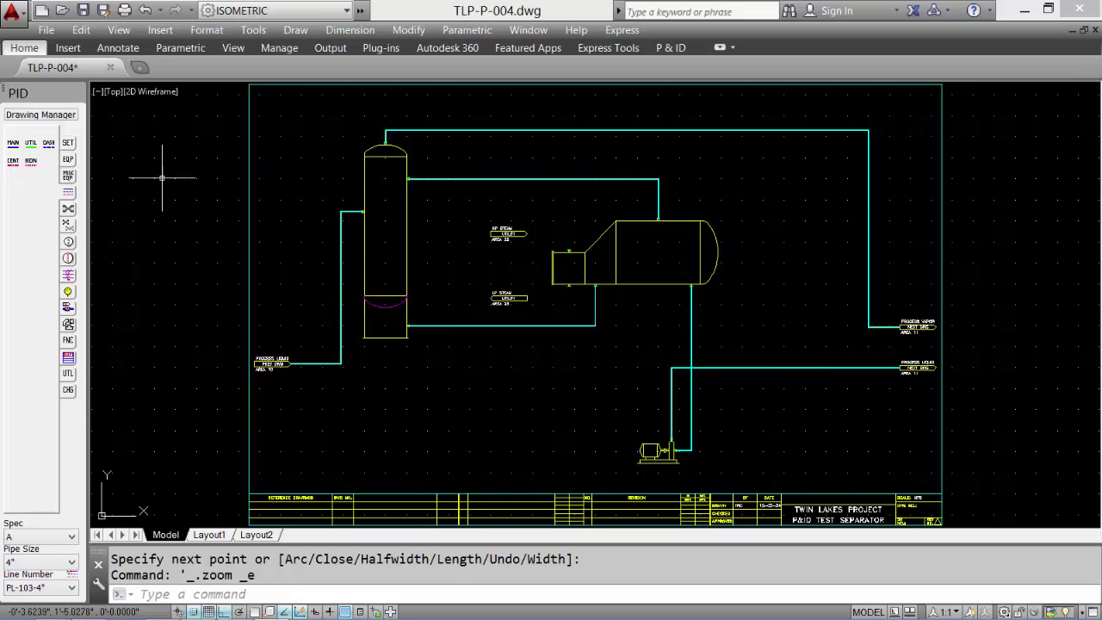
# Draw a utility line from the HP STEAM arrow across and down to the nozzle on top of the reboiler's flanged end.
pyautogui.click(31, 147)
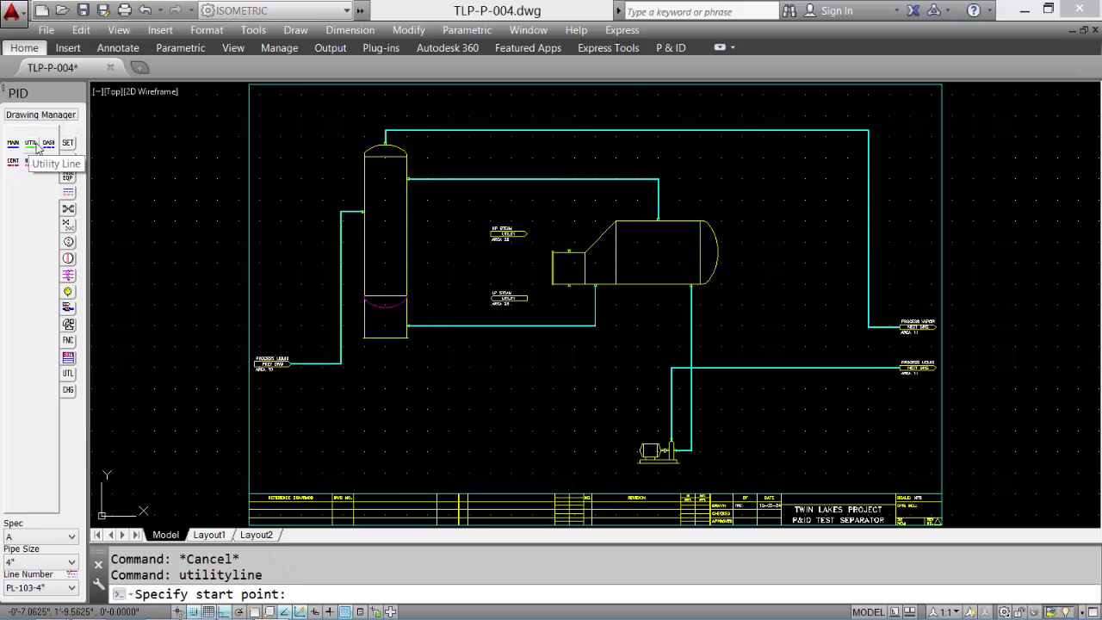
pyautogui.scroll(4, 559, 265)
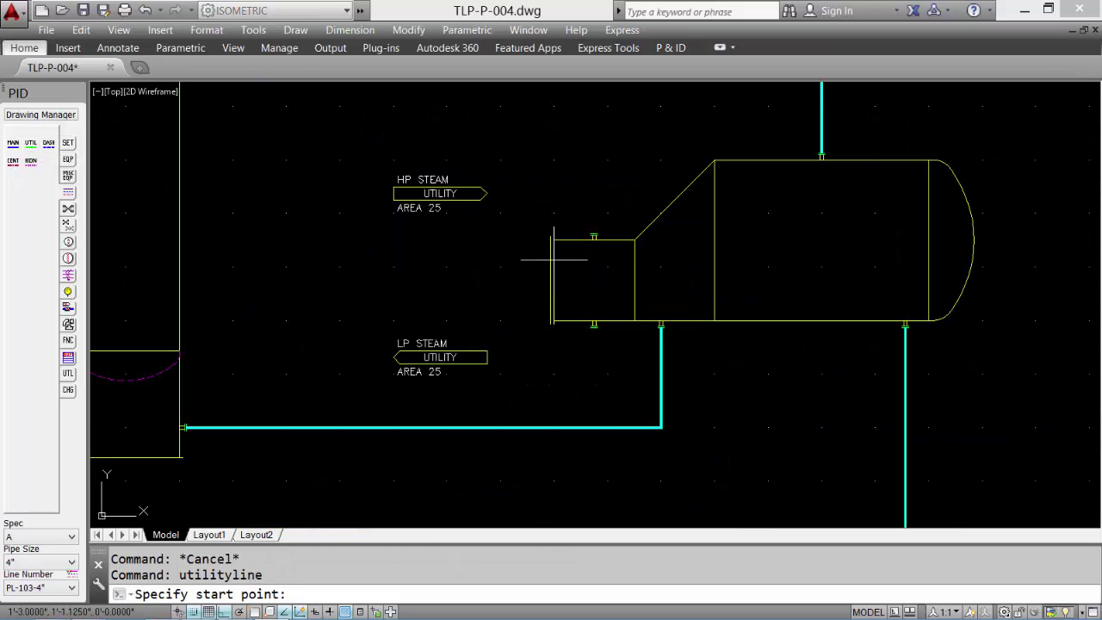
pyautogui.click(487, 193)
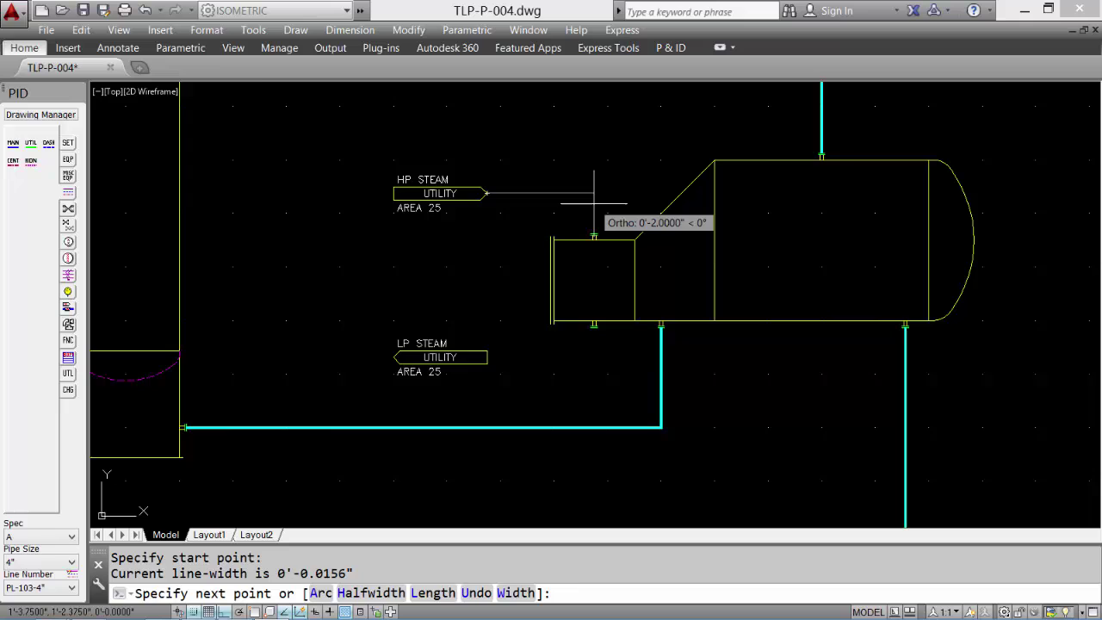
pyautogui.click(594, 193)
pyautogui.click(594, 234)
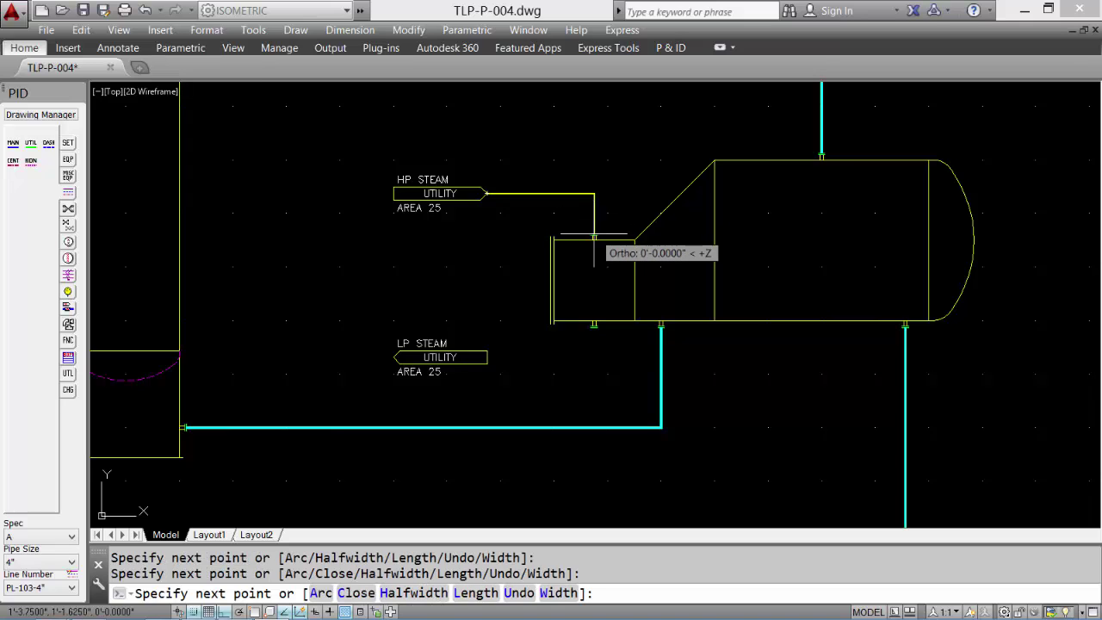
pyautogui.press('Return')
# Draw a utility line from the bottom nozzle of the reboiler's flanged end down and across to the LP STEAM arrow.
pyautogui.press('Return')
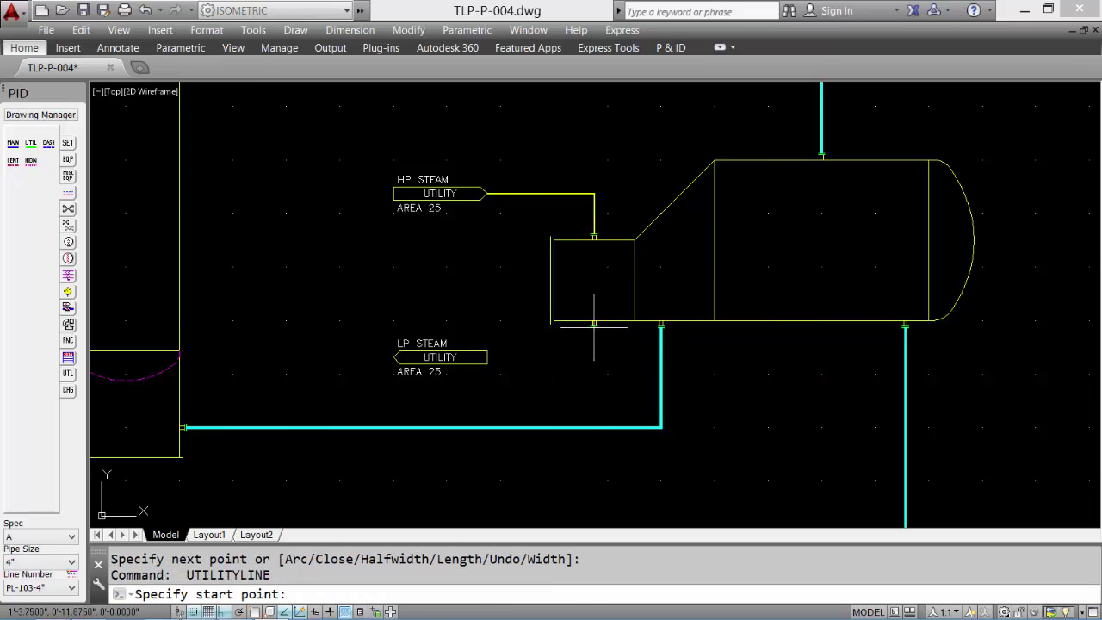
pyautogui.click(593, 325)
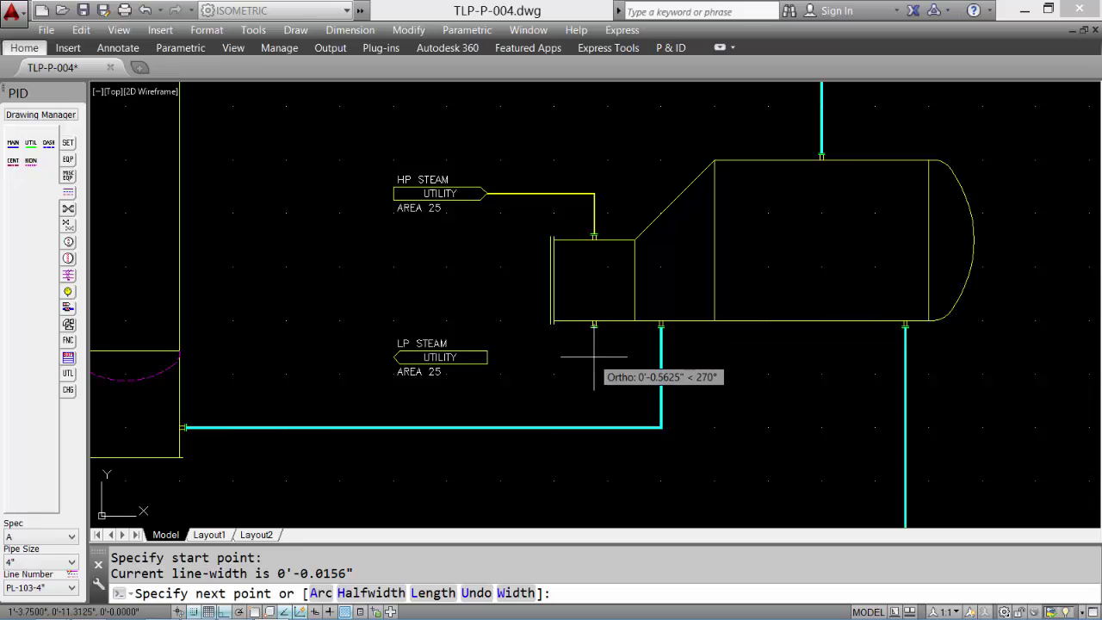
pyautogui.click(594, 353)
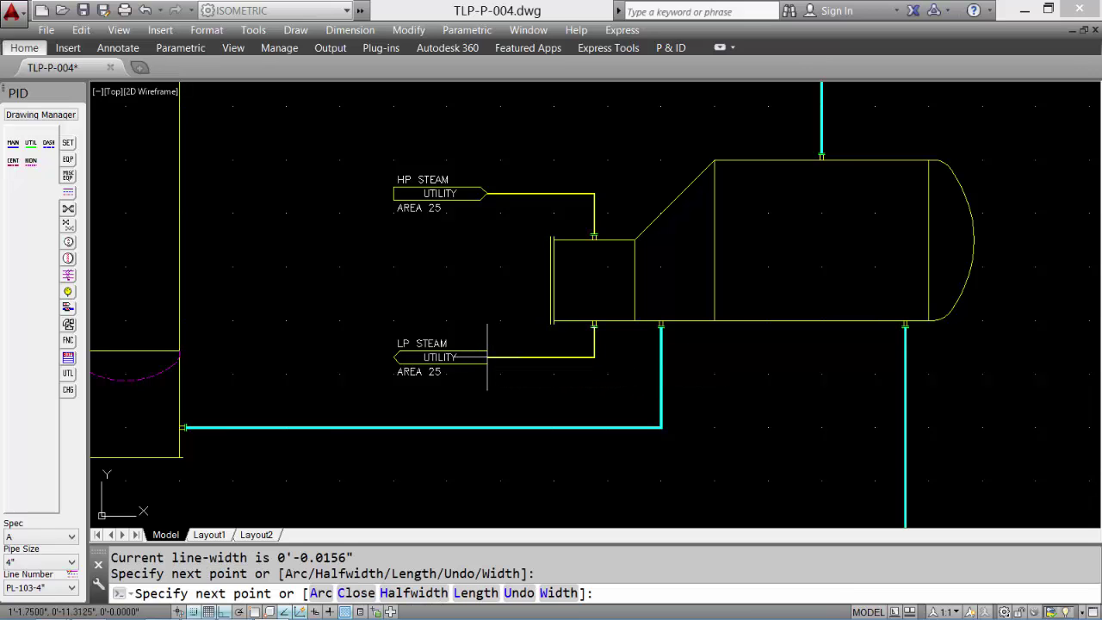
pyautogui.click(489, 353)
pyautogui.press('Return')
pyautogui.write('z')
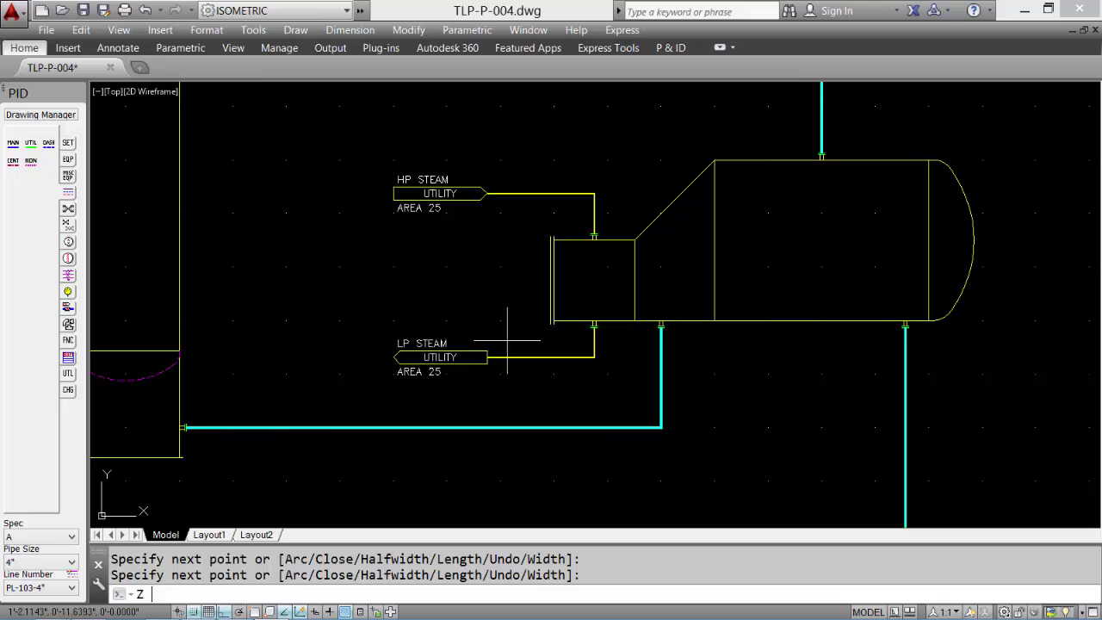
pyautogui.press('Return')
pyautogui.write('P')
pyautogui.press('Return')
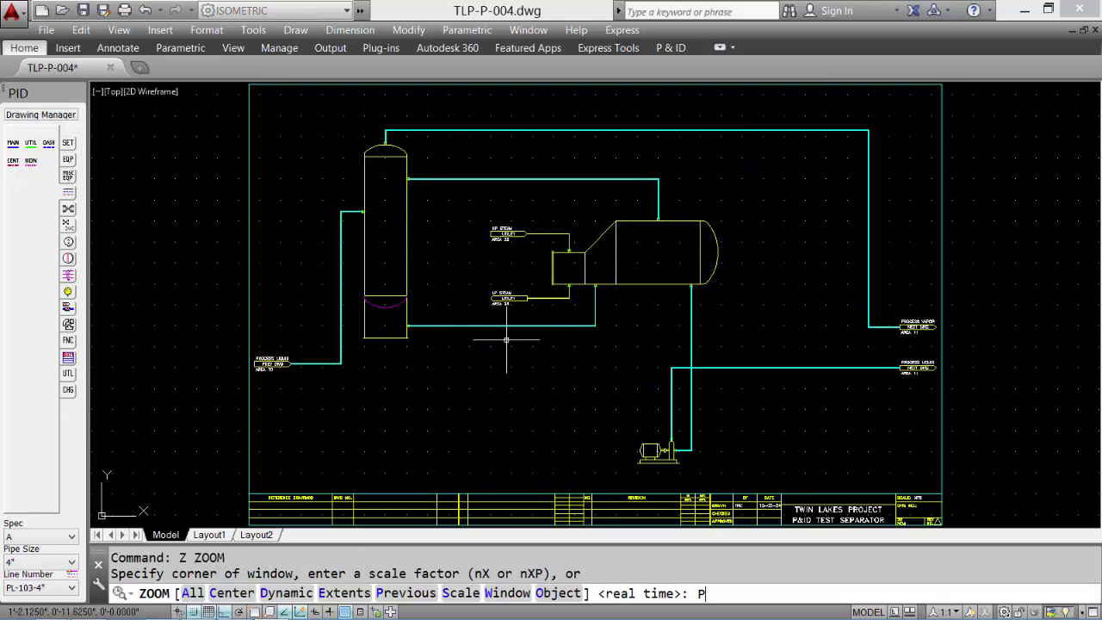
# Draw a horizontal dashed level line about 1.3" long inside the lower part of the vertical vessel.
pyautogui.click(323, 141)
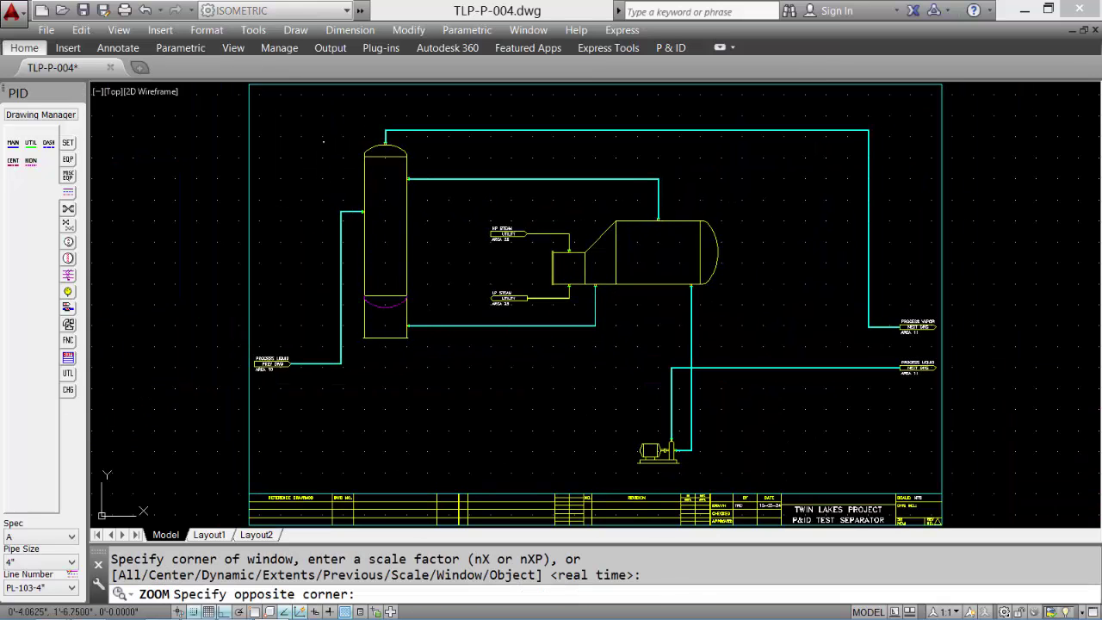
pyautogui.click(724, 365)
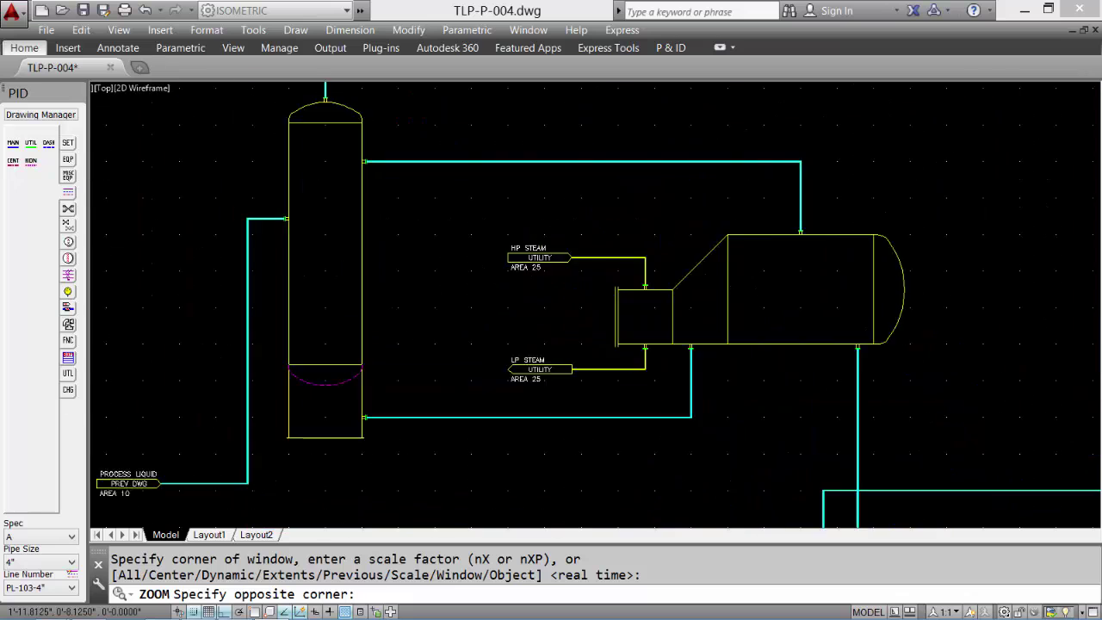
pyautogui.click(49, 145)
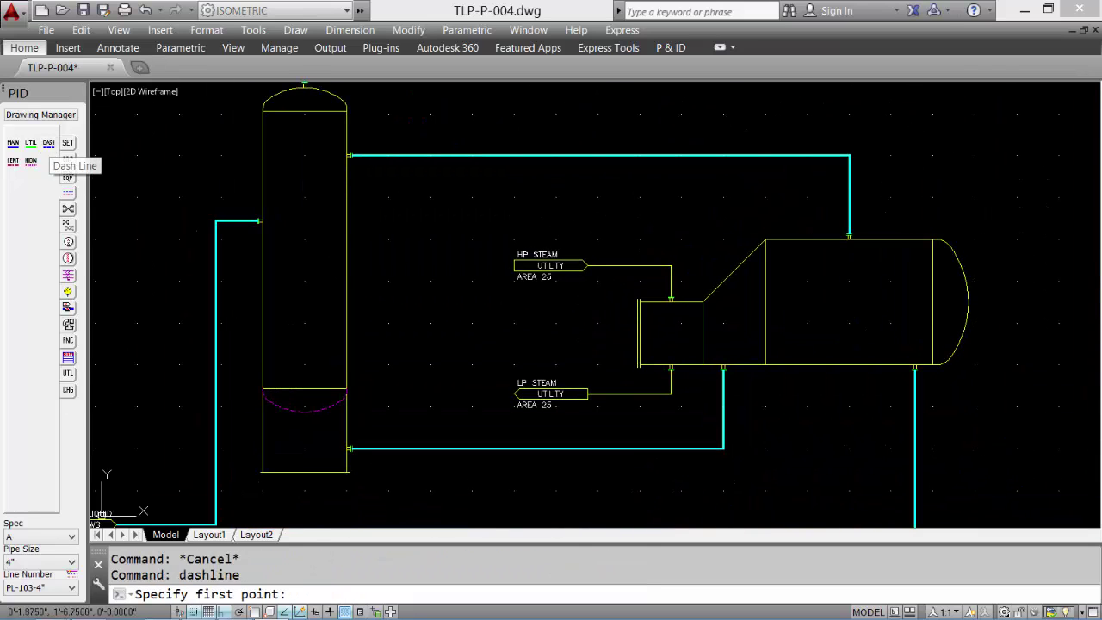
pyautogui.click(276, 307)
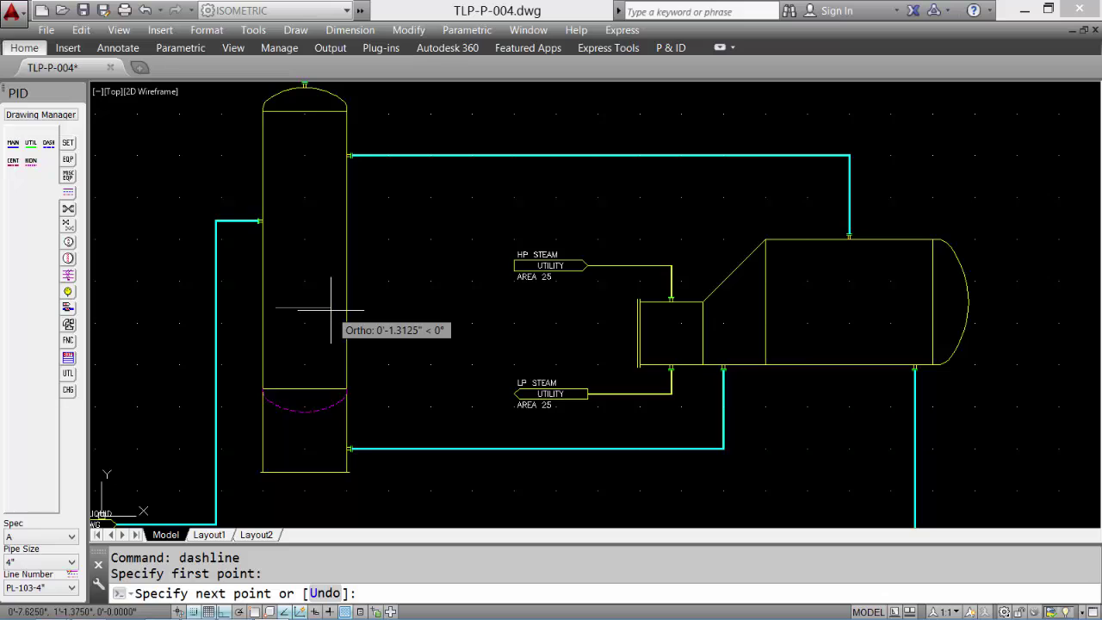
pyautogui.click(331, 307)
pyautogui.press('Return')
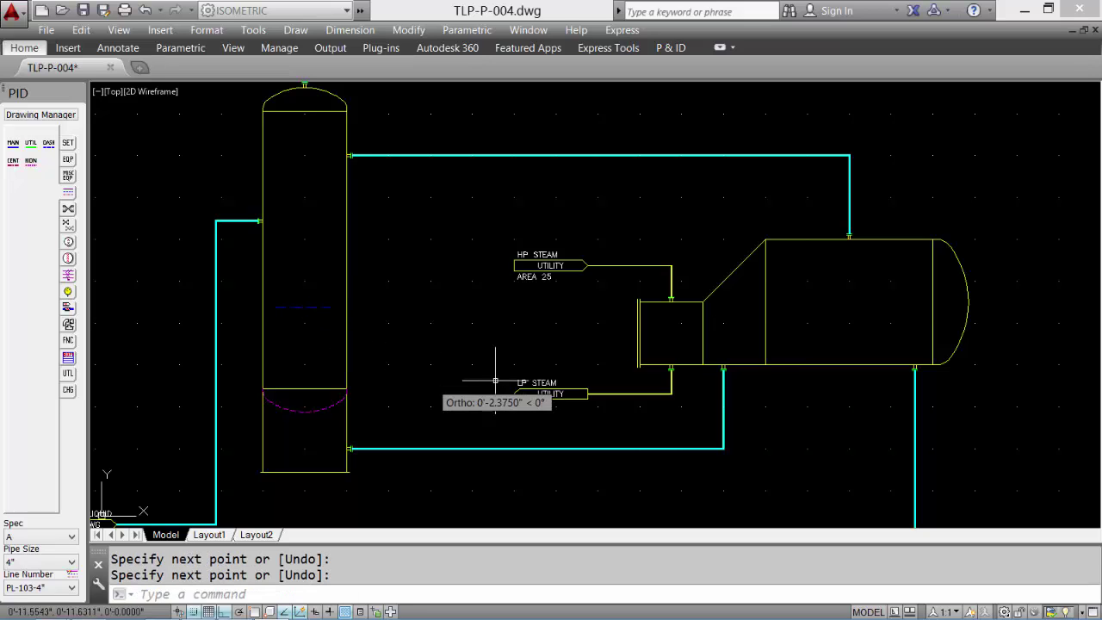
# Draw a horizontal dashed level line across the middle of the reboiler's main shell.
pyautogui.press('Return')
pyautogui.click(781, 301)
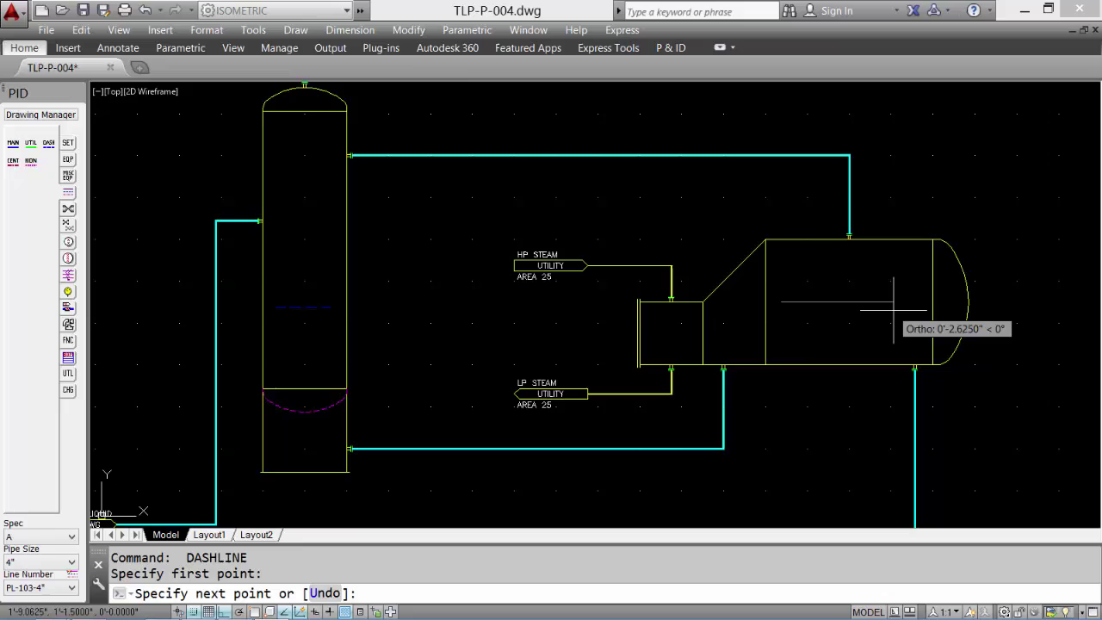
pyautogui.click(917, 302)
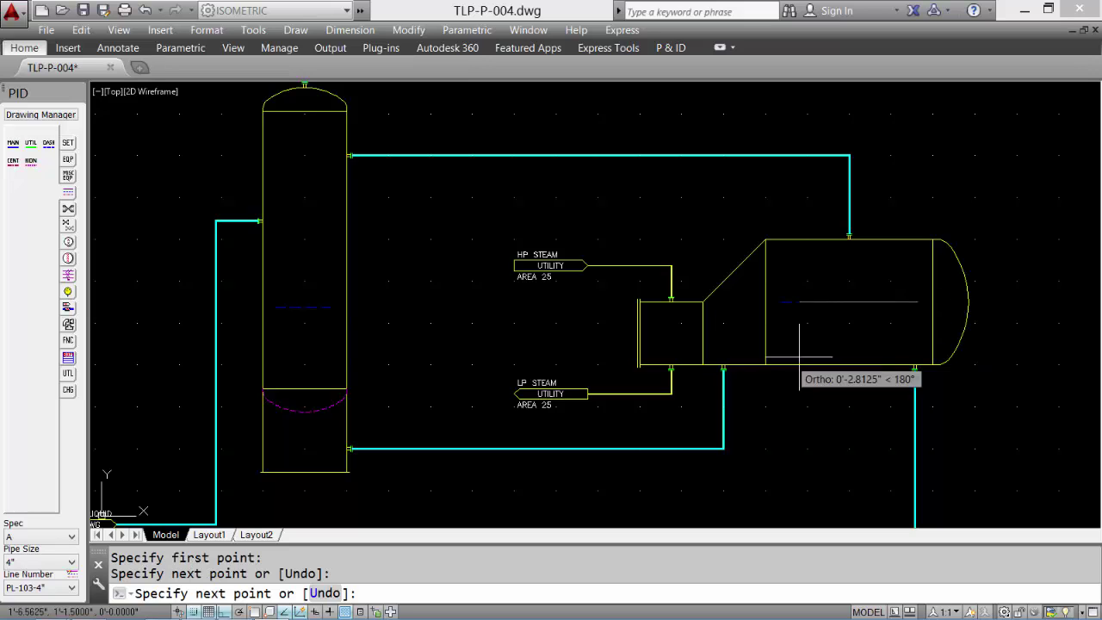
pyautogui.press('Return')
# Draw a dashed line from the vertical vessel's bottom head about 0.875" down, then 1" across to the lower right nozzle.
pyautogui.press('Return')
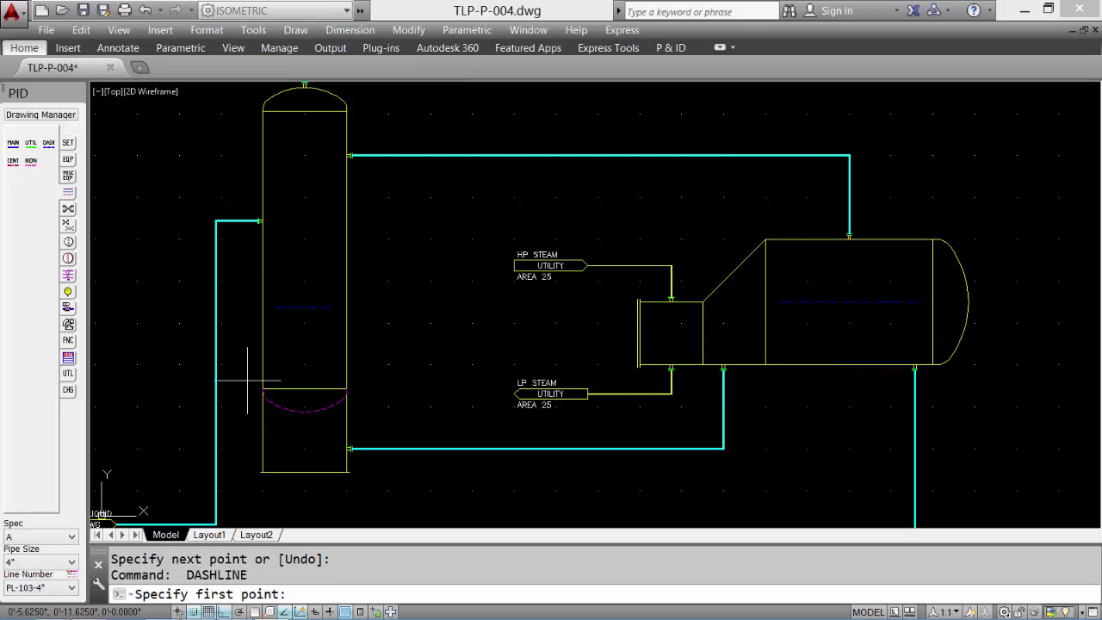
pyautogui.click(303, 411)
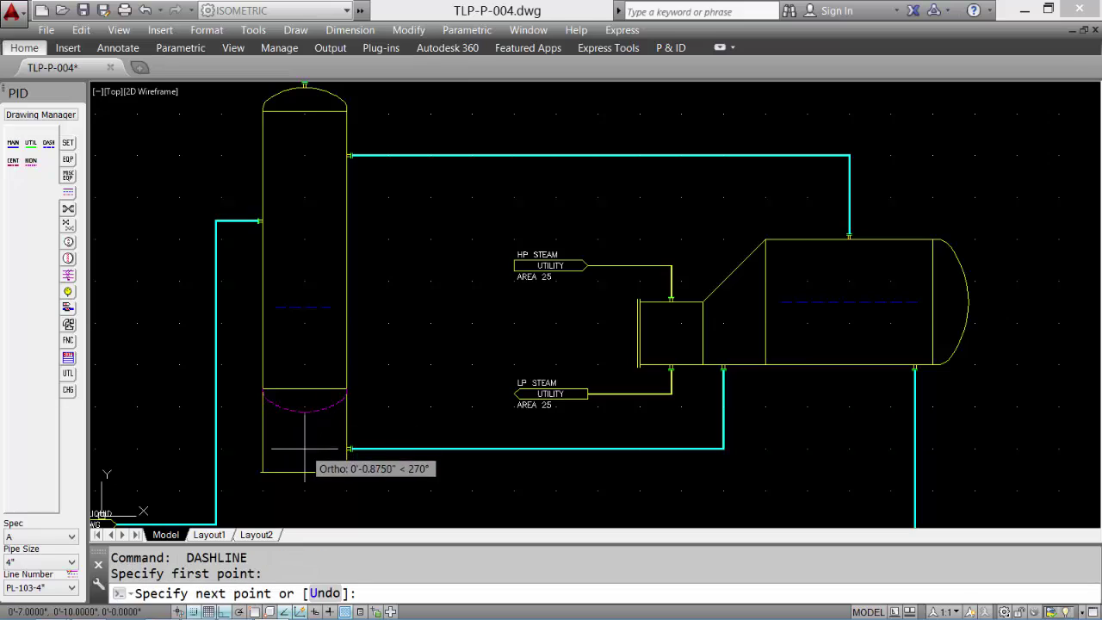
pyautogui.click(304, 448)
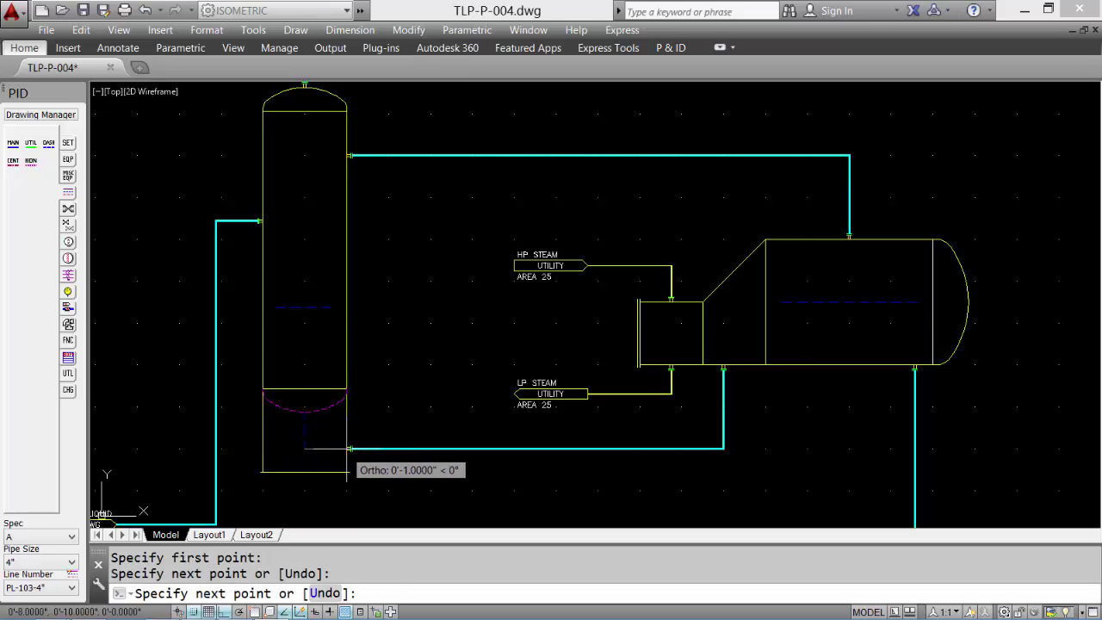
pyautogui.click(348, 447)
pyautogui.press('Return')
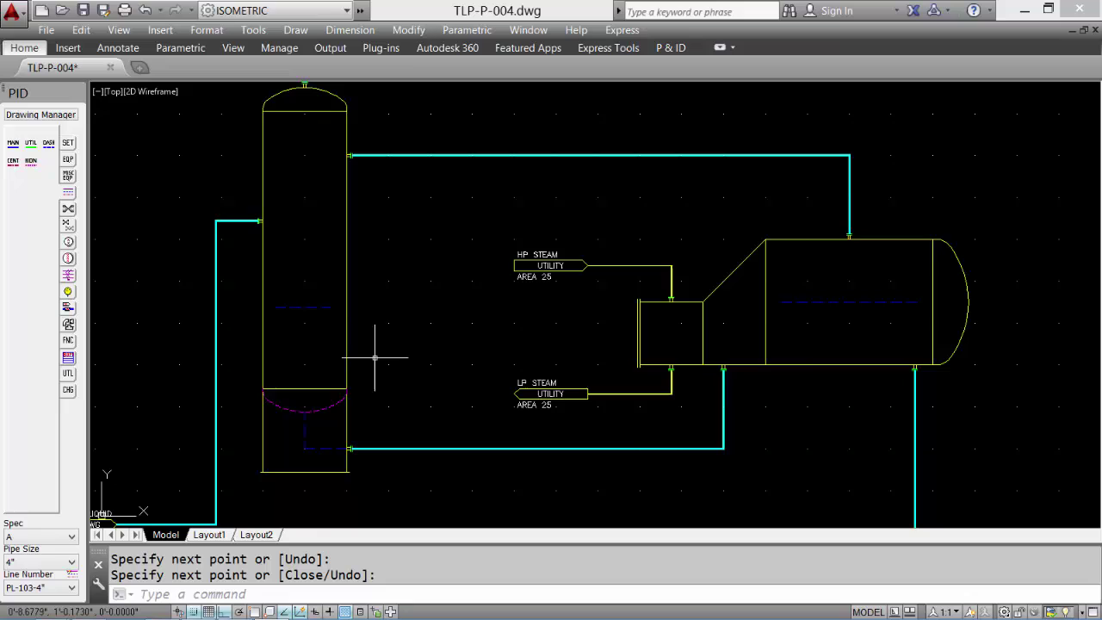
# Draw a three-sided utility-line loop on the vertical vessel's right wall, 1" wide and 1.4375" high, centred on the dashed level line.
pyautogui.scroll(2, 374, 356)
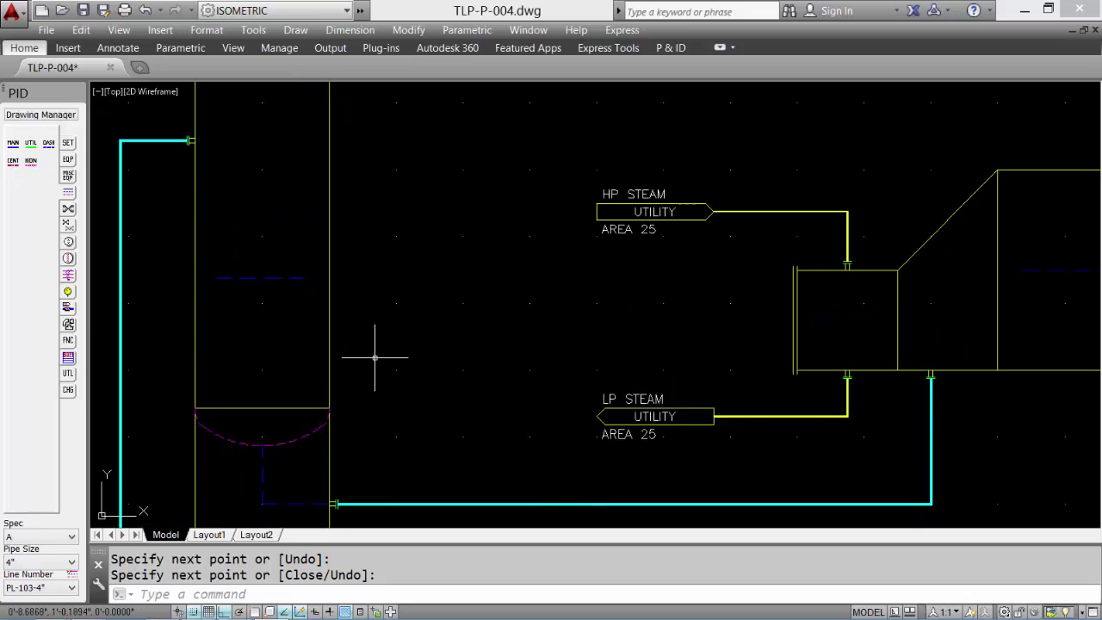
pyautogui.click(32, 144)
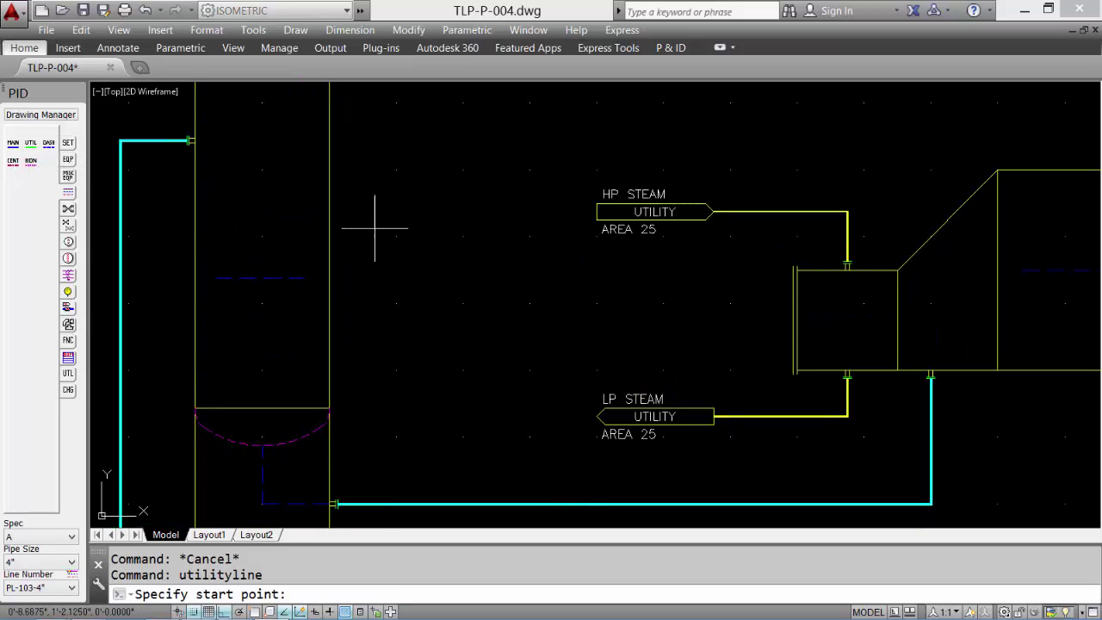
pyautogui.click(329, 236)
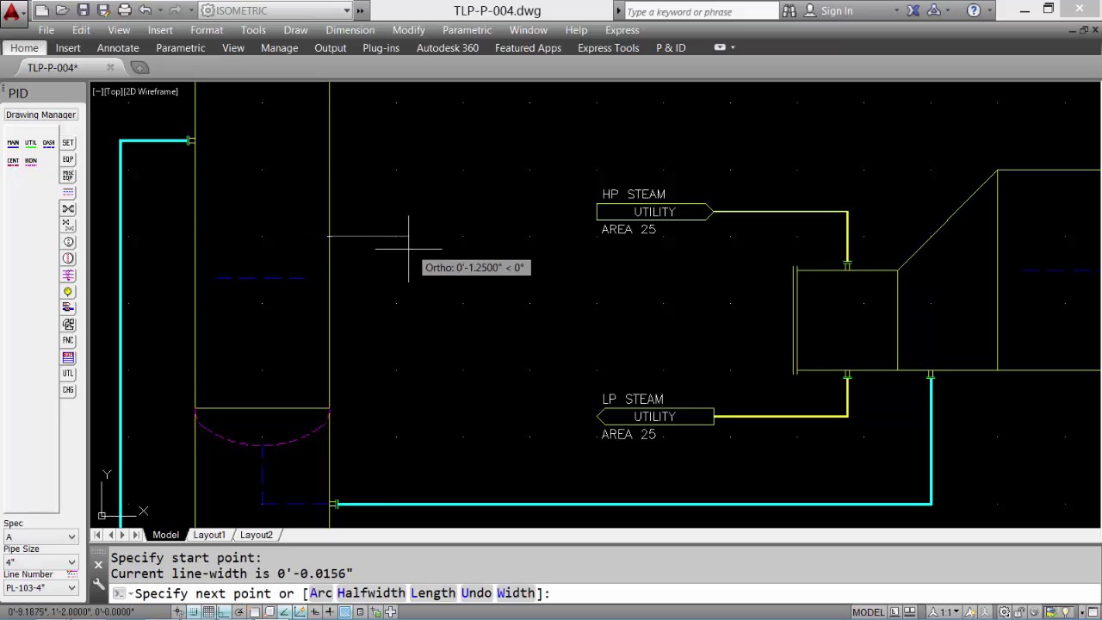
pyautogui.click(396, 236)
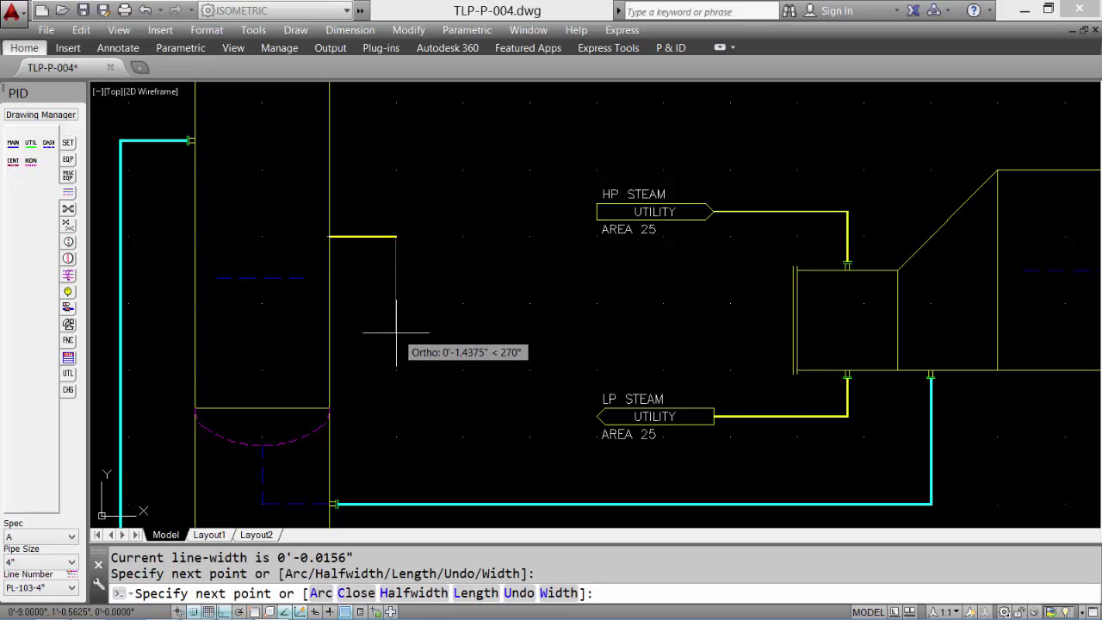
pyautogui.click(396, 332)
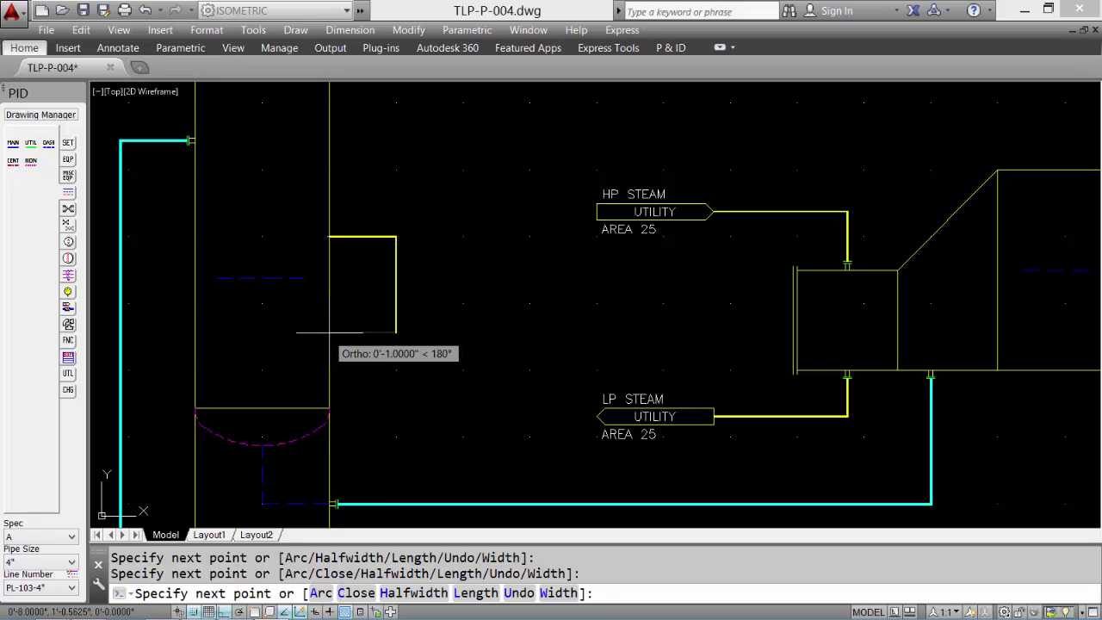
pyautogui.click(329, 331)
pyautogui.press('Return')
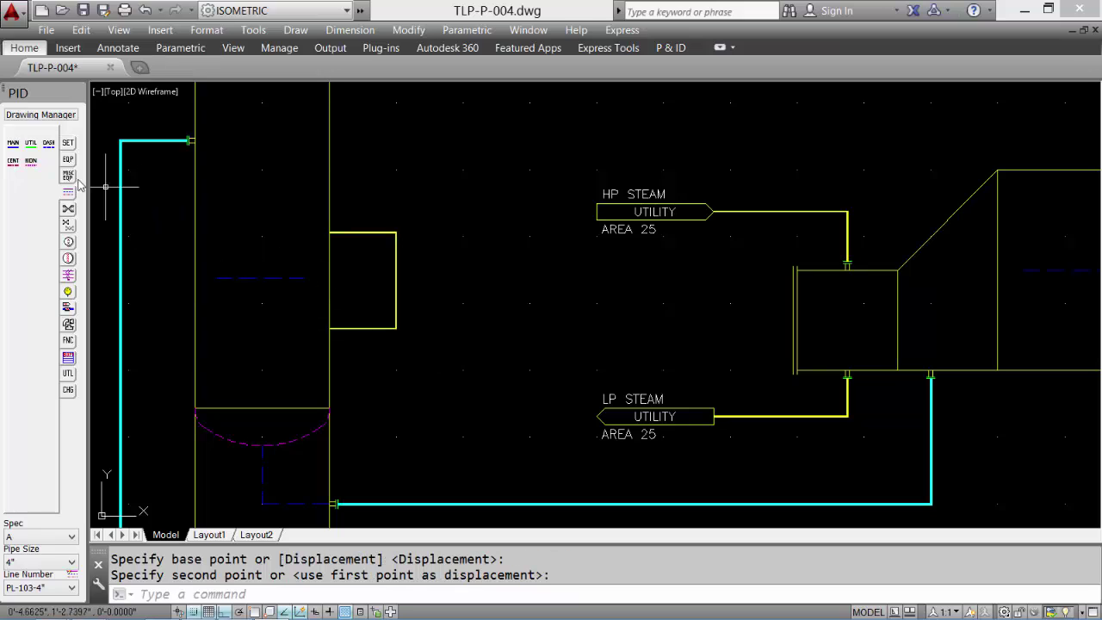
# Place an instrument balloon with upper text LG and lower text 105 on the middle of the loop's vertical leg.
pyautogui.click(71, 250)
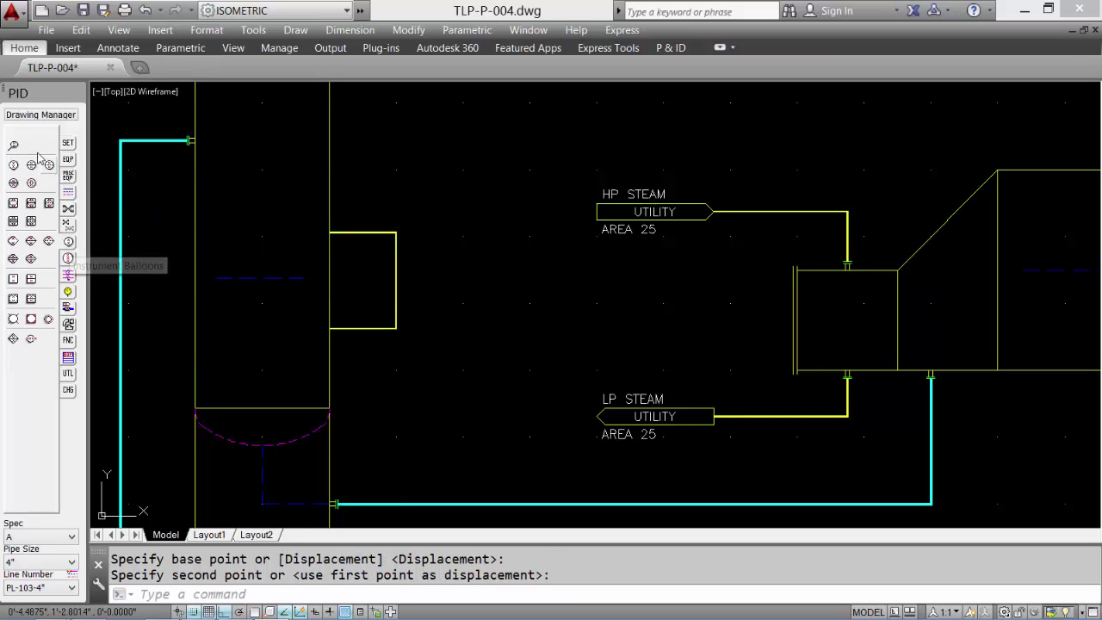
pyautogui.click(14, 167)
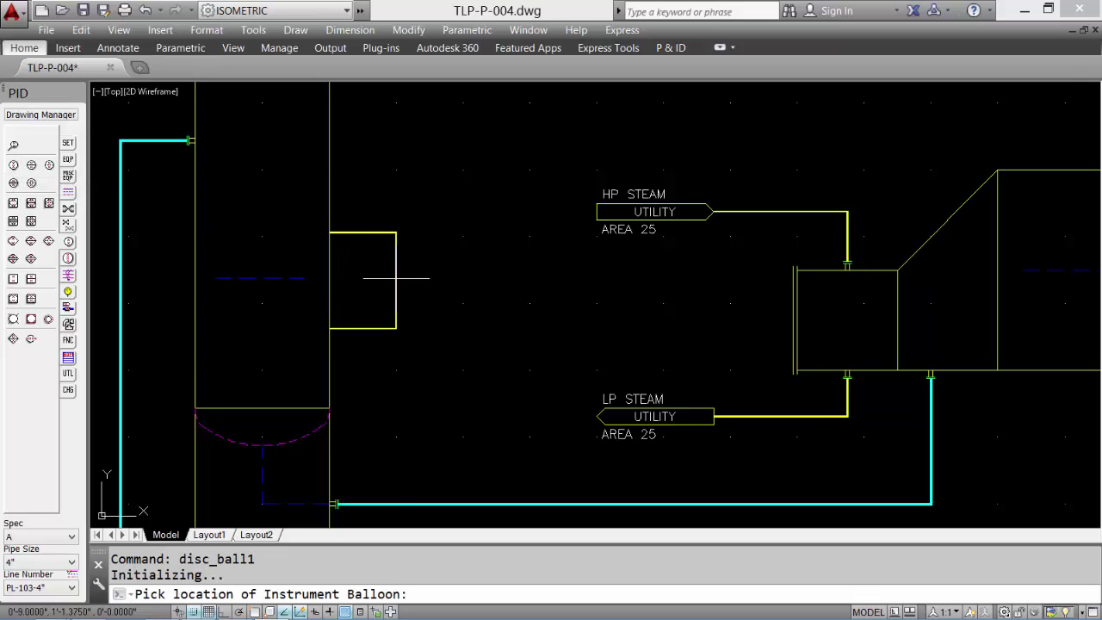
pyautogui.click(395, 284)
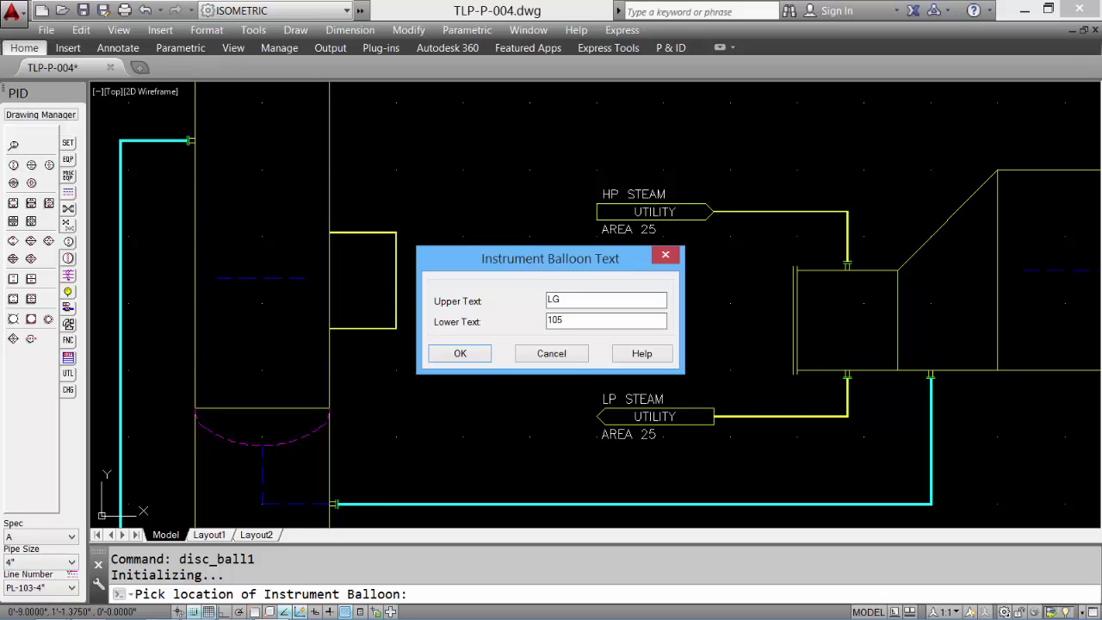
pyautogui.press('Return')
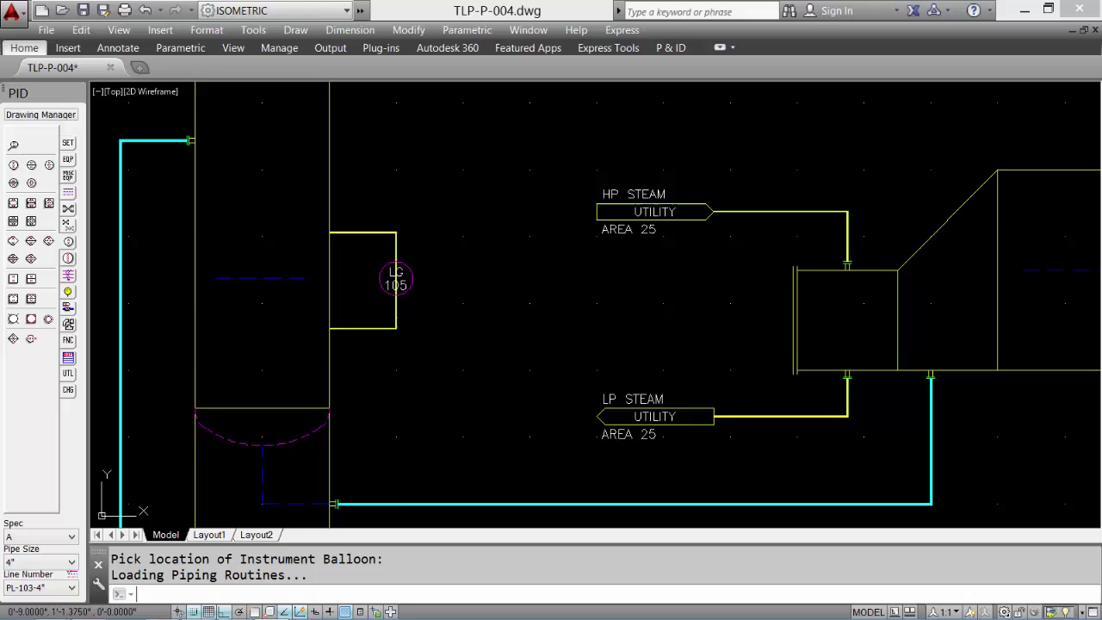
# Trim away the part of the utility line that passes through the LG 105 balloon.
pyautogui.write('tr')
pyautogui.press('Return')
pyautogui.press('Return')
pyautogui.scroll(4, 397, 278)
pyautogui.press('Return')
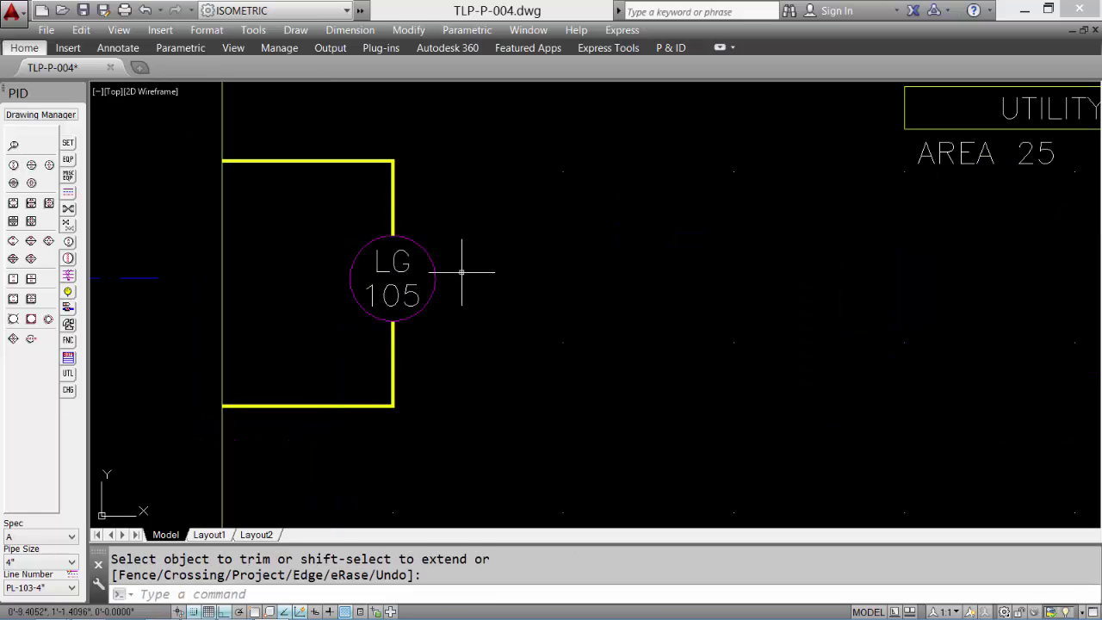
# Copy the LG 105 balloon and its utility-line loop to the reboiler's rounded end and extend the loop's open ends to the head.
pyautogui.scroll(-10, 504, 275)
pyautogui.scroll(2, 428, 258)
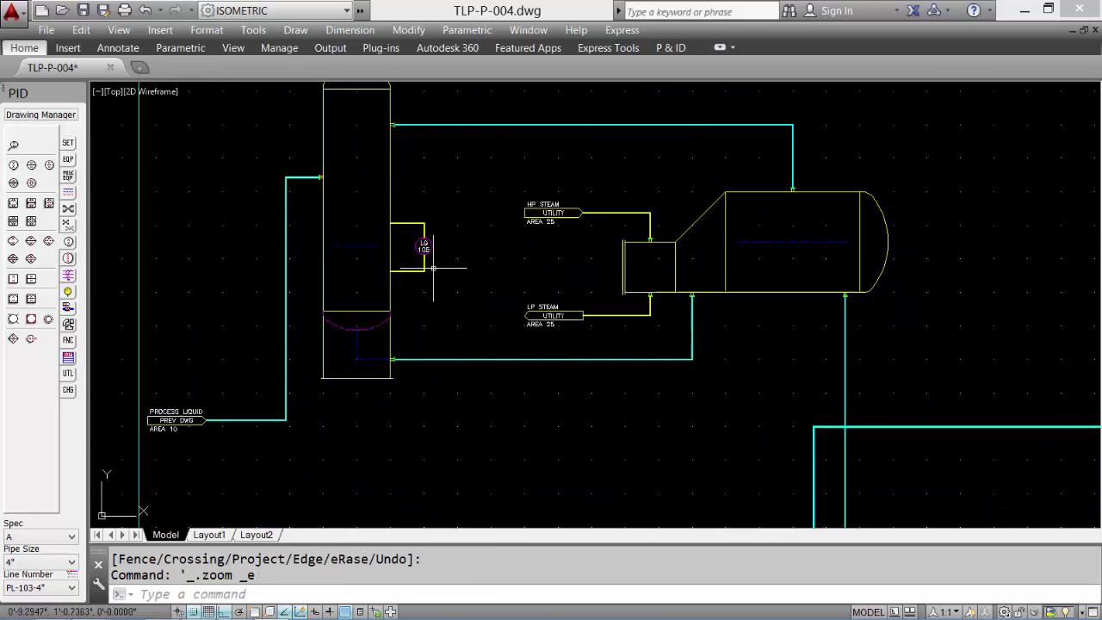
pyautogui.write('c')
pyautogui.press('Return')
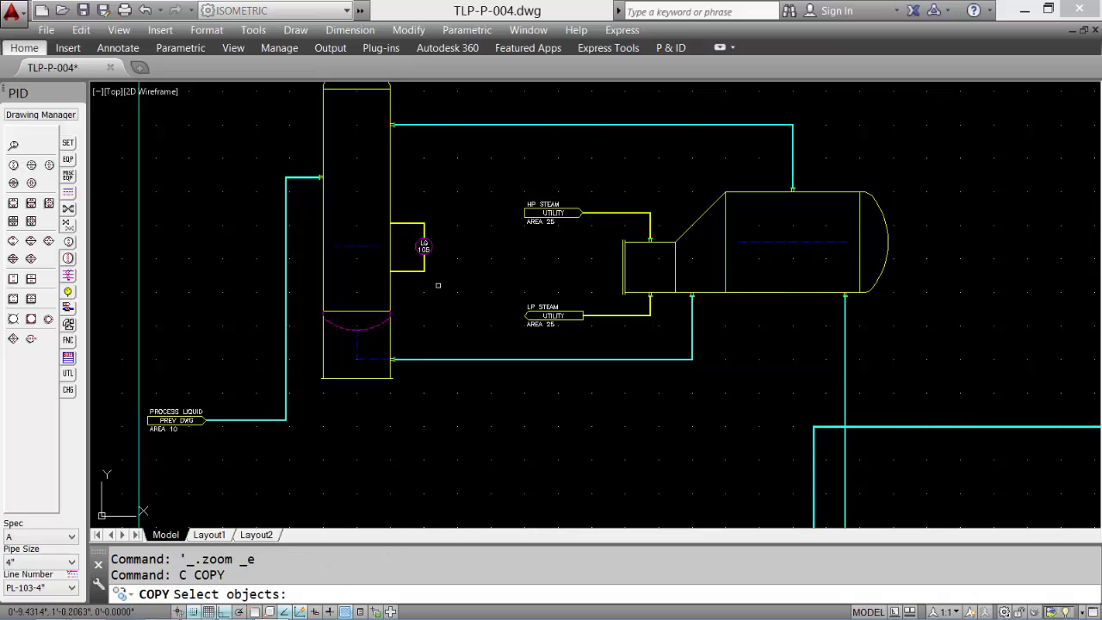
pyautogui.click(437, 284)
pyautogui.click(392, 223)
pyautogui.press('Return')
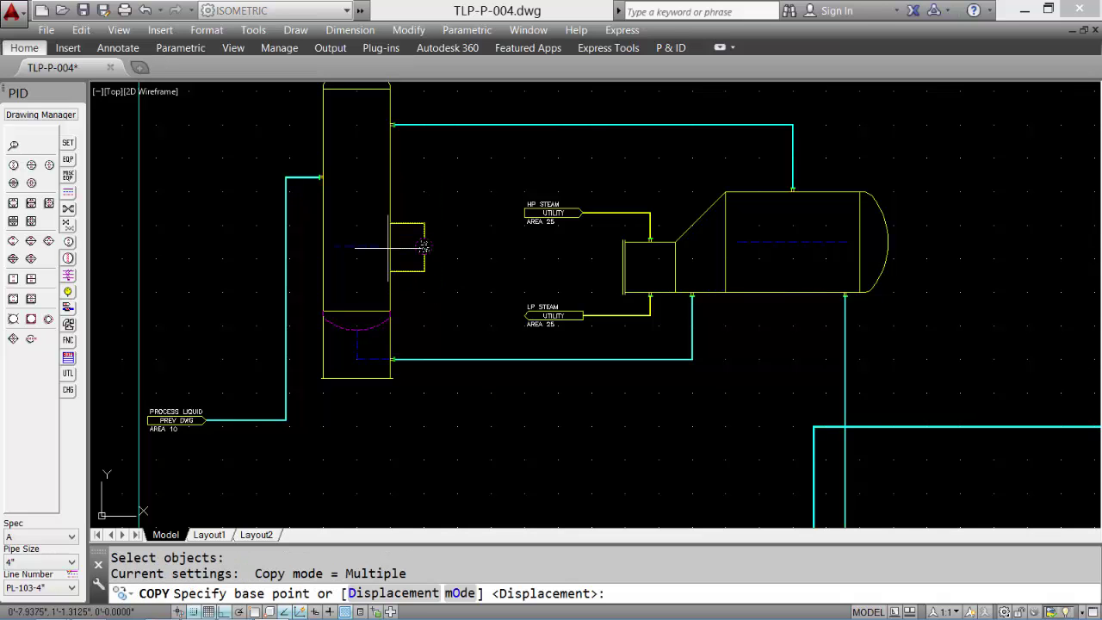
pyautogui.click(423, 247)
pyautogui.press('F8')
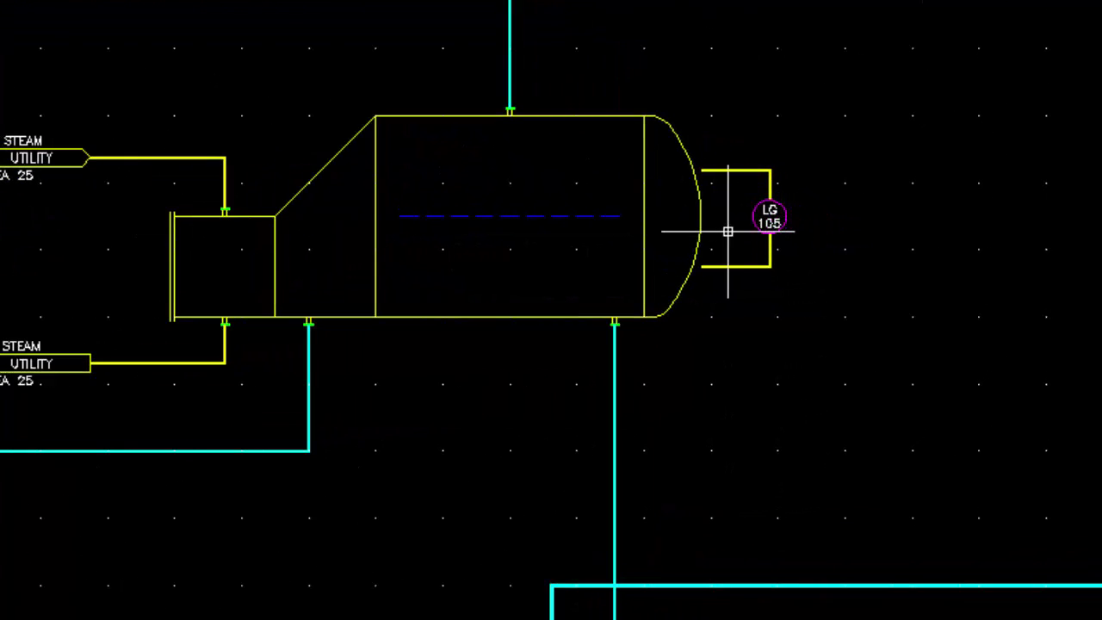
pyautogui.click(726, 229)
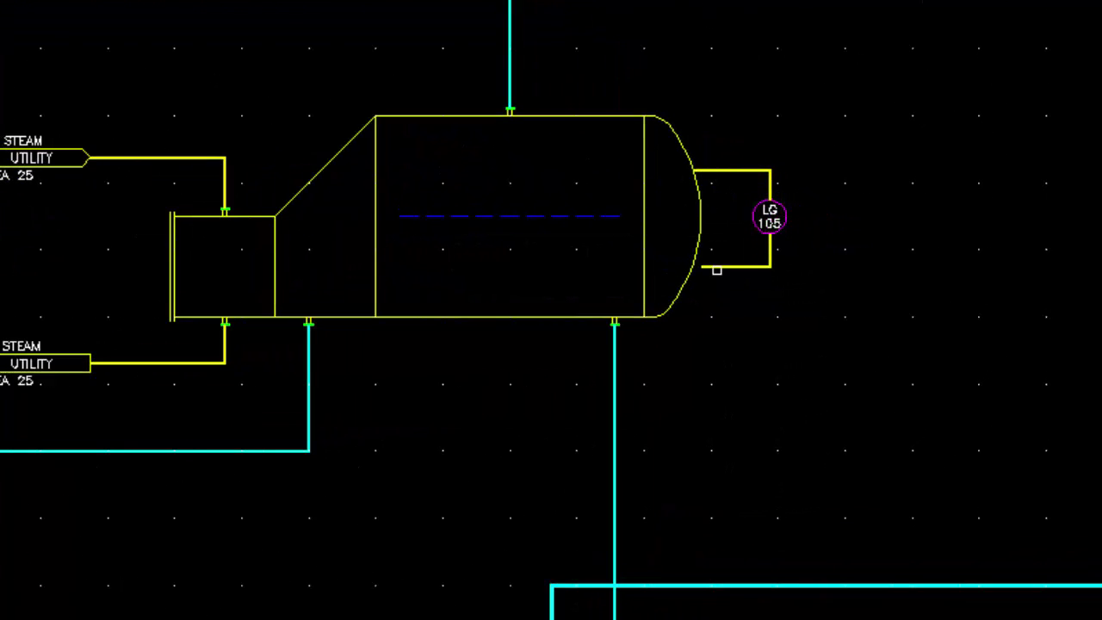
# Change the lower text of the reboiler's LG balloon to 700.
pyautogui.doubleClick(775, 229)
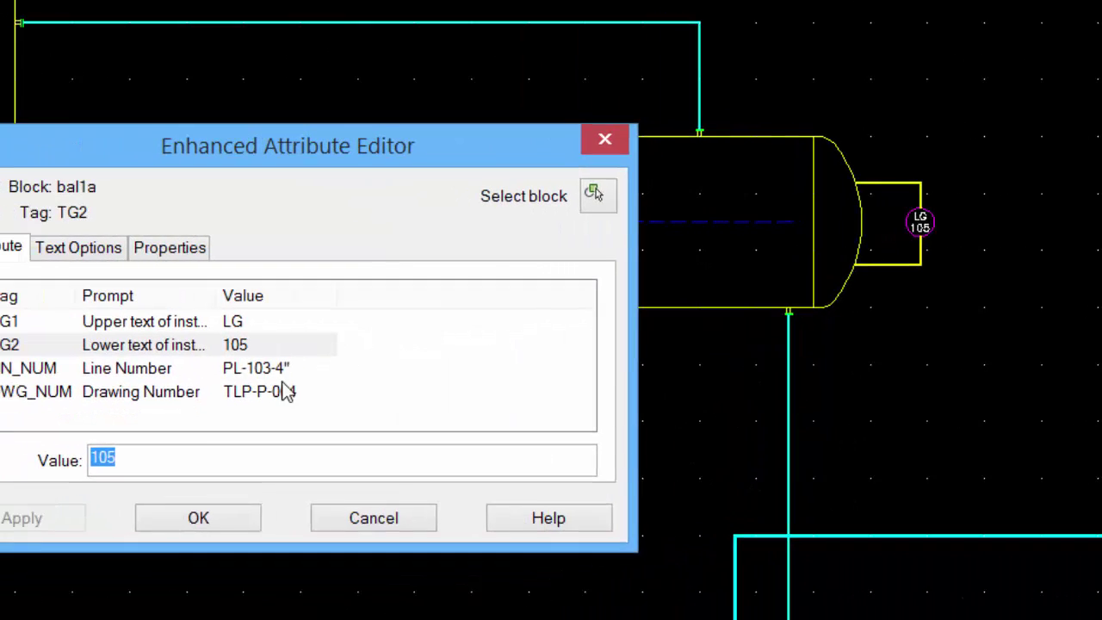
pyautogui.write('700')
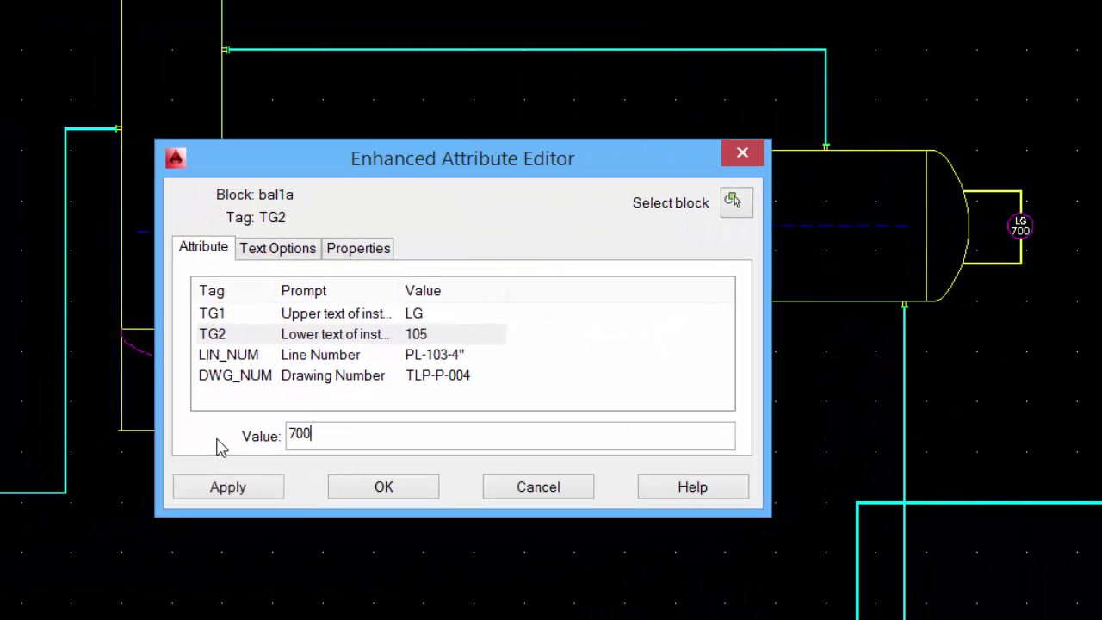
pyautogui.click(231, 487)
pyautogui.click(398, 489)
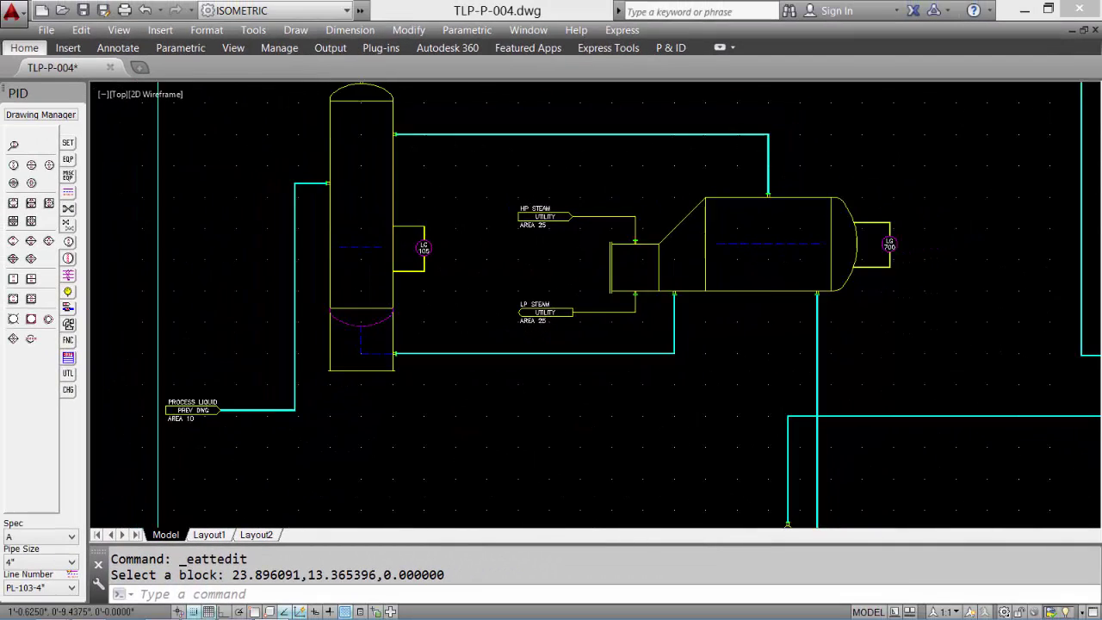
# Insert a flanged gate valve on the vertical suction line that runs from the reboiler down to the pump.
pyautogui.middleClick(495, 398)
pyautogui.middleClick(495, 398)
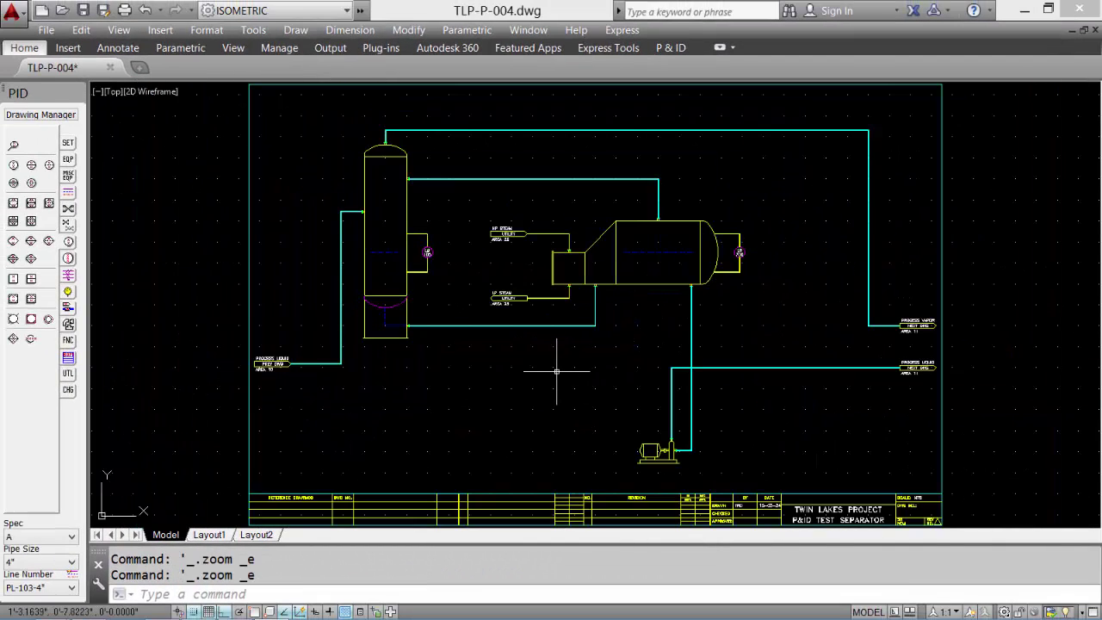
pyautogui.write('z')
pyautogui.press('Return')
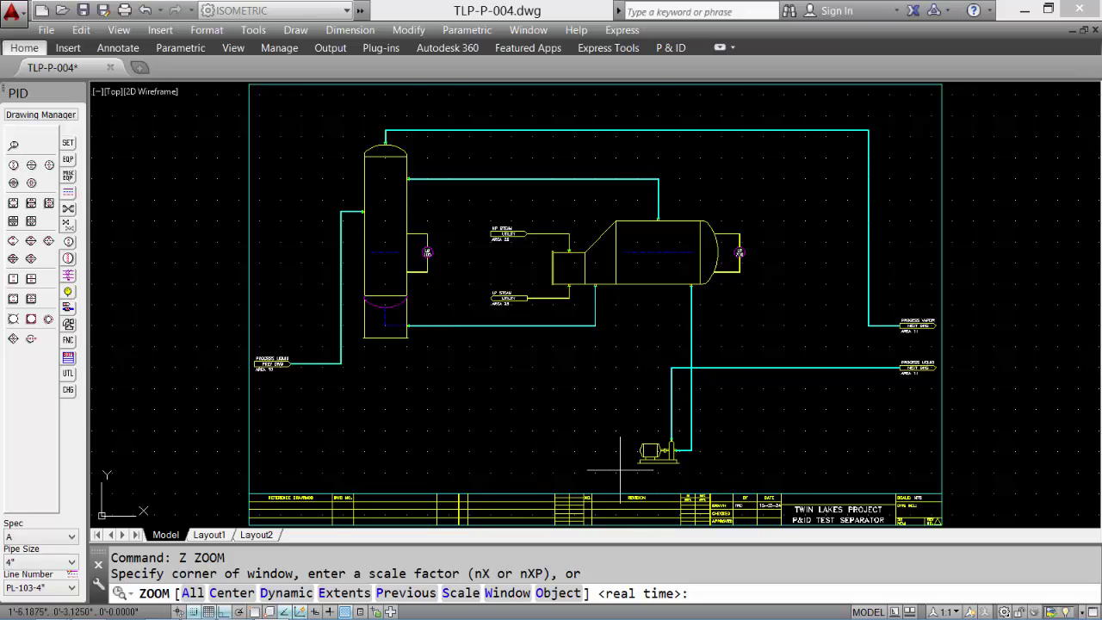
pyautogui.click(620, 472)
pyautogui.click(762, 288)
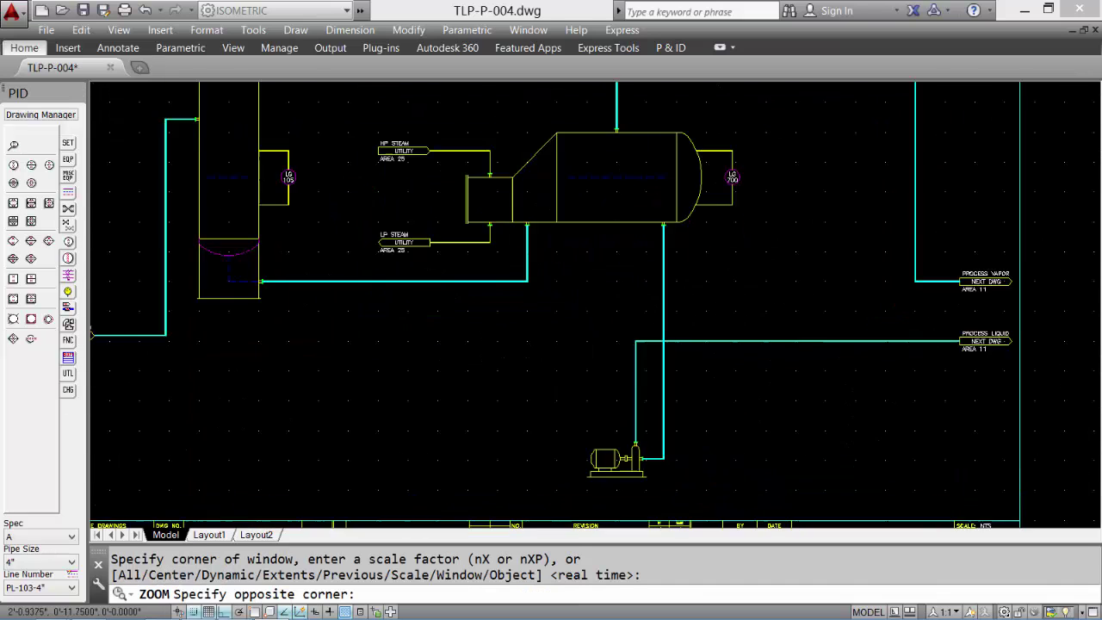
pyautogui.click(68, 211)
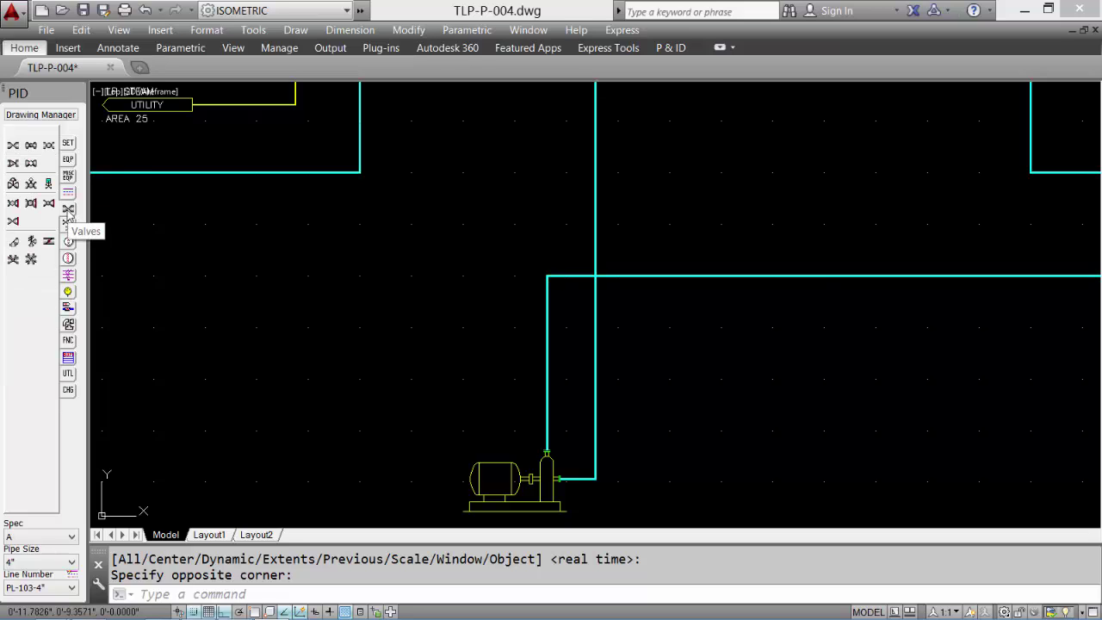
pyautogui.click(13, 146)
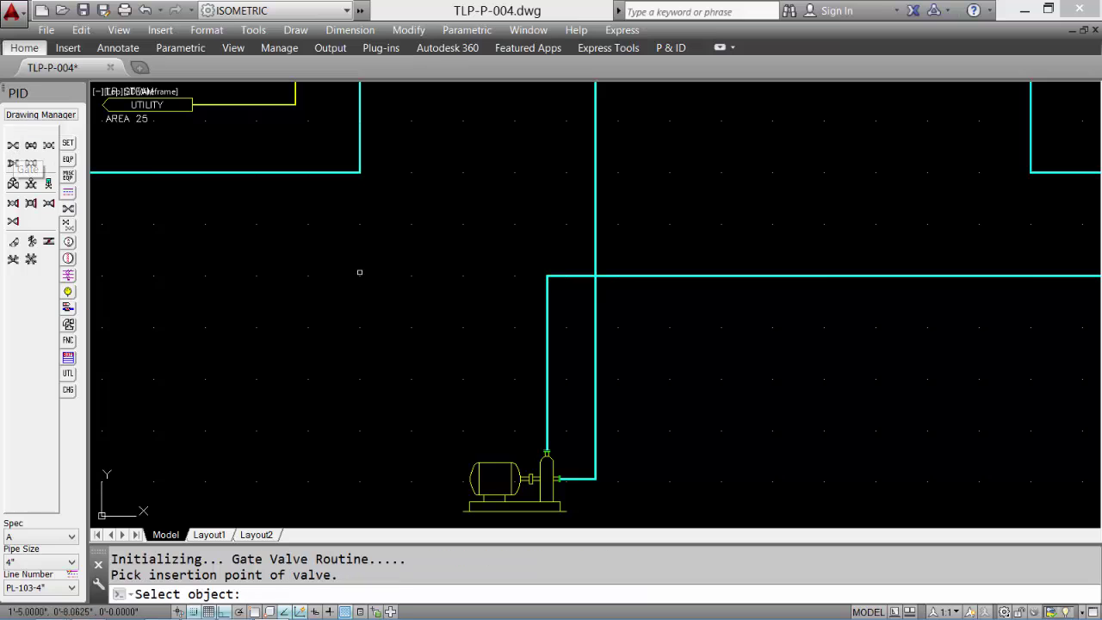
pyautogui.click(595, 352)
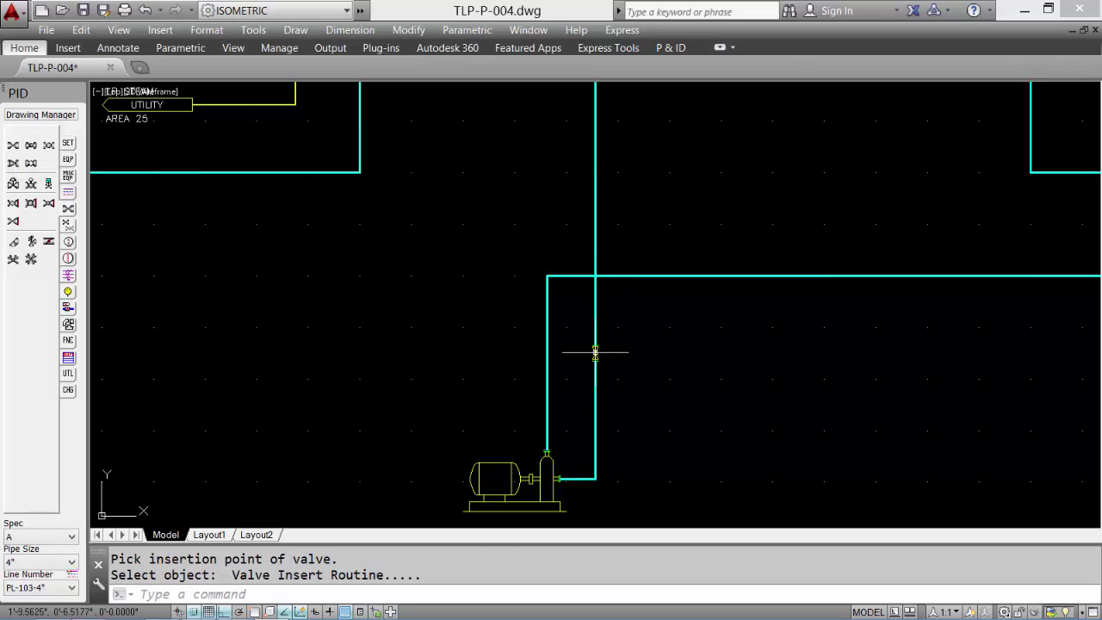
pyautogui.click(595, 352)
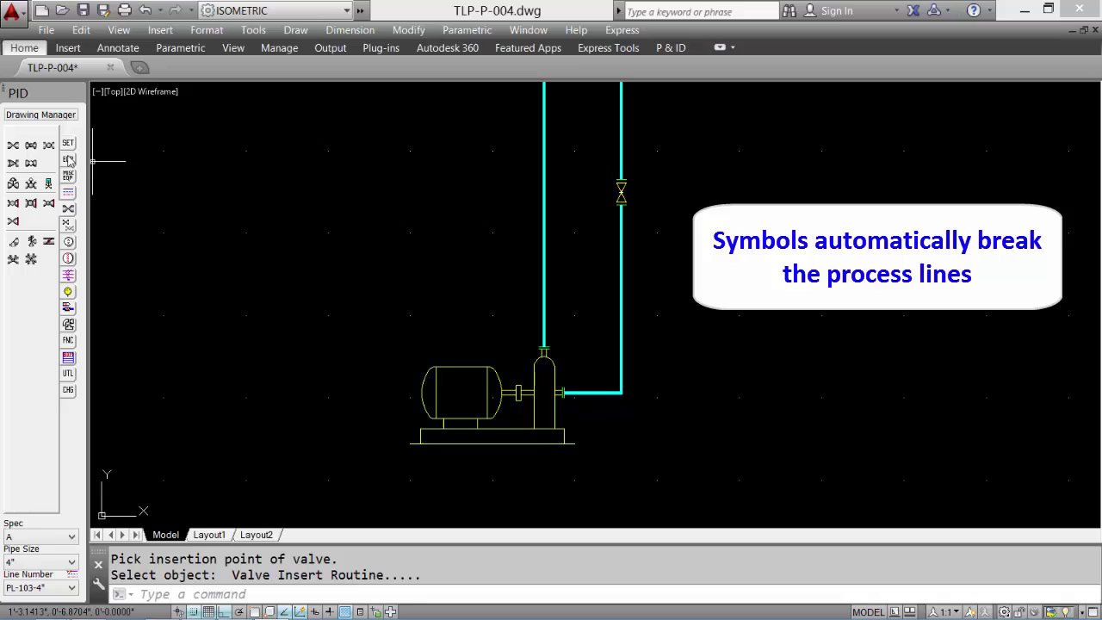
# Insert a concentric reducer on the horizontal suction line beside the pump nozzle, keeping the default fitting direction.
pyautogui.click(68, 339)
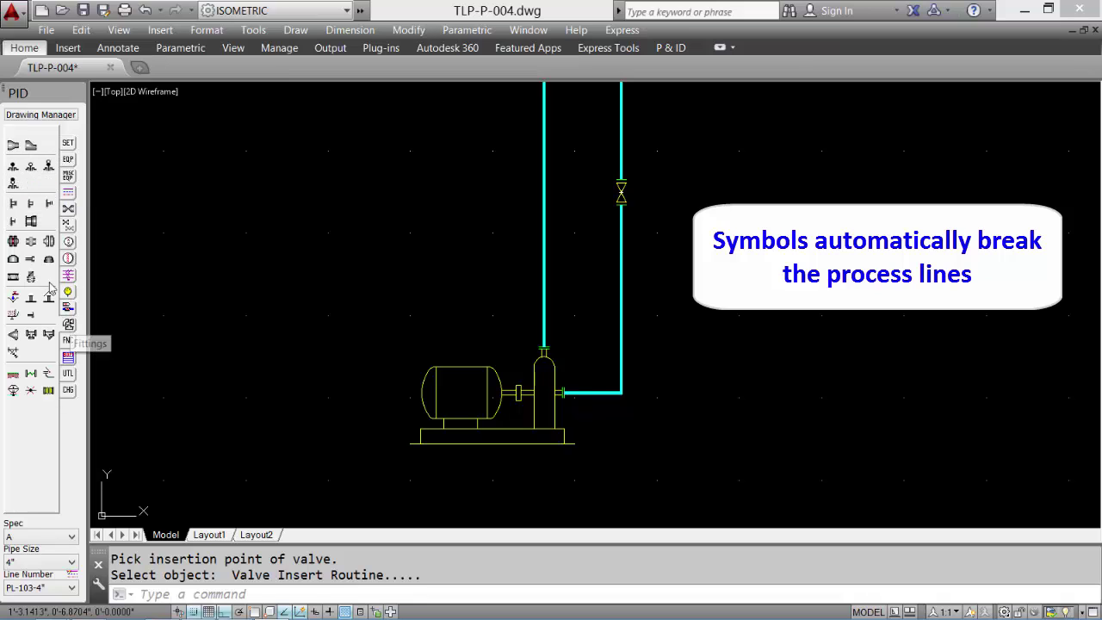
pyautogui.click(13, 146)
pyautogui.click(595, 392)
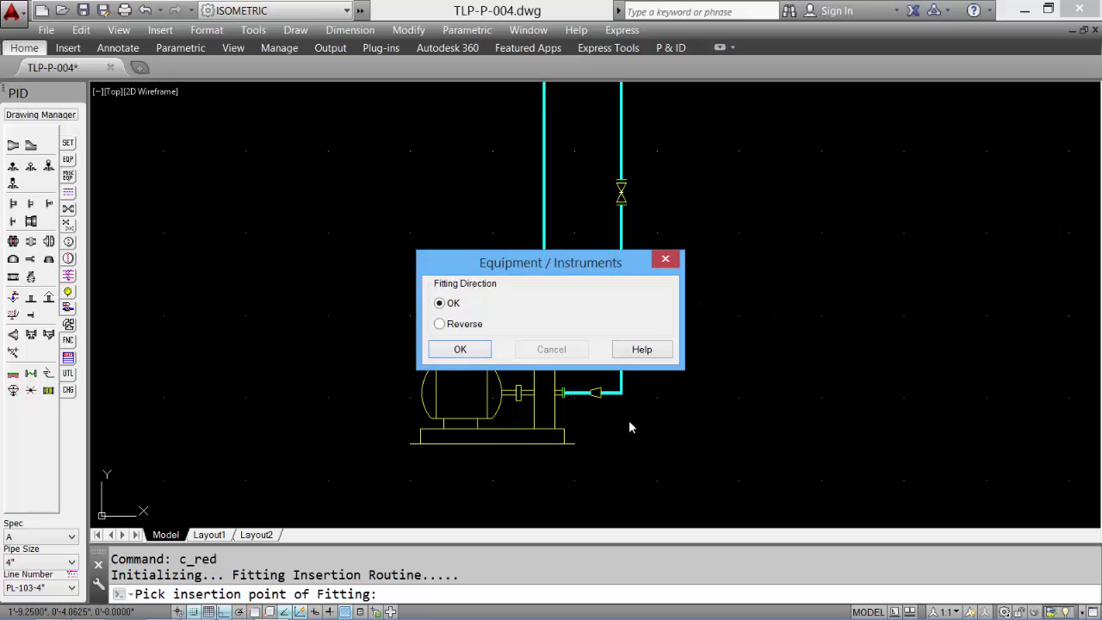
pyautogui.click(468, 350)
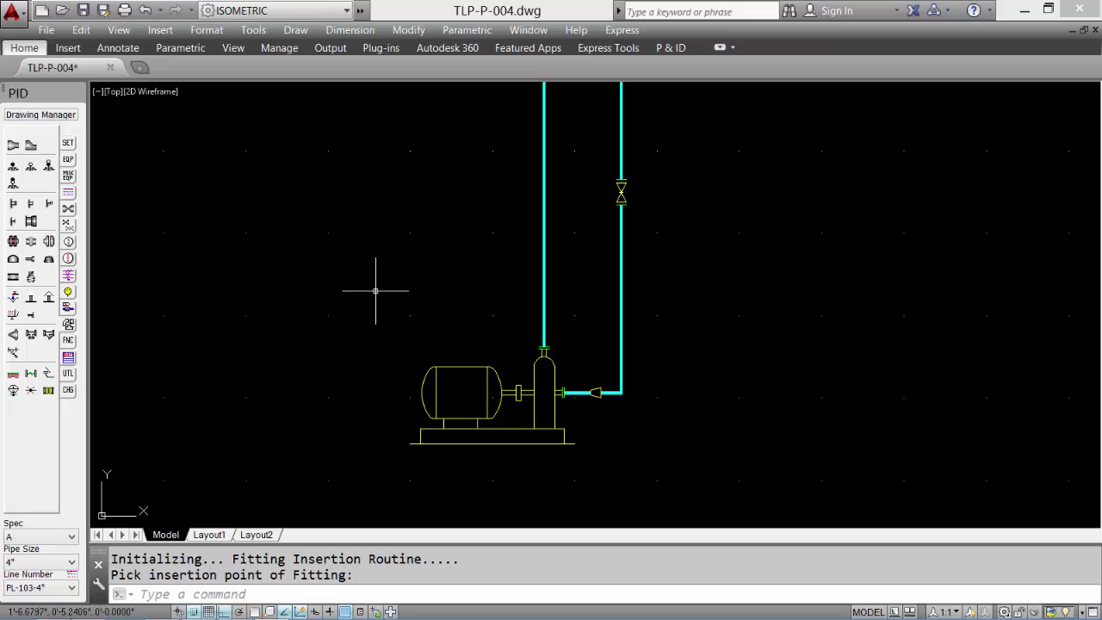
# Insert a concentric reducer on the discharge line just above the pump's top nozzle with the fitting direction reversed.
pyautogui.click(12, 151)
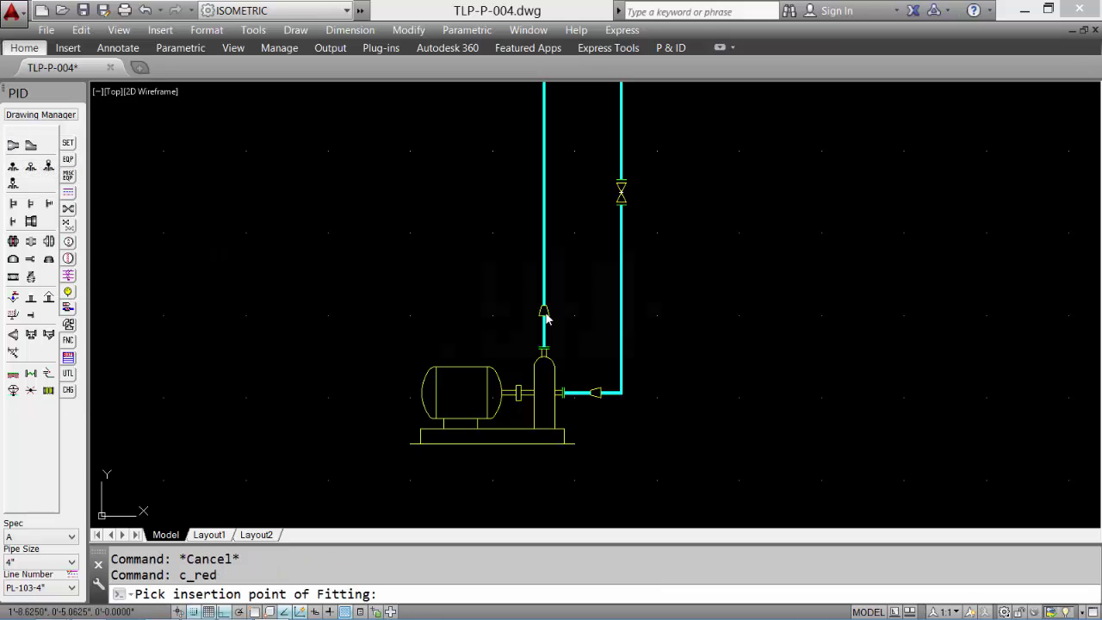
pyautogui.click(544, 315)
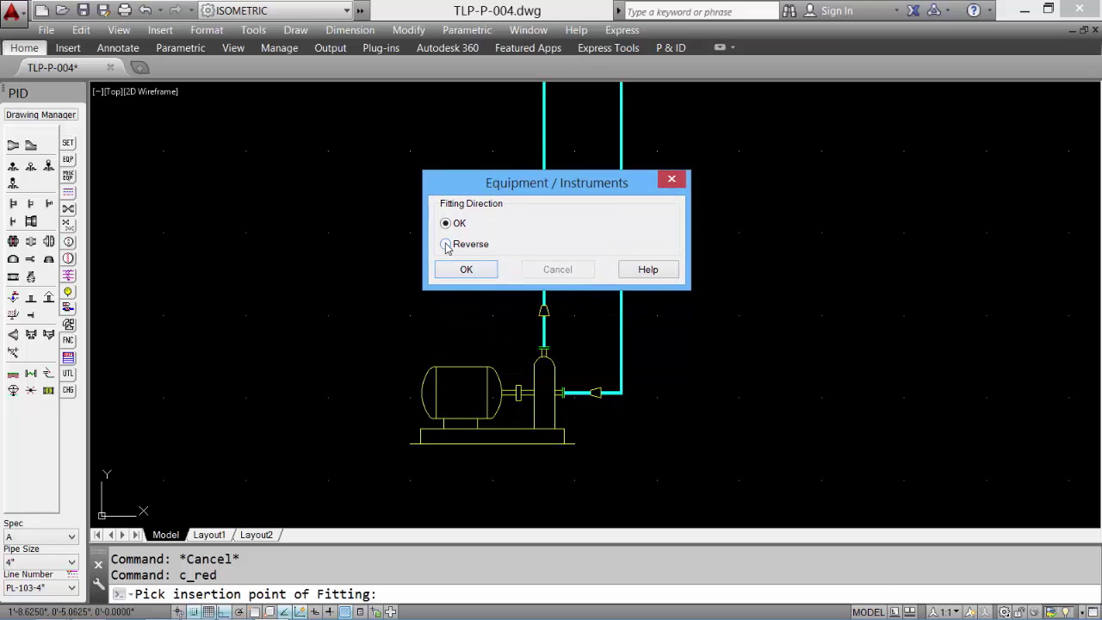
pyautogui.click(450, 270)
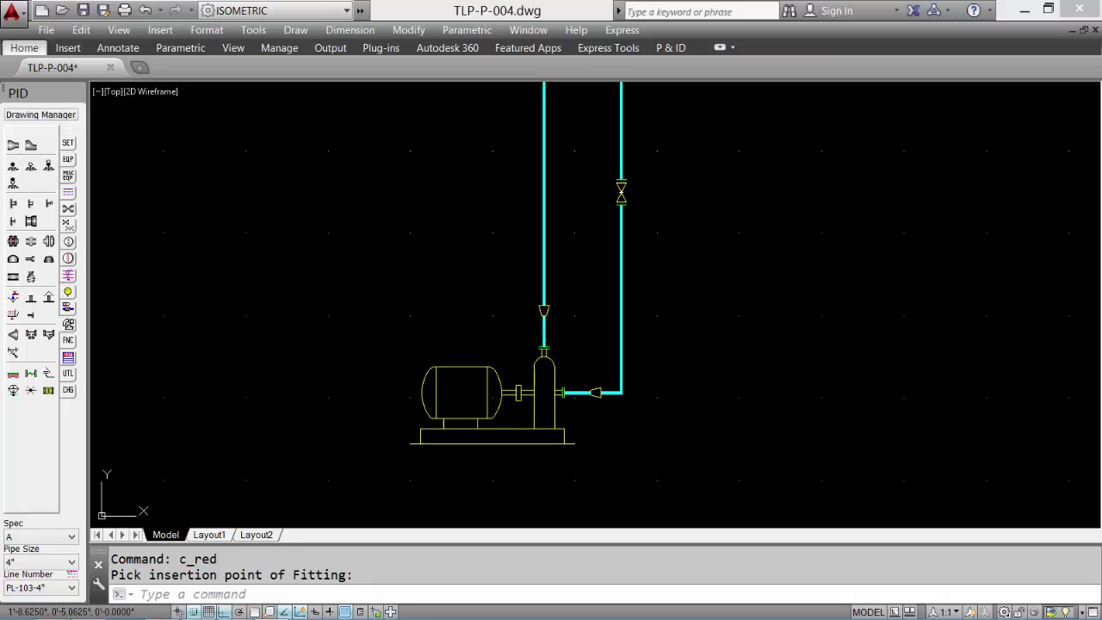
# Insert a check valve with default direction above the discharge reducer and a gate valve above it, level with the suction gate valve.
pyautogui.click(69, 209)
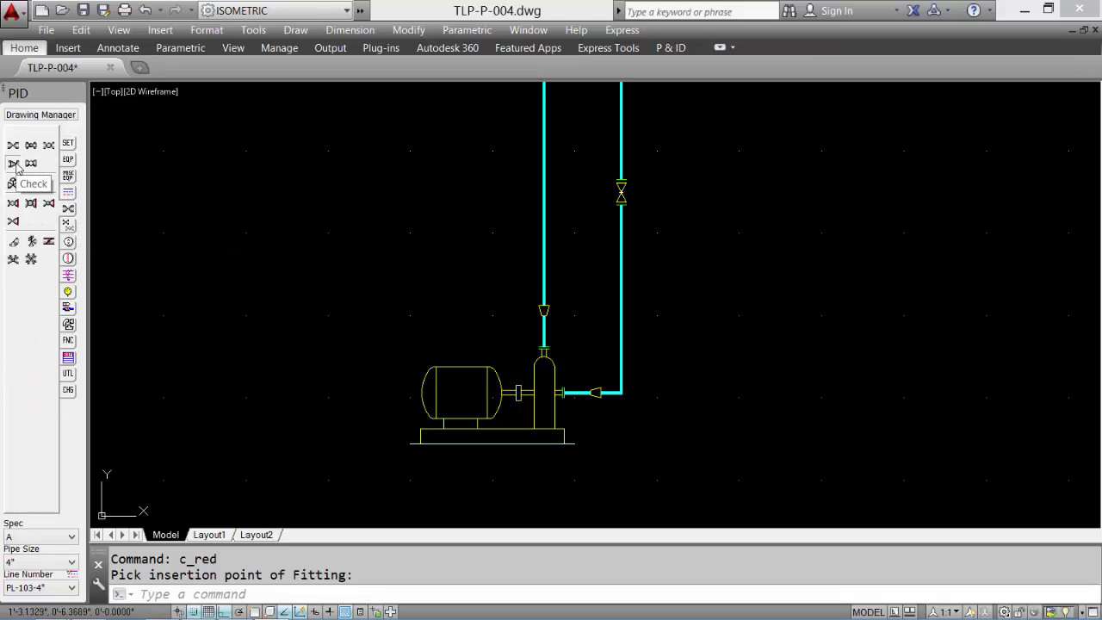
pyautogui.click(543, 270)
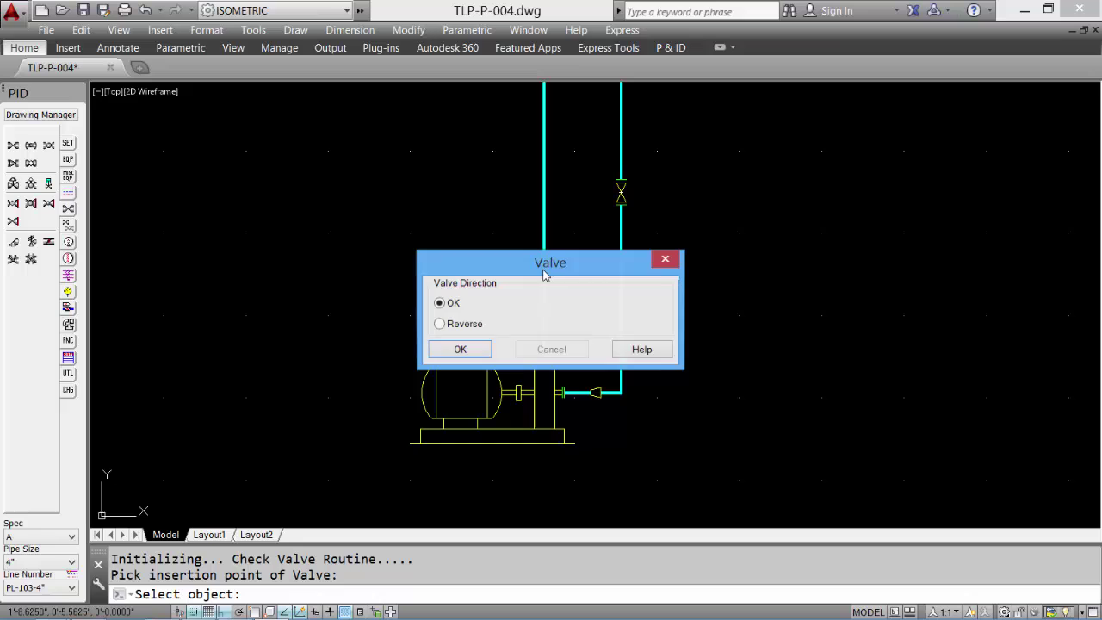
pyautogui.click(460, 349)
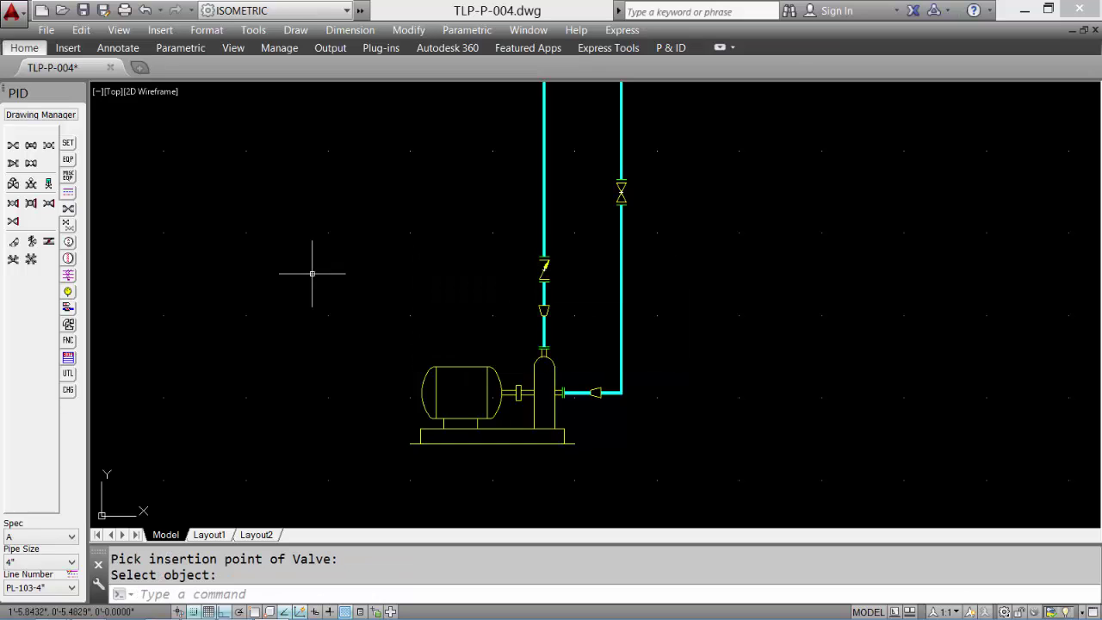
pyautogui.click(12, 146)
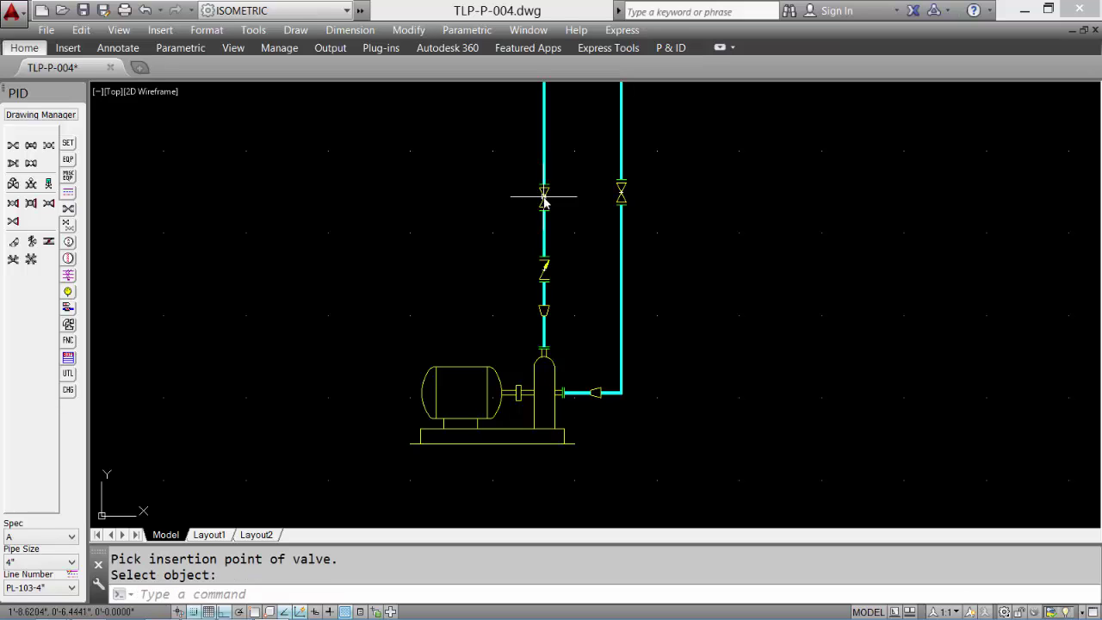
pyautogui.press('Escape')
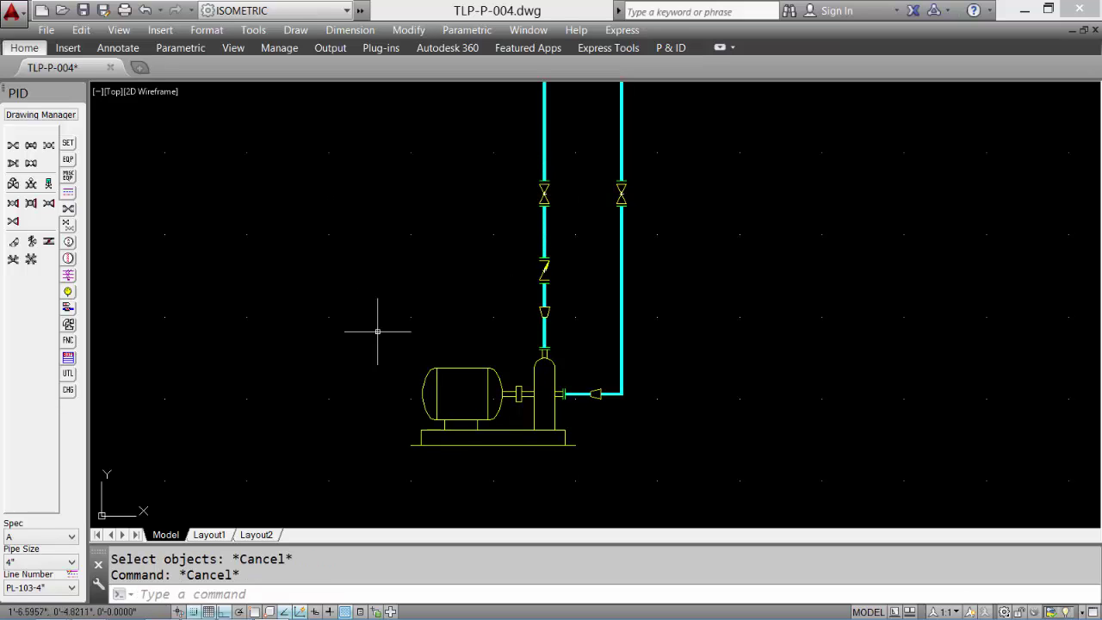
# Place a flanged control valve midway along the horizontal process liquid line to the next drawing.
pyautogui.middleClick(672, 272)
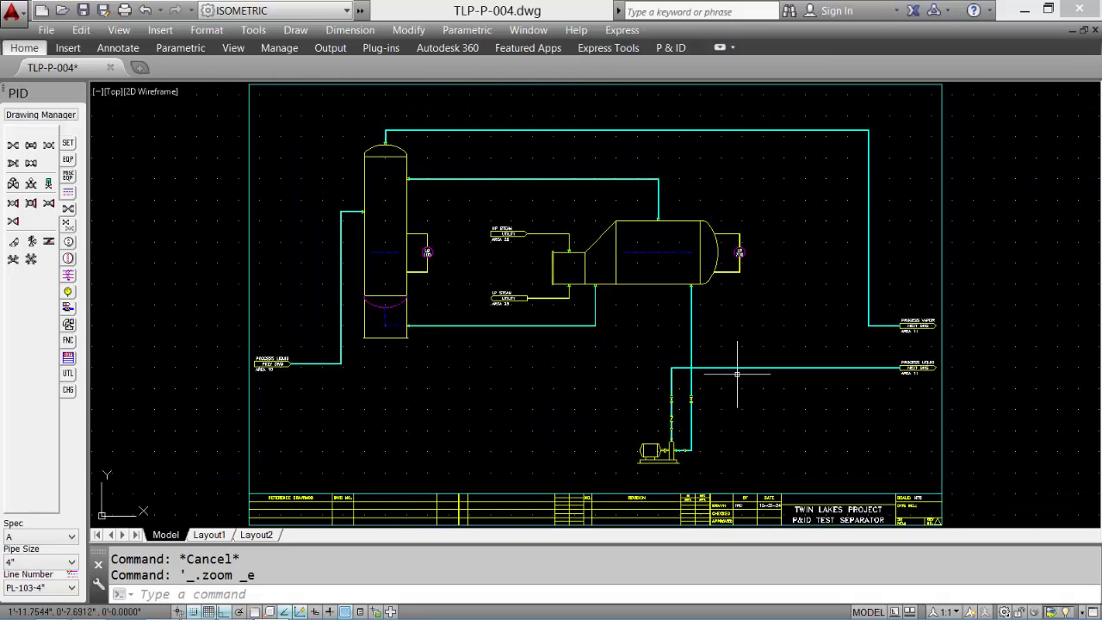
pyautogui.scroll(5, 783, 377)
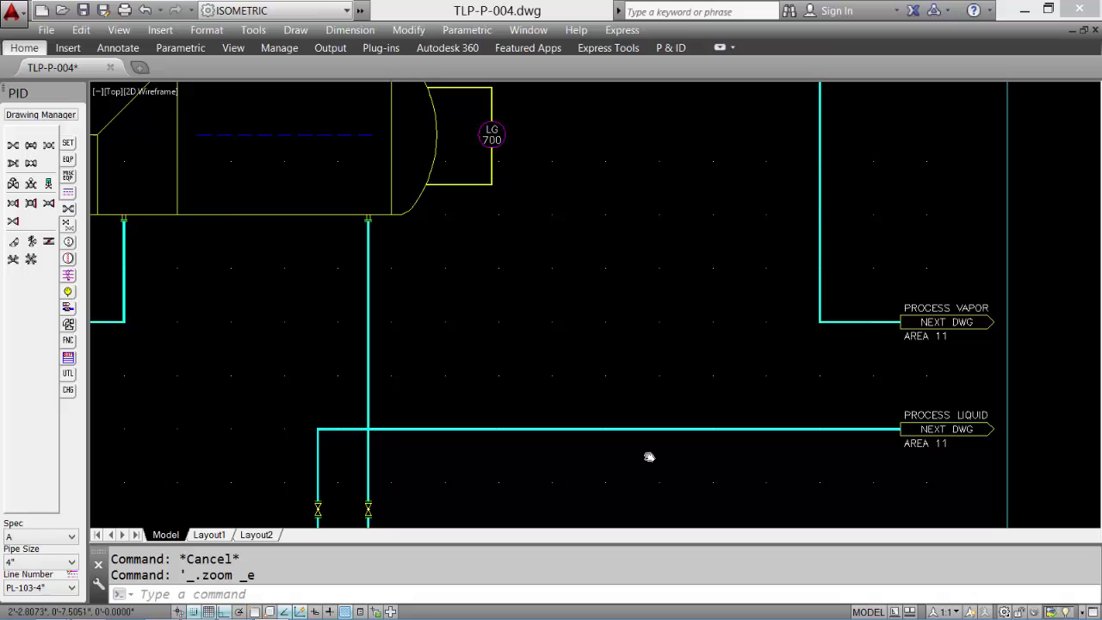
pyautogui.click(13, 183)
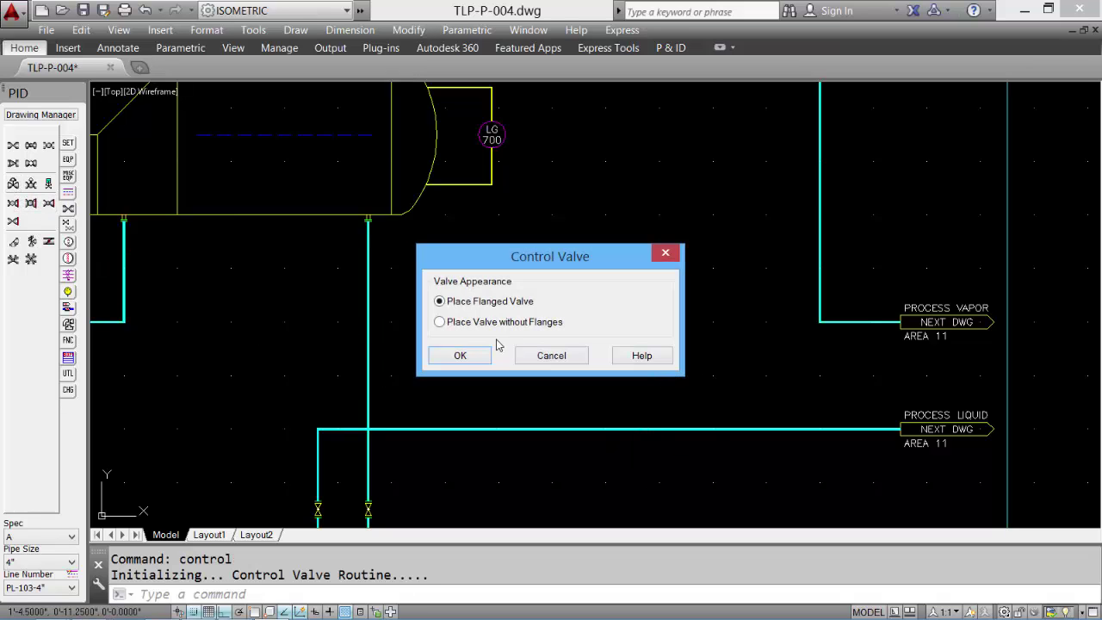
pyautogui.click(478, 357)
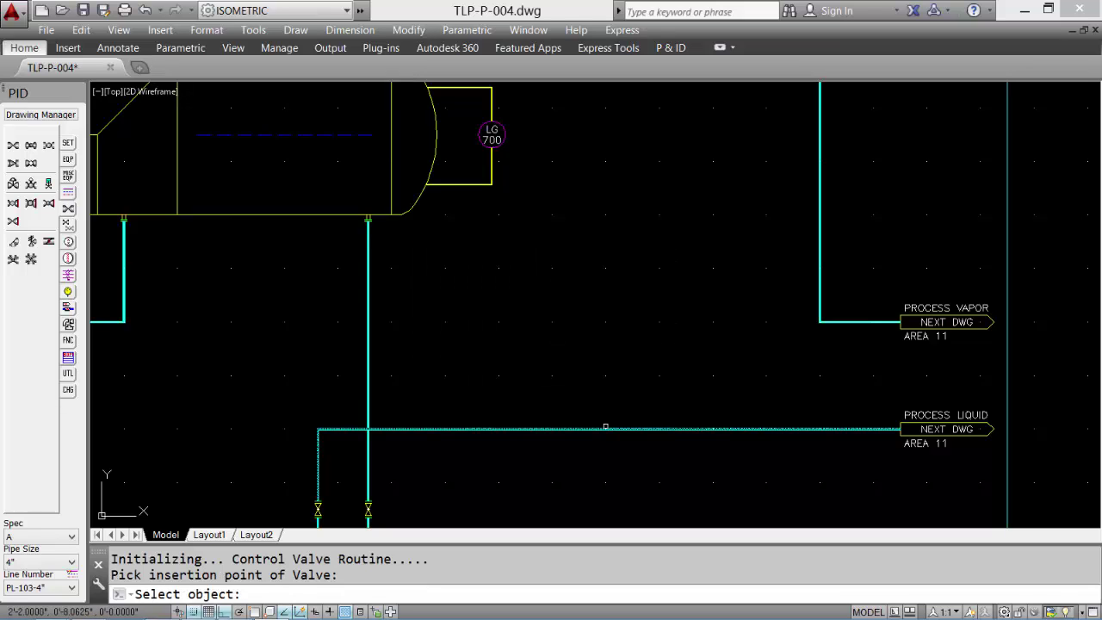
pyautogui.click(606, 428)
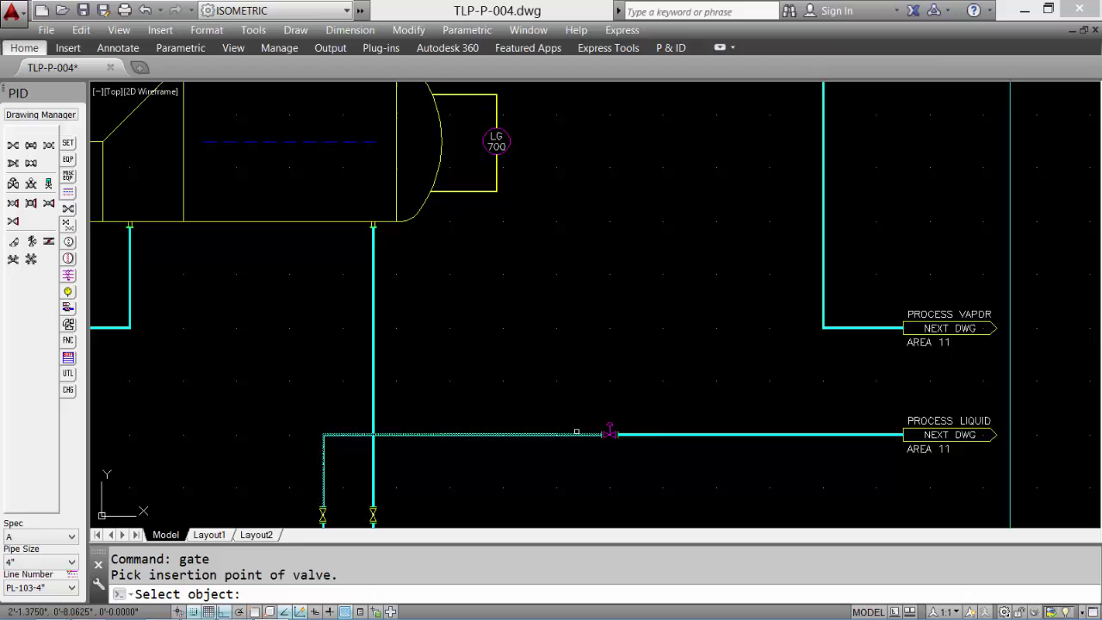
# Insert a gate valve on each side of the control valve on the process liquid line.
pyautogui.press('Return')
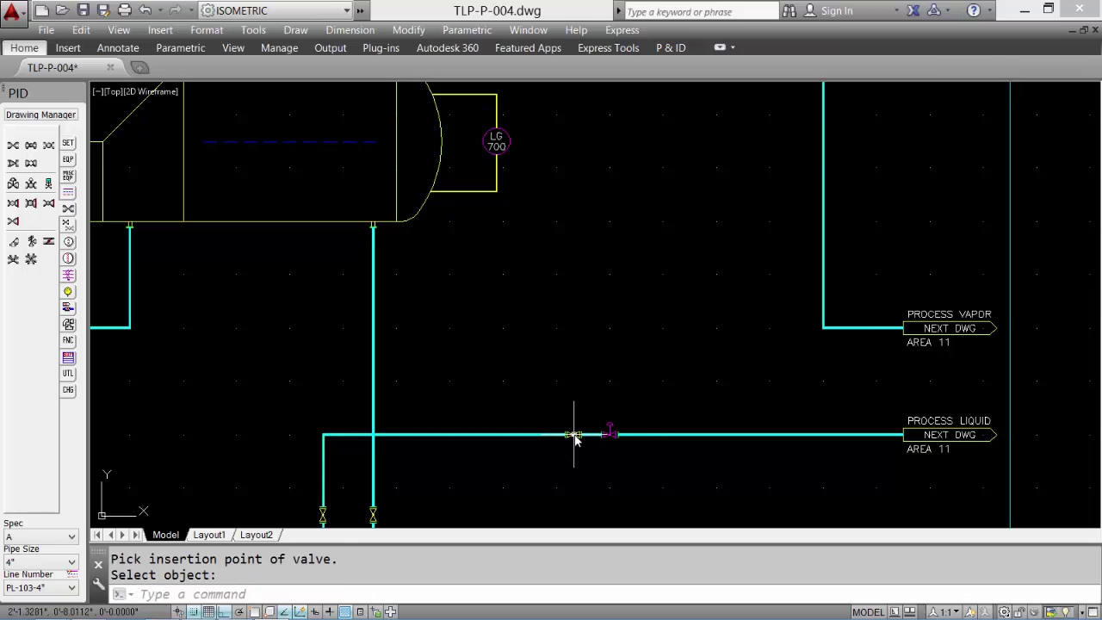
pyautogui.press('Return')
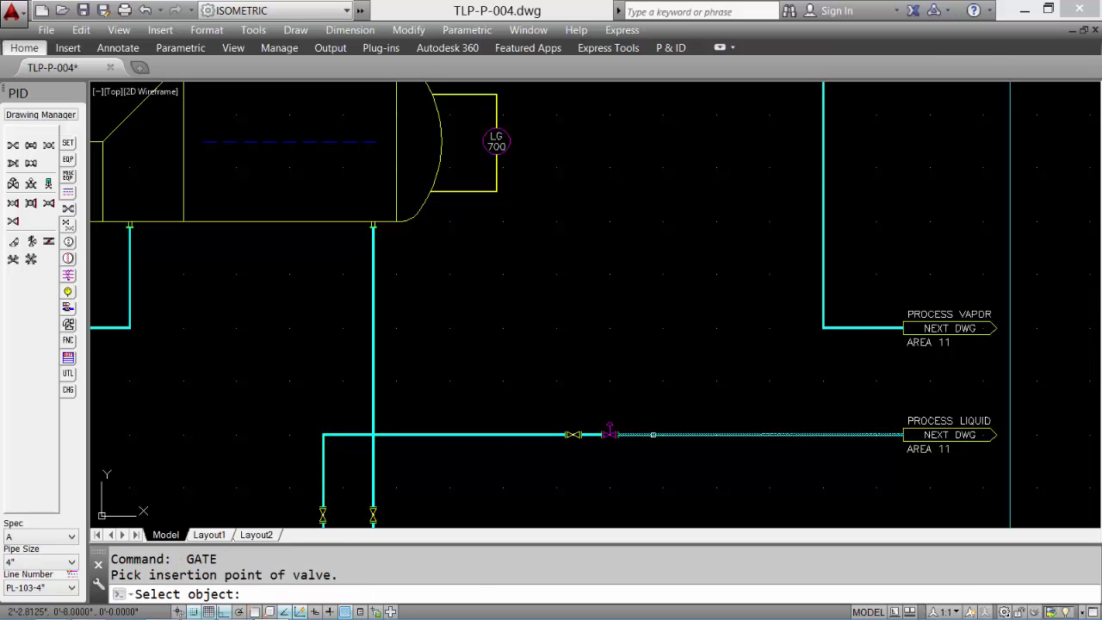
pyautogui.click(646, 434)
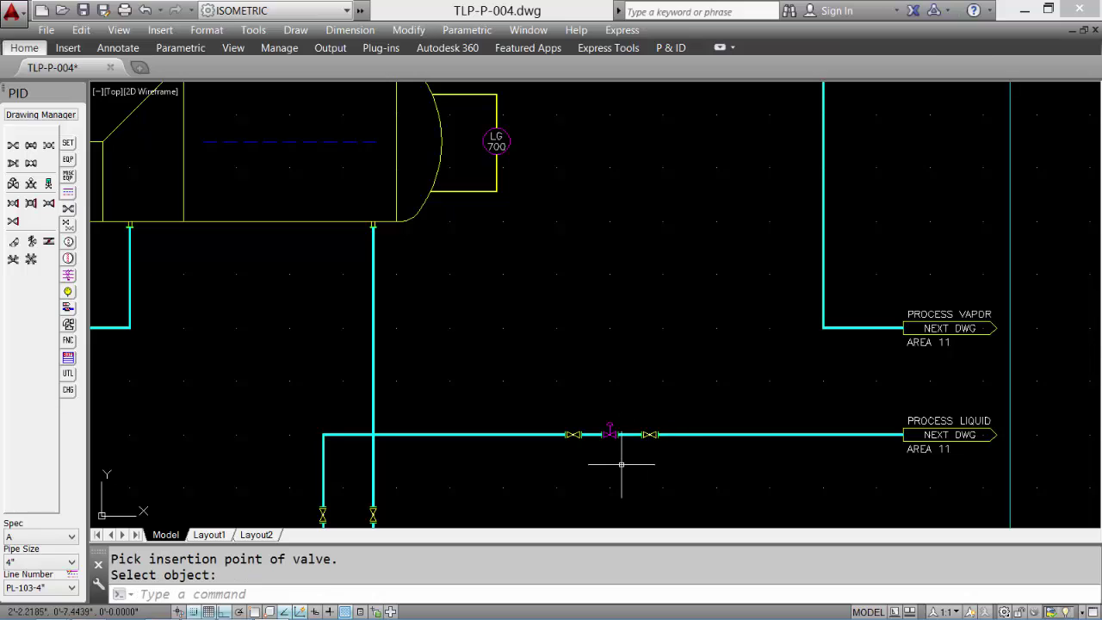
# Draw a main process line as a bypass loop about 0.75" below the control valve, connecting outside both gate valves.
pyautogui.scroll(4, 621, 465)
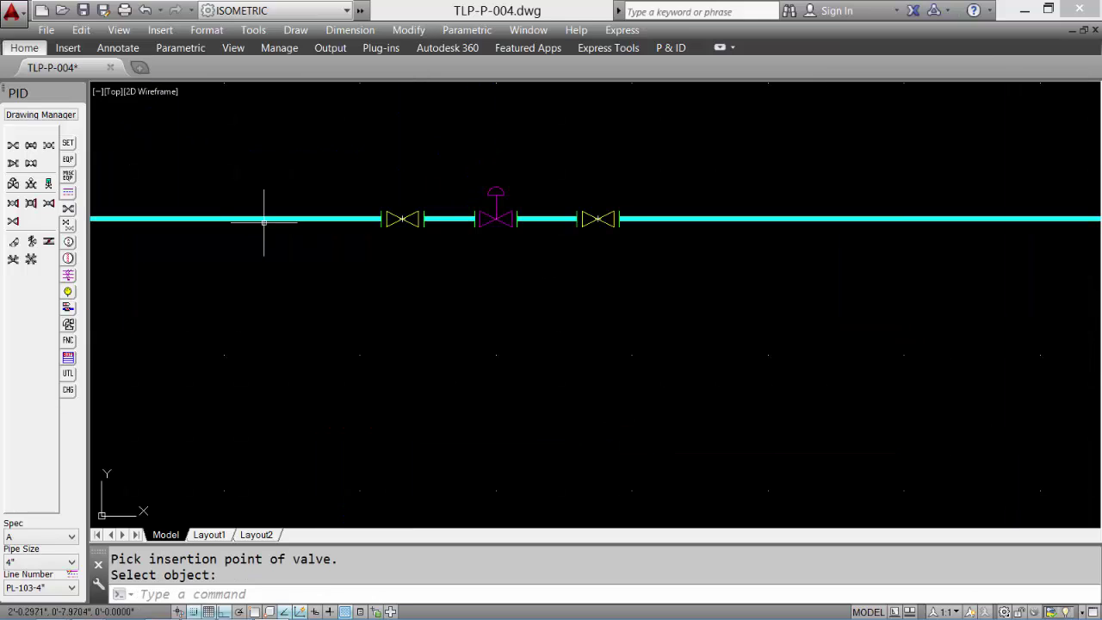
pyautogui.click(68, 195)
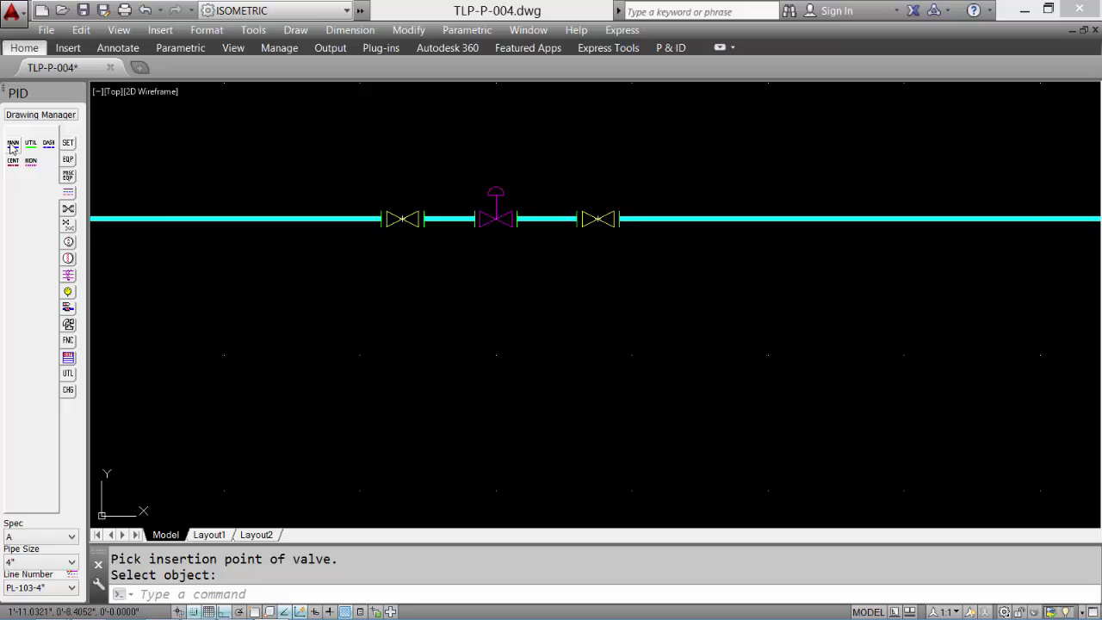
pyautogui.click(13, 144)
pyautogui.click(343, 218)
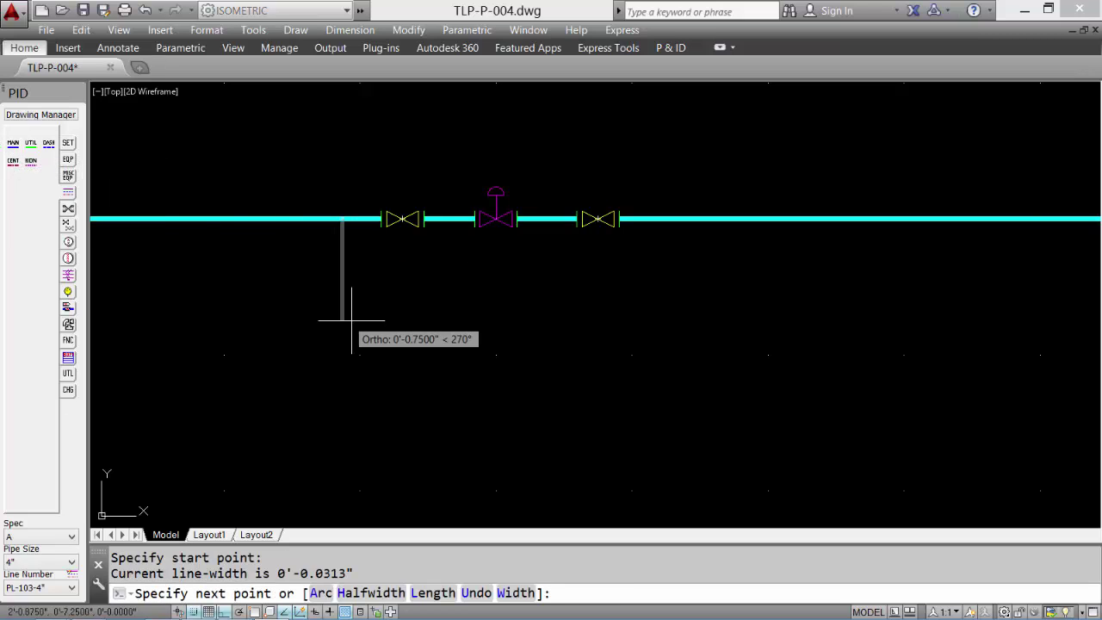
pyautogui.click(343, 319)
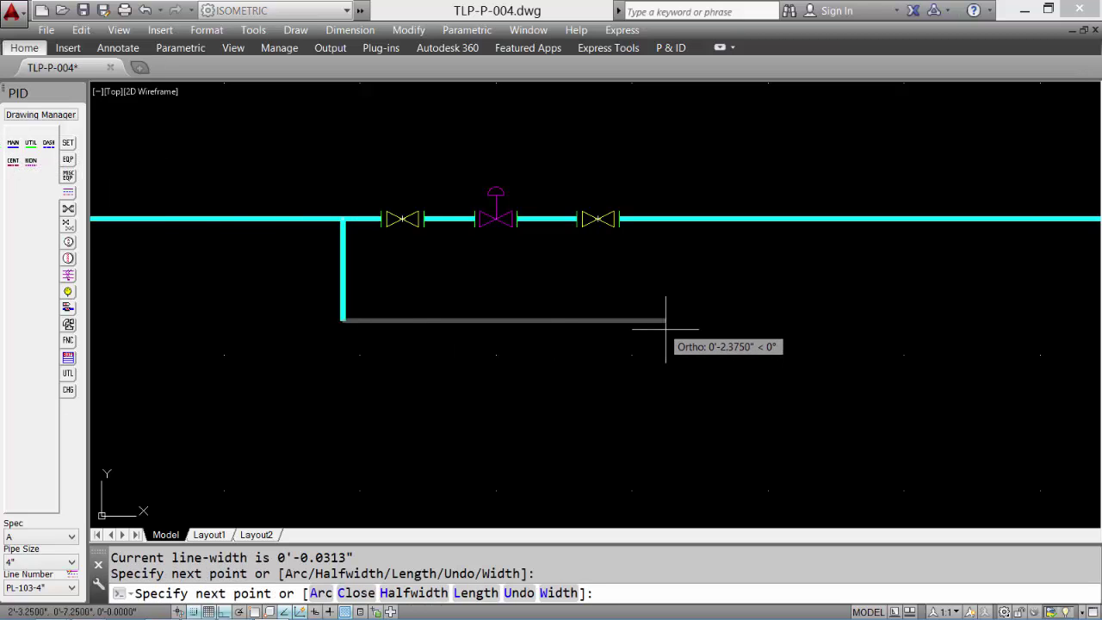
pyautogui.click(657, 297)
pyautogui.click(657, 219)
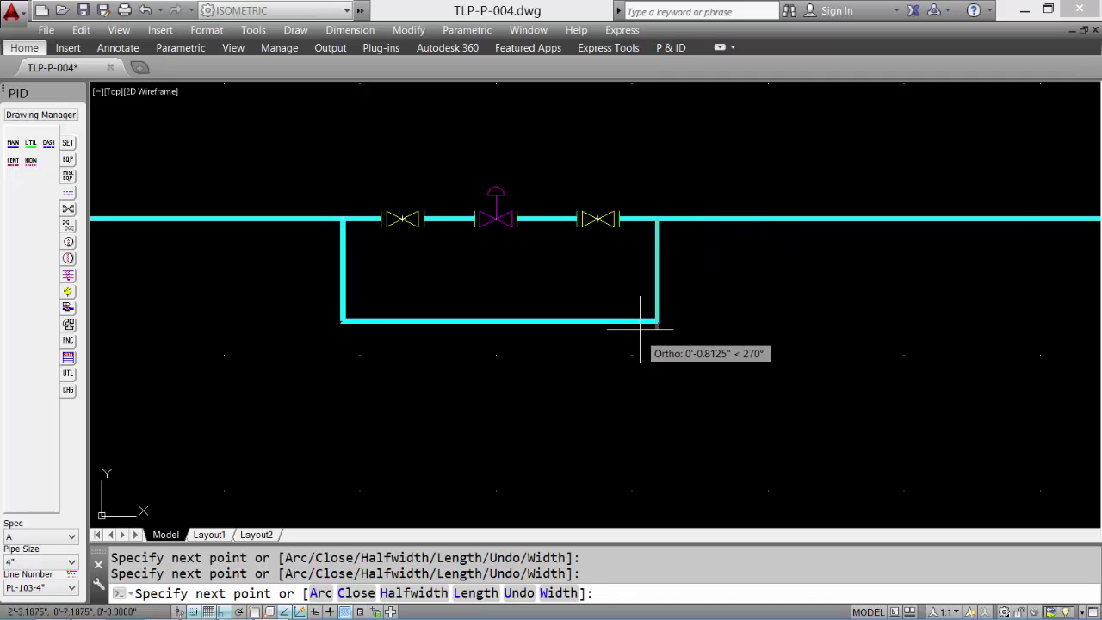
pyautogui.press('Return')
# Insert a flanged valve with a circle at its centre on the bypass line, directly below the downstream gate valve.
pyautogui.click(68, 208)
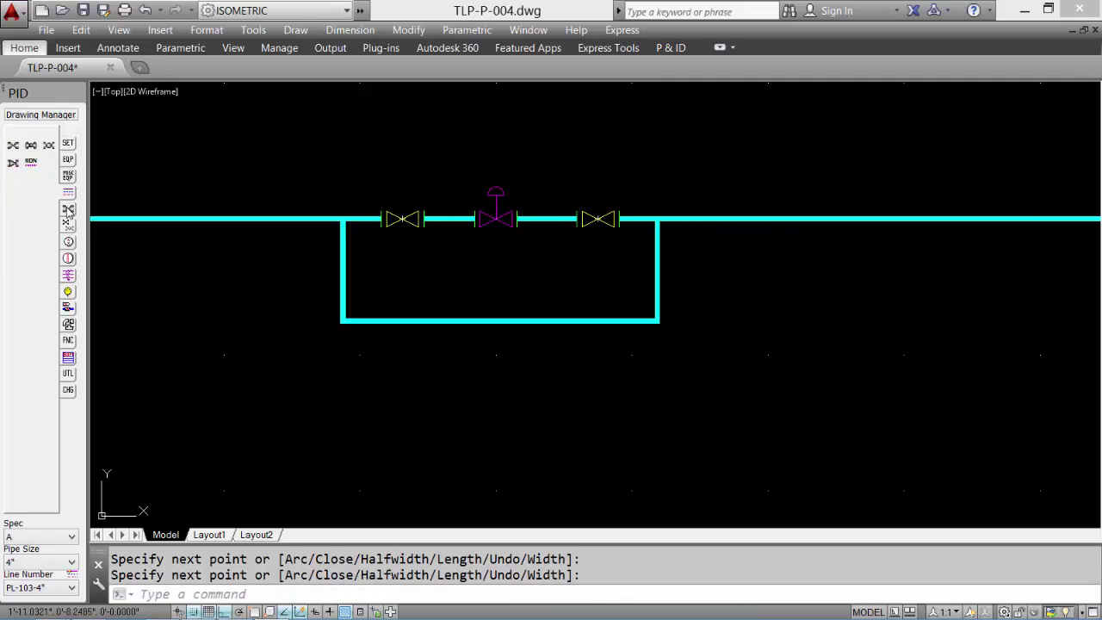
pyautogui.click(31, 145)
pyautogui.scroll(-2, 572, 341)
pyautogui.click(589, 329)
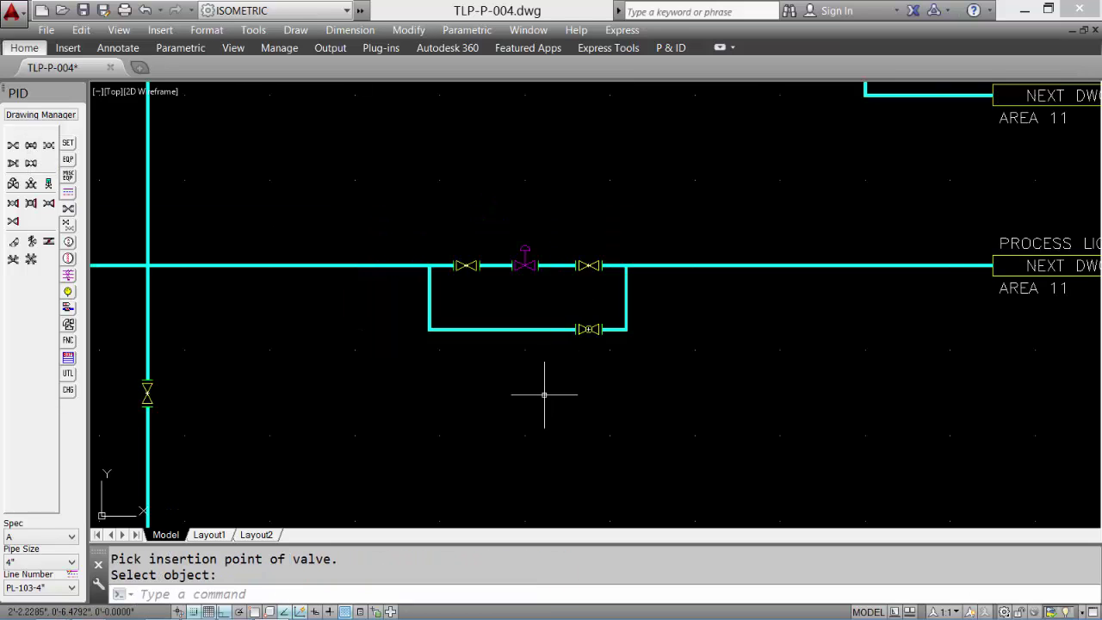
# Insert a 3/4" drain valve with reversed direction on the process liquid line between the upstream gate valve and the control valve.
pyautogui.click(69, 226)
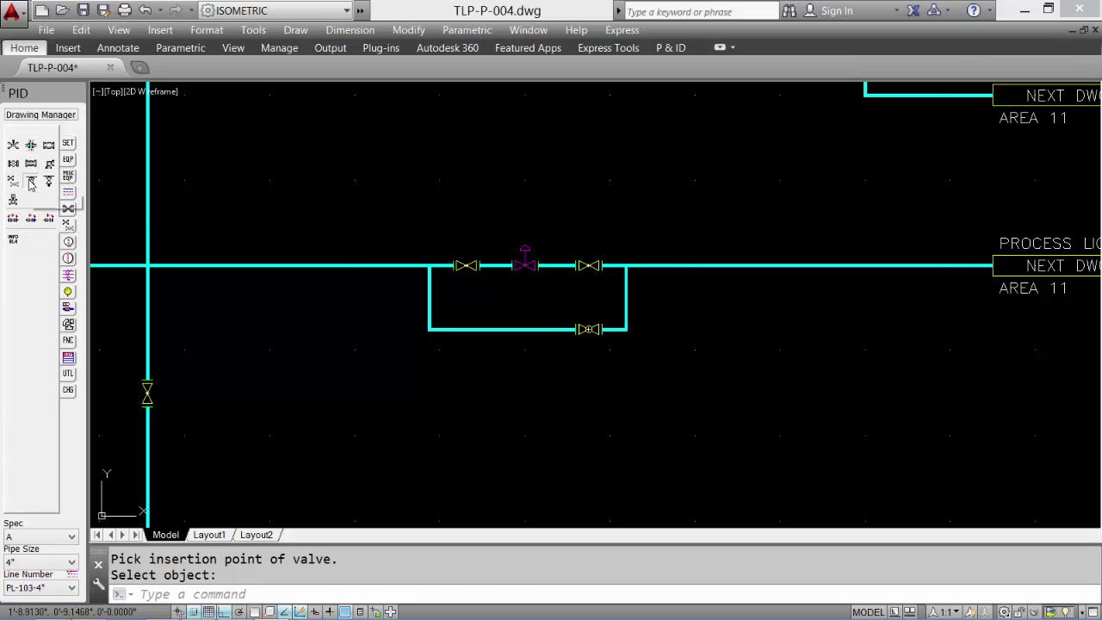
pyautogui.click(30, 183)
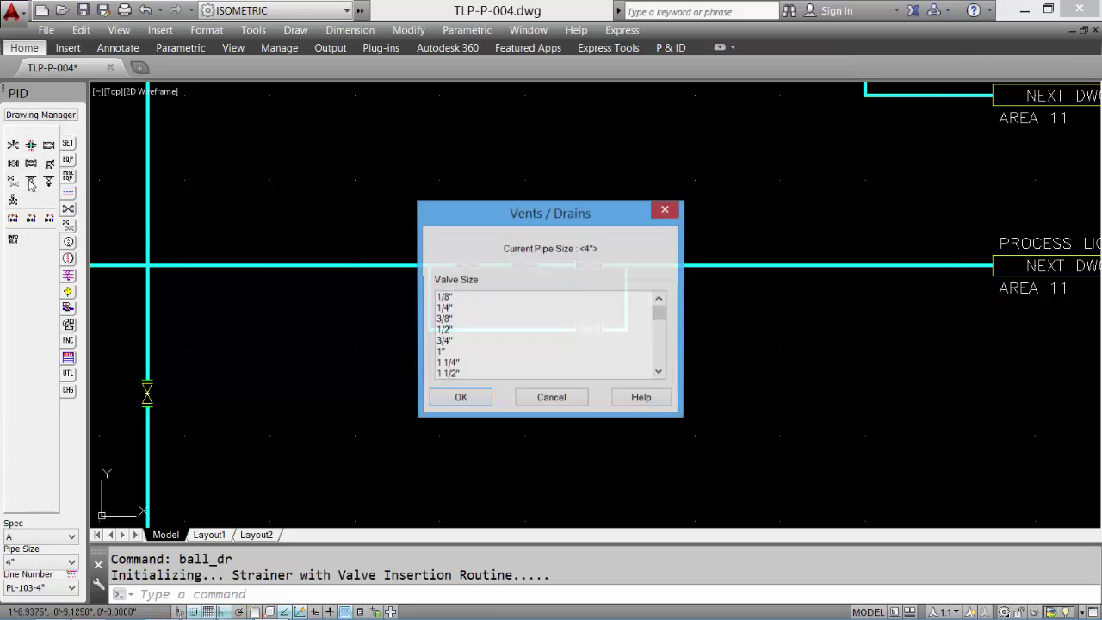
pyautogui.click(443, 341)
pyautogui.click(459, 399)
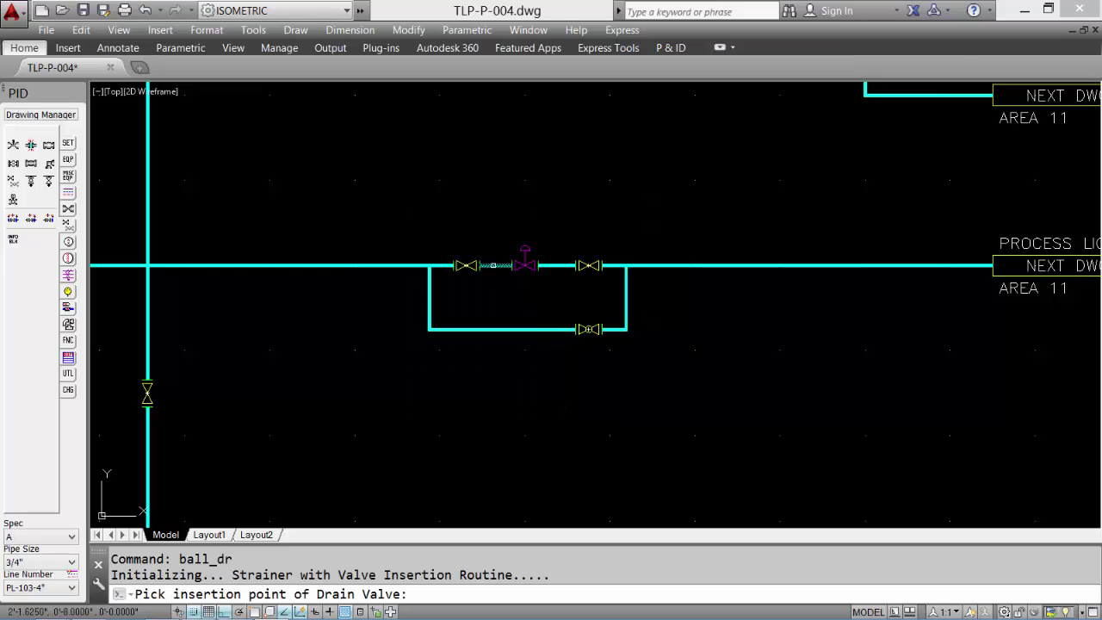
pyautogui.click(492, 265)
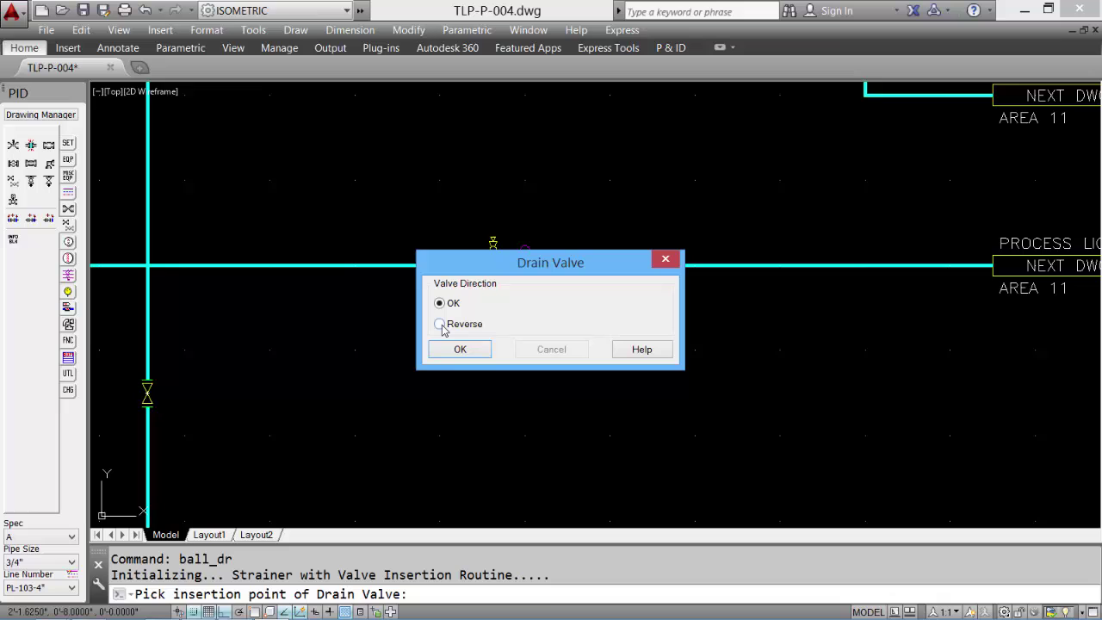
pyautogui.click(457, 349)
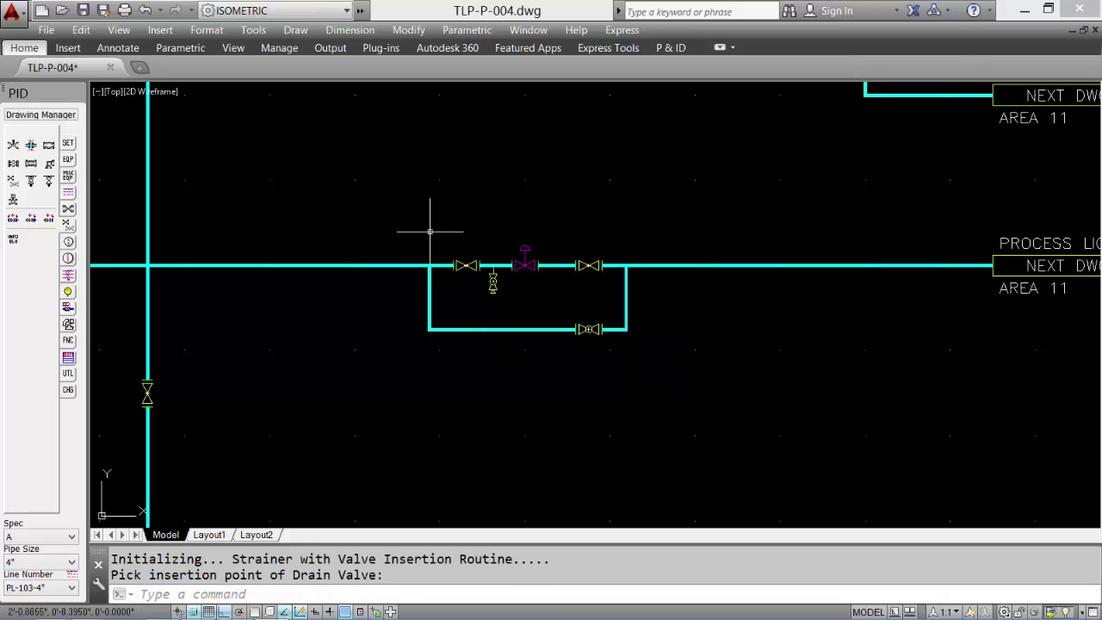
# Insert concentric reducers on the process liquid line just outside both ends of the bypass loop, reversing the upstream one.
pyautogui.click(69, 324)
pyautogui.click(13, 147)
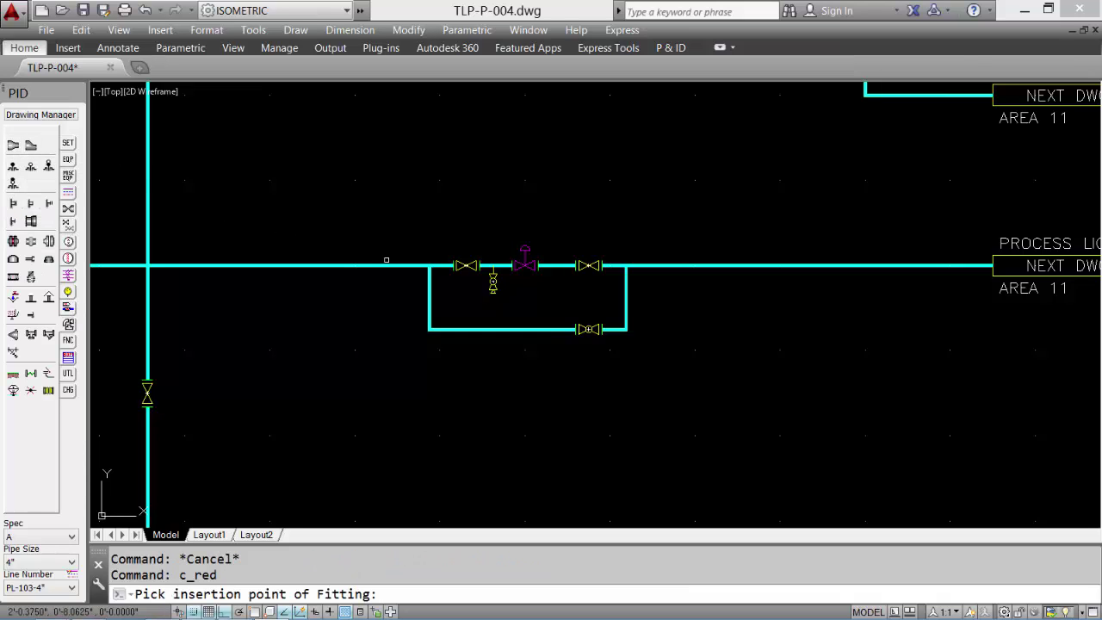
pyautogui.click(402, 268)
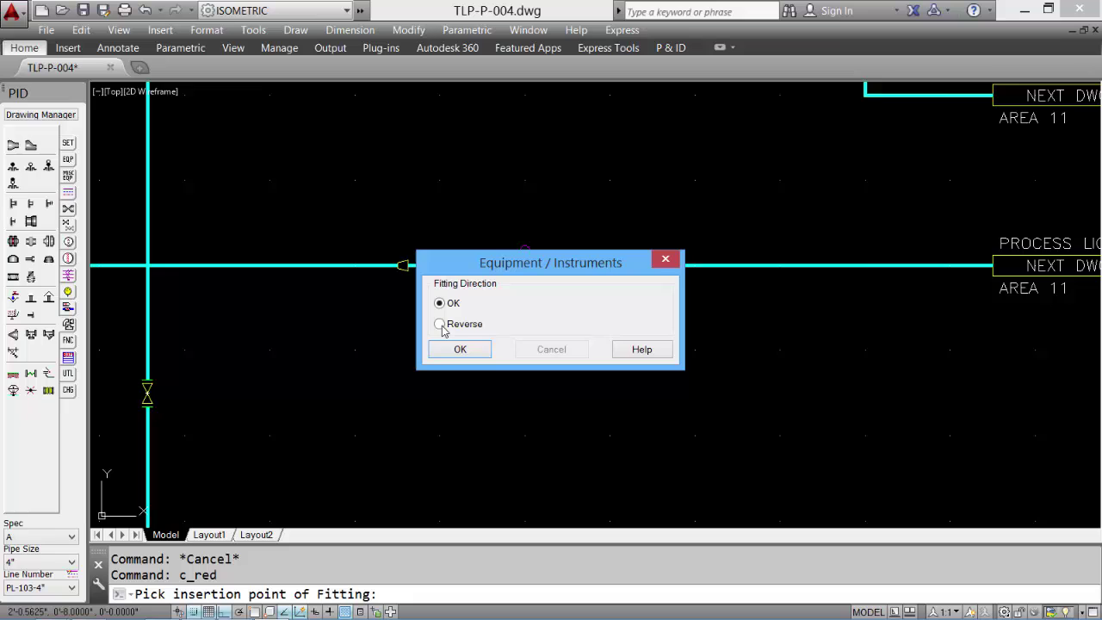
pyautogui.click(456, 350)
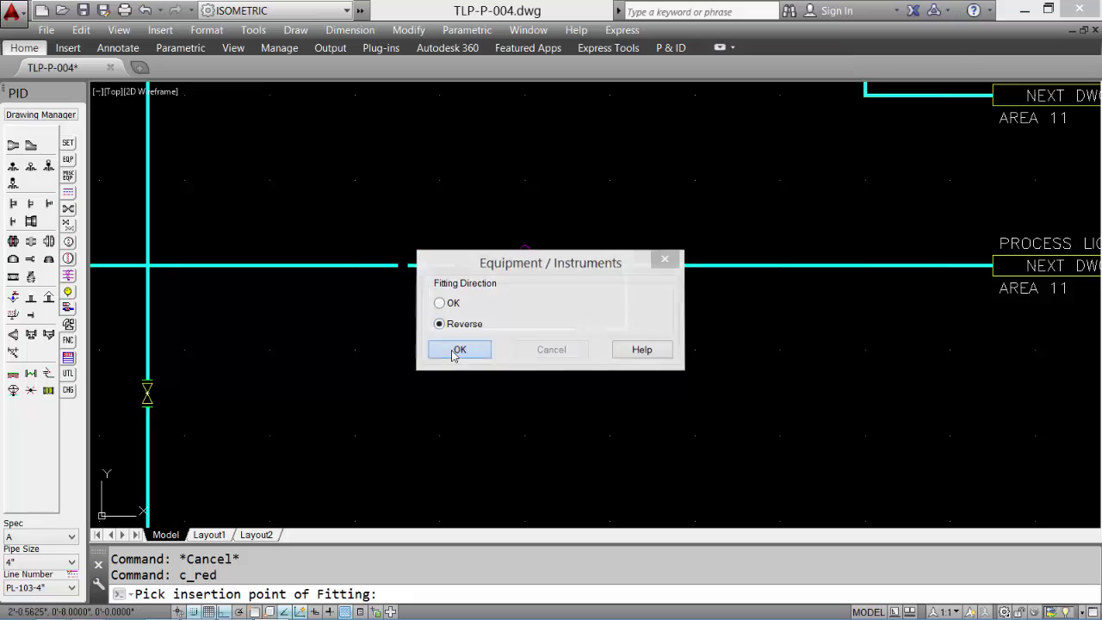
pyautogui.click(14, 148)
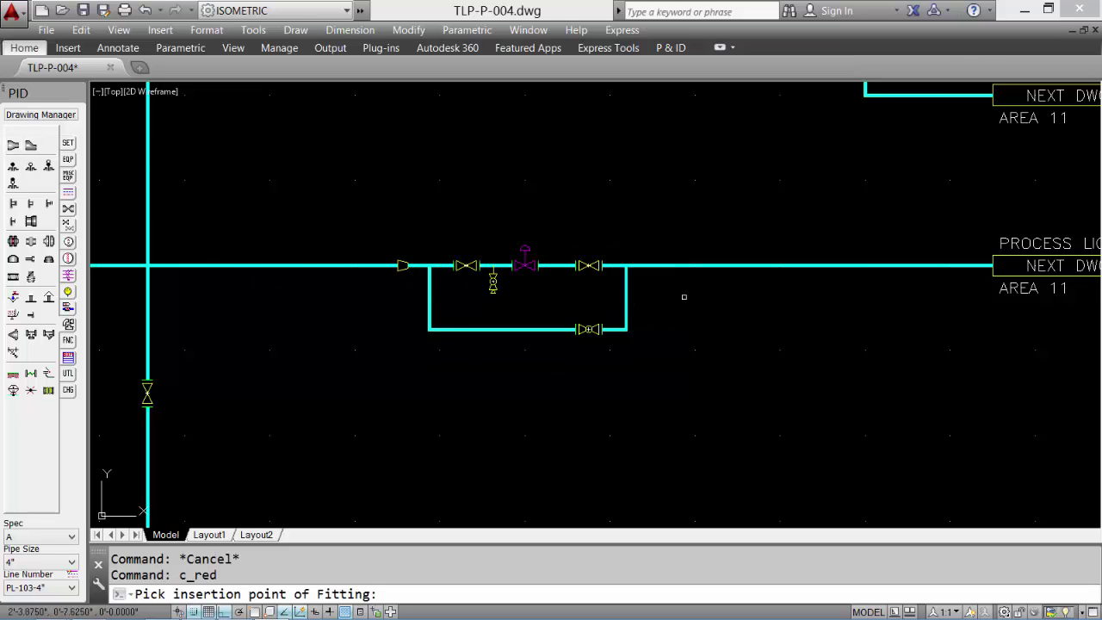
pyautogui.click(651, 265)
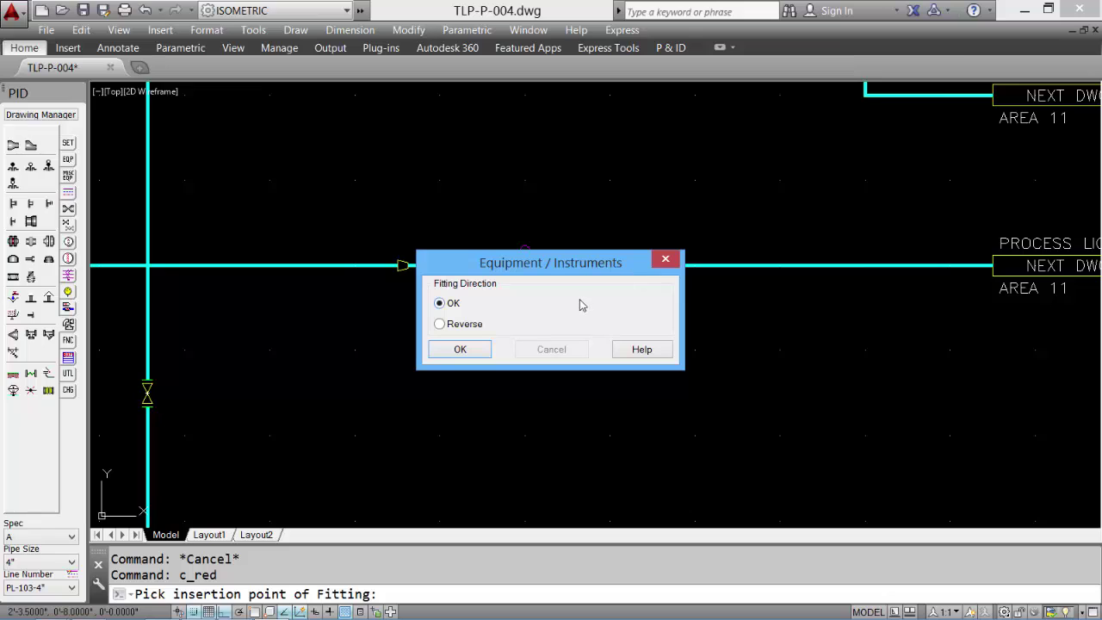
pyautogui.click(456, 350)
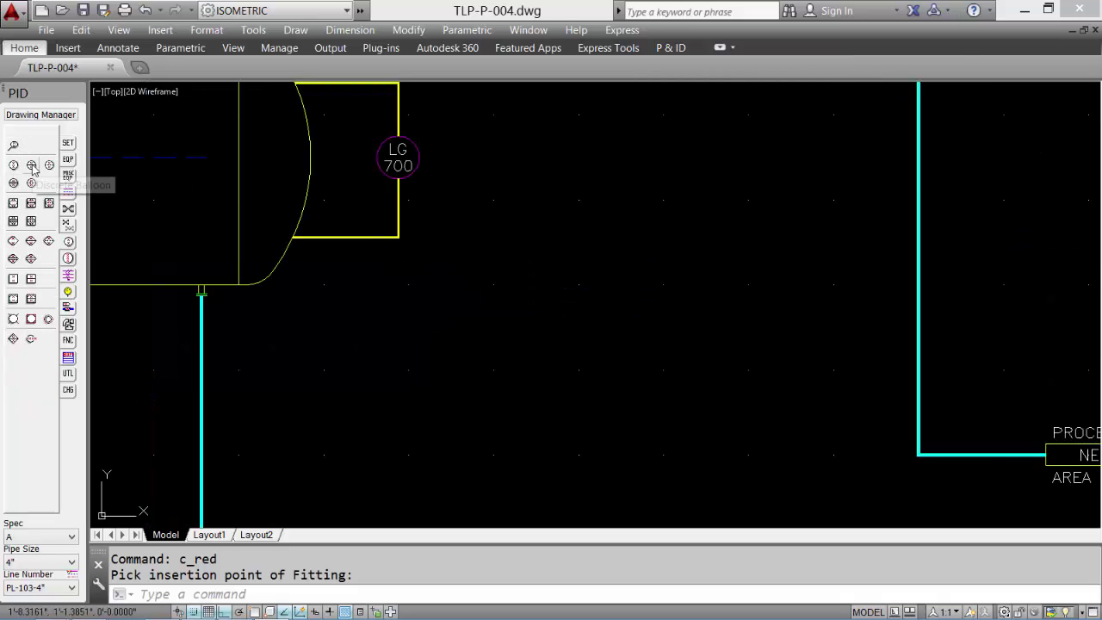
# Add a discrete instrument balloon reading LT over 700 directly beside the LG 700 balloon, on the side away from the separator.
pyautogui.click(13, 165)
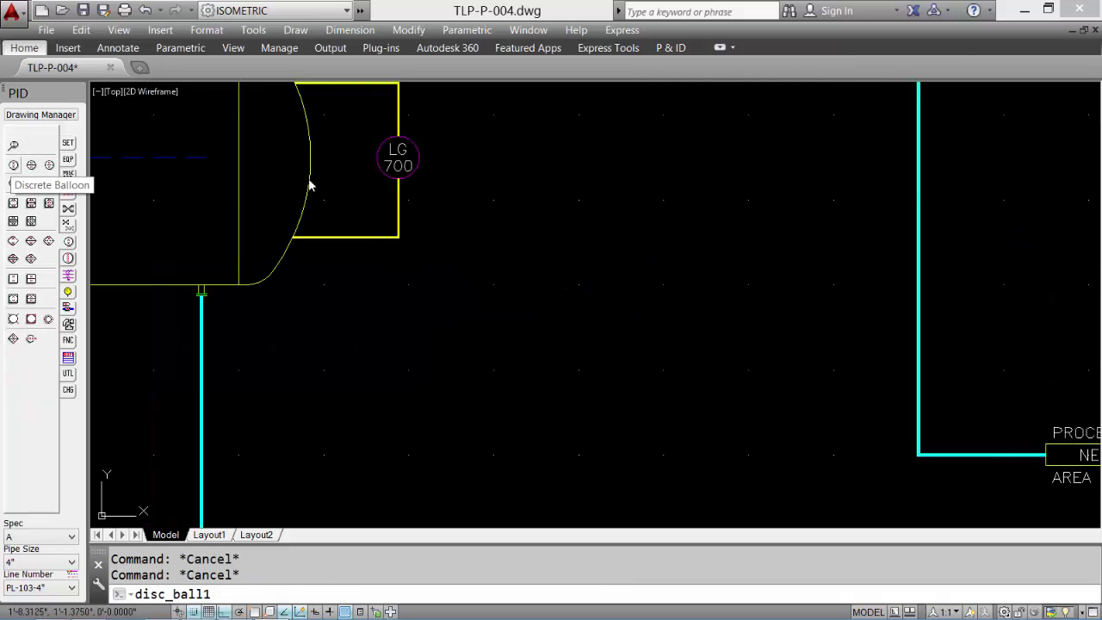
pyautogui.click(446, 158)
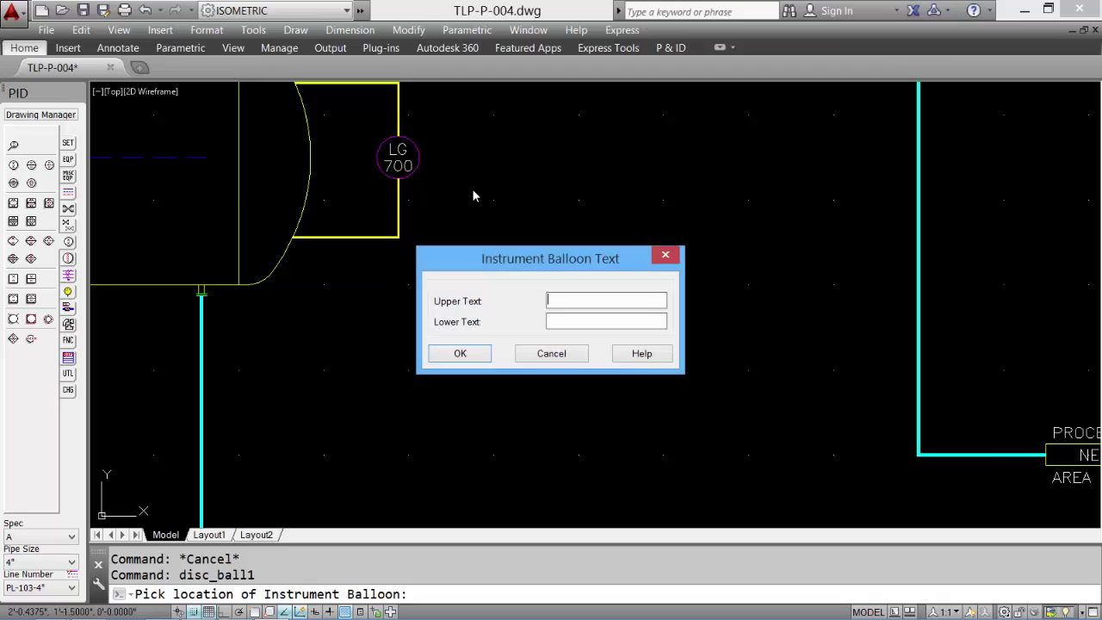
pyautogui.write('LT')
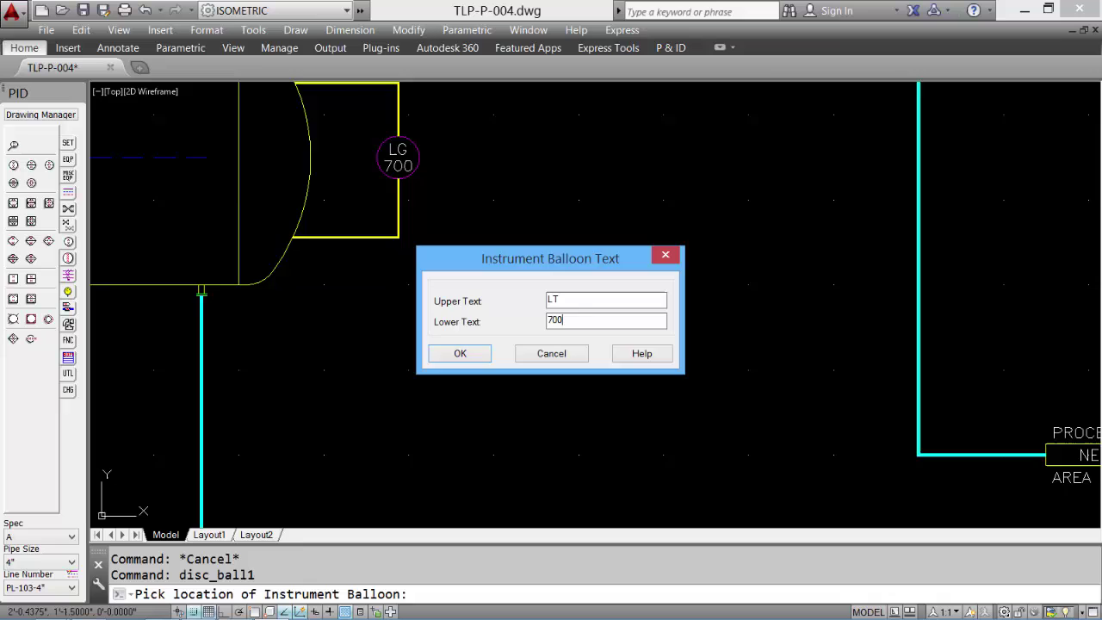
pyautogui.press('Return')
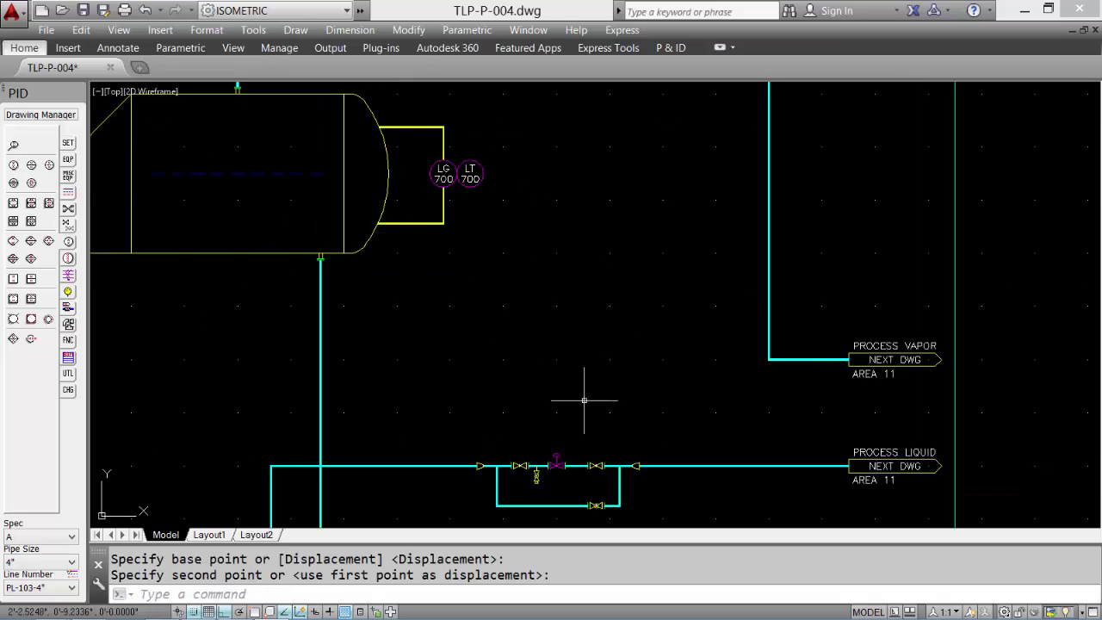
# Add a discrete balloon with a centre line reading LIC over 700, level with LT 700 above the control valve, and enclose it in a shared box.
pyautogui.click(32, 168)
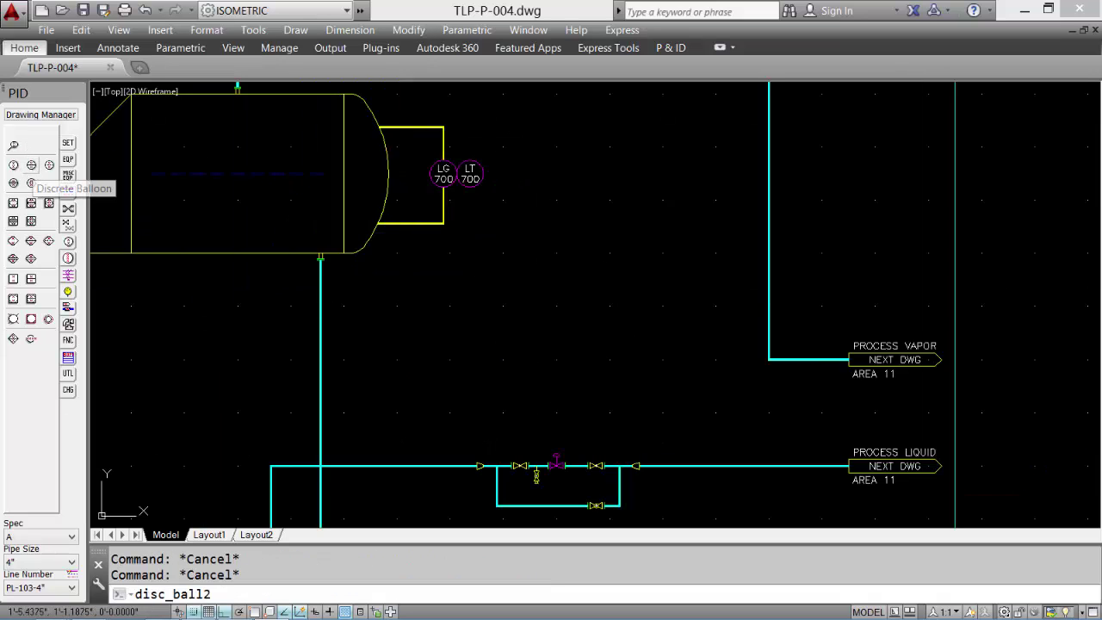
pyautogui.click(556, 175)
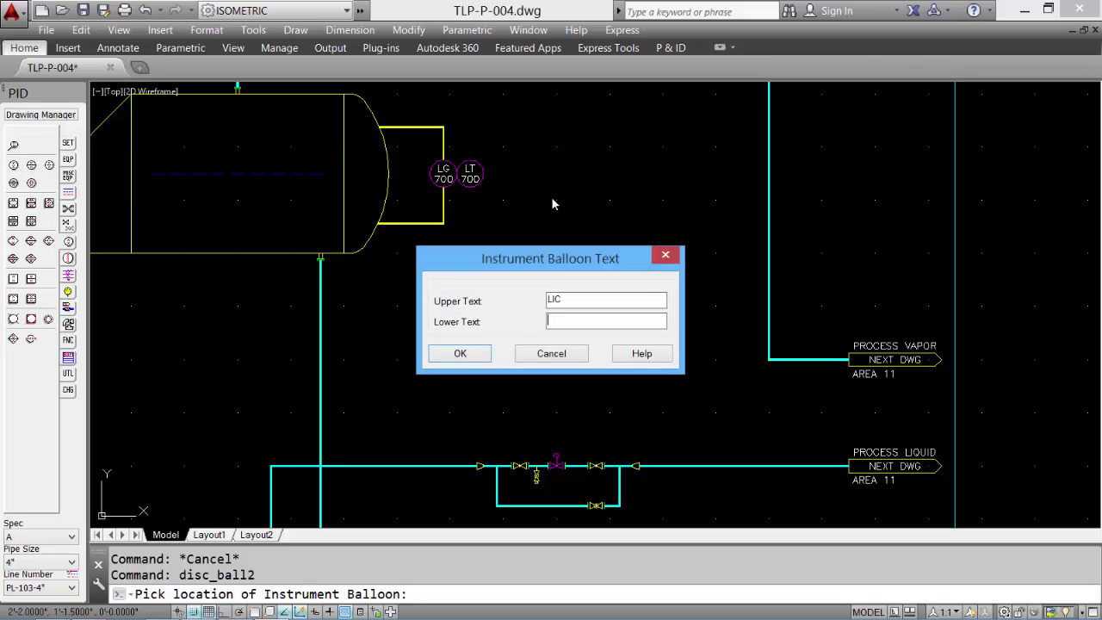
pyautogui.press('Return')
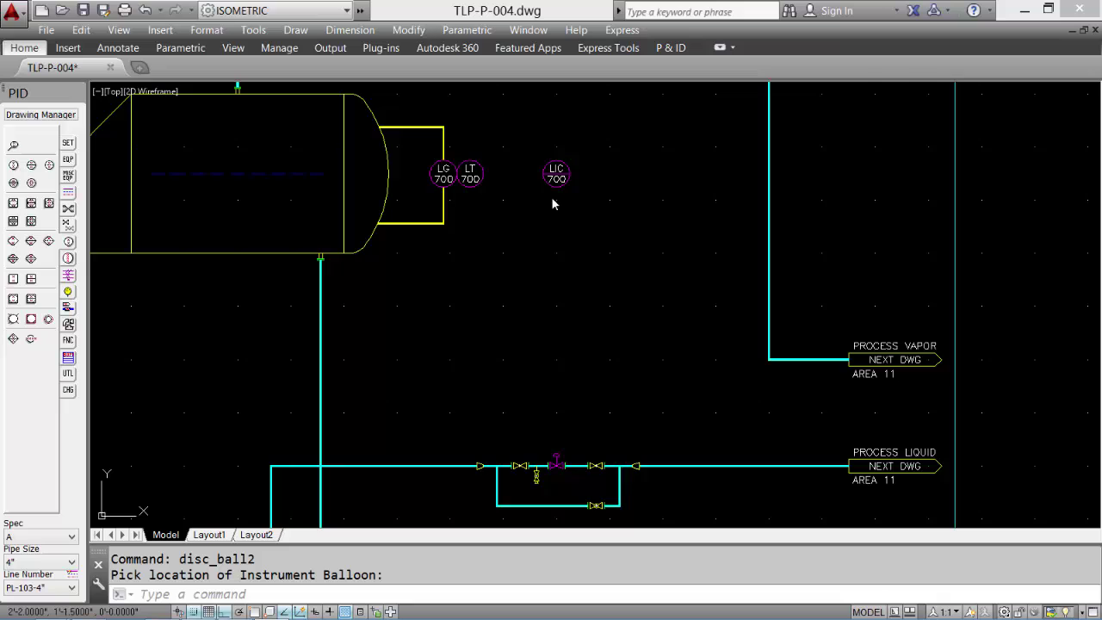
pyautogui.click(30, 319)
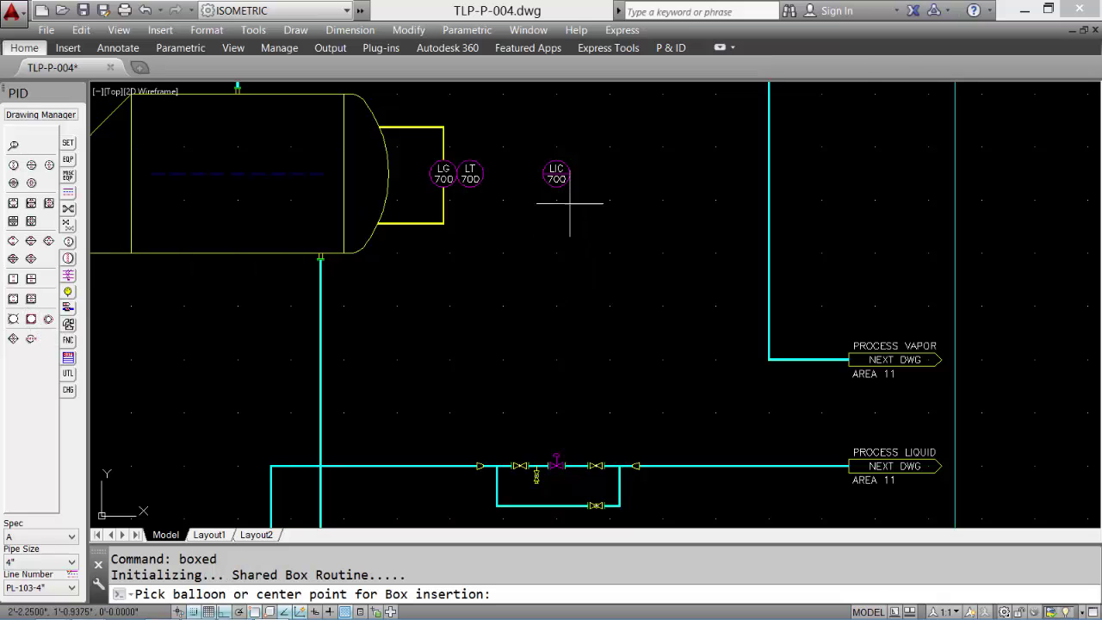
pyautogui.click(557, 172)
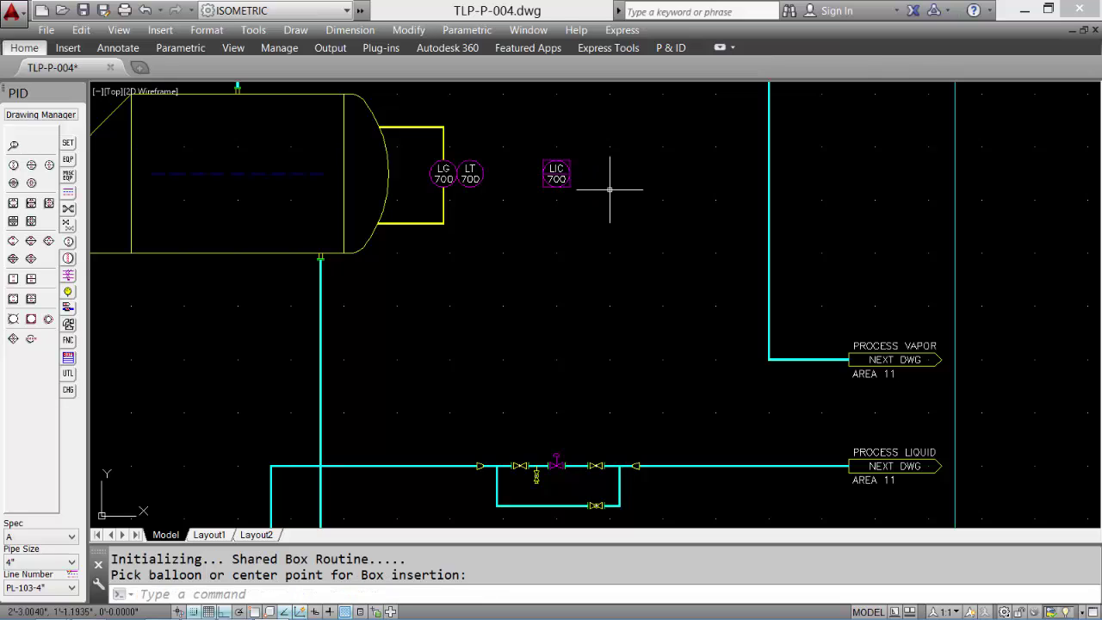
# Copy the boxed LIC 700 balloon 2.5" straight down toward the control valve.
pyautogui.write('c')
pyautogui.press('Return')
pyautogui.click(605, 217)
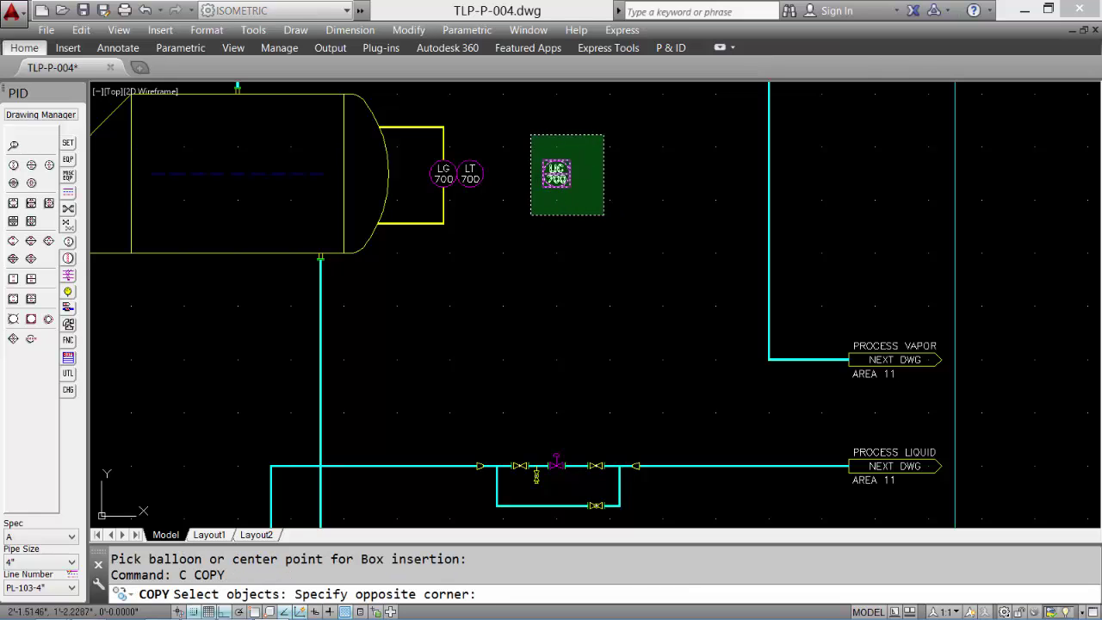
pyautogui.click(527, 131)
pyautogui.press('Return')
pyautogui.click(592, 169)
pyautogui.click(594, 303)
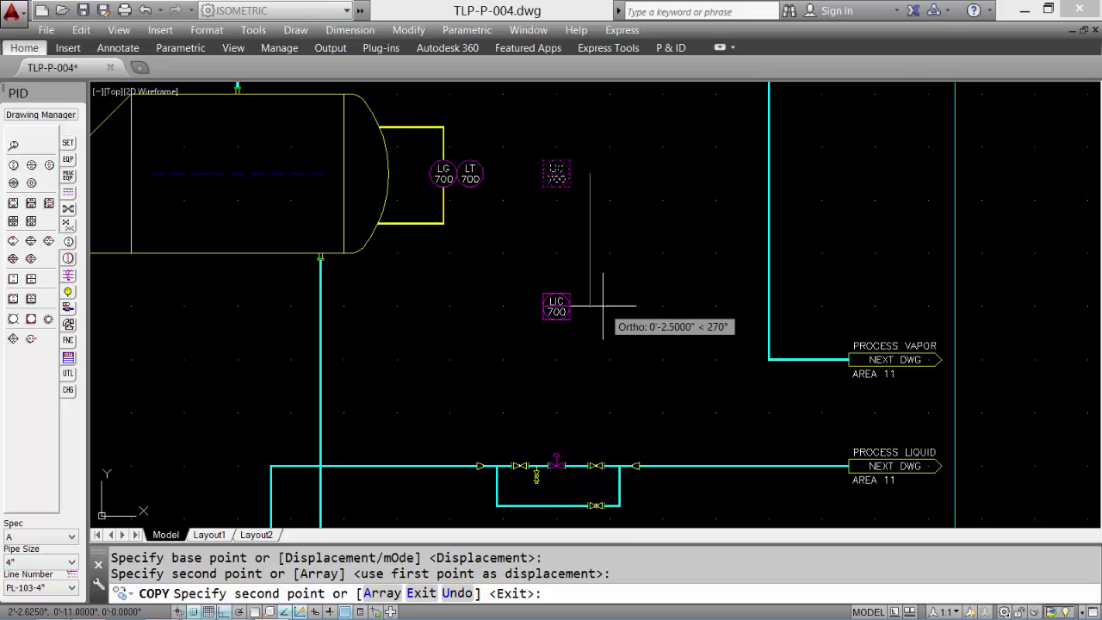
pyautogui.press('Return')
# Change the upper text of the copied balloon to LY.
pyautogui.doubleClick(556, 306)
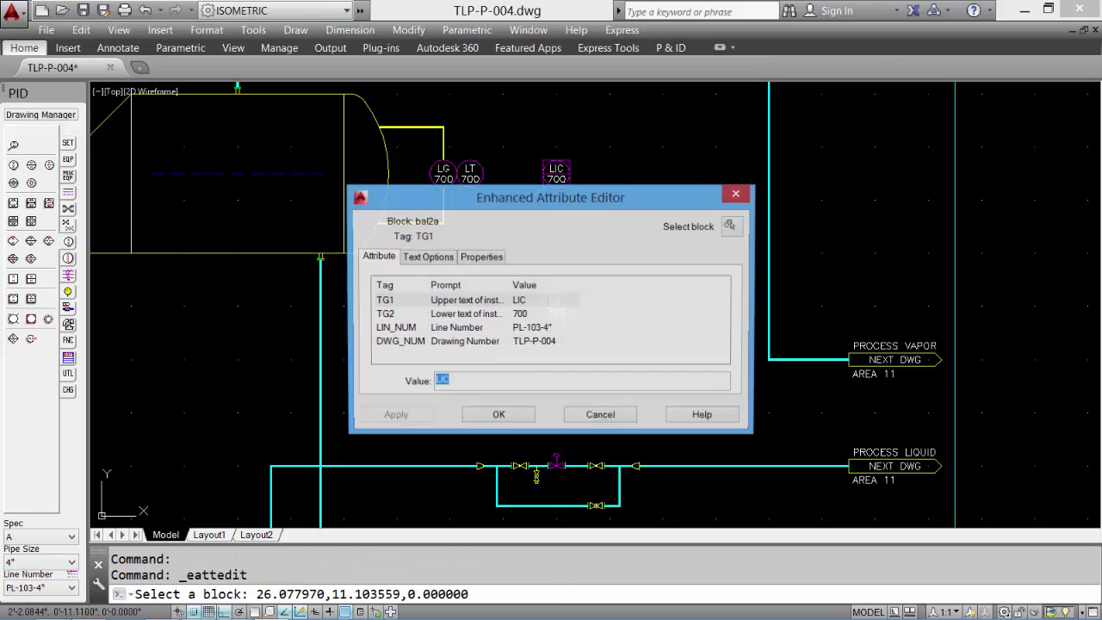
pyautogui.write('LY')
pyautogui.click(497, 416)
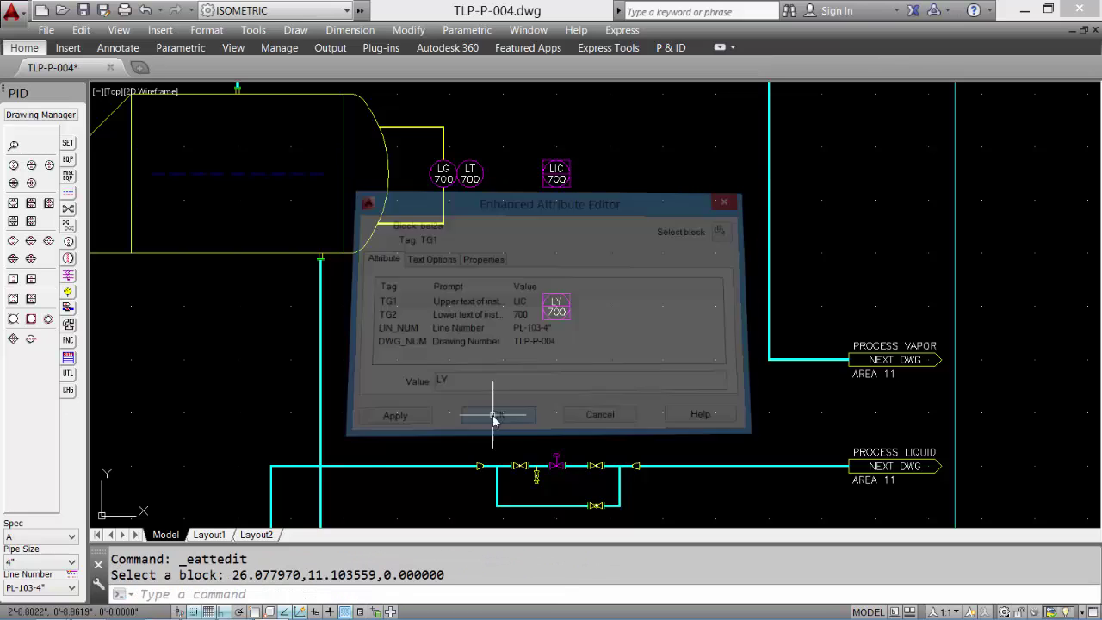
# Insert a function block with the logic symbol text I/P at the upper right corner of the LY 700 box.
pyautogui.click(68, 340)
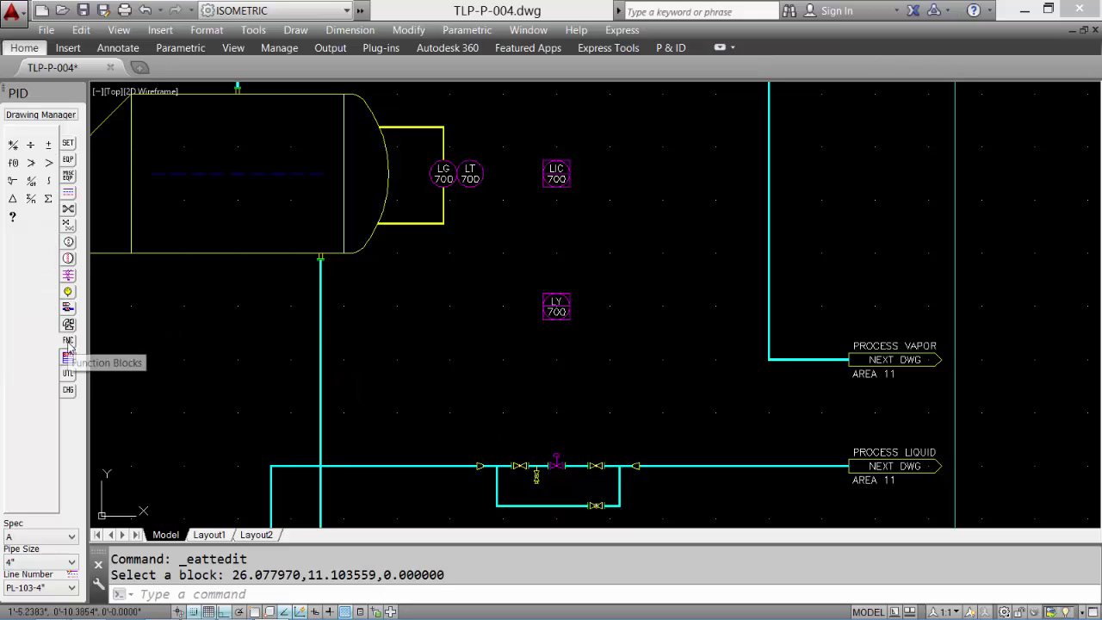
pyautogui.click(12, 221)
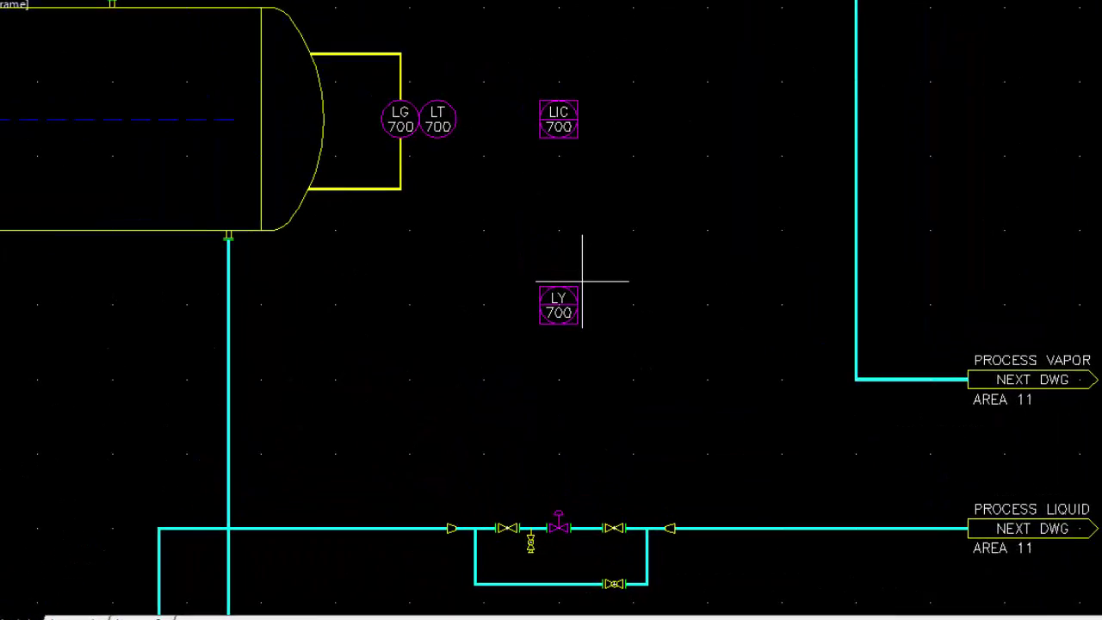
pyautogui.click(583, 279)
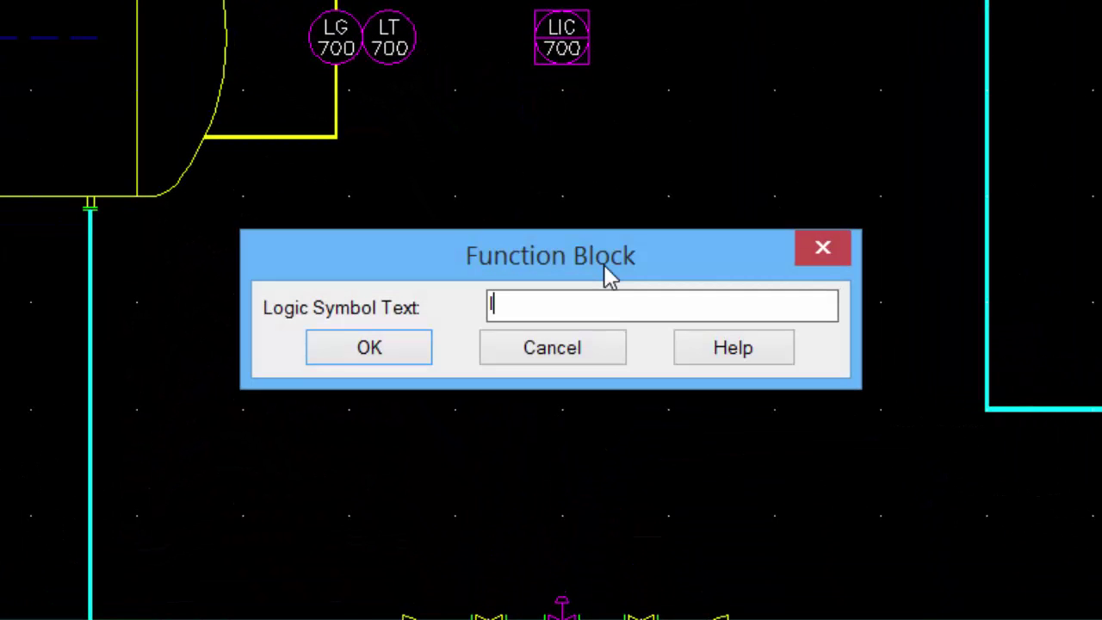
pyautogui.write('I/P')
pyautogui.press('Return')
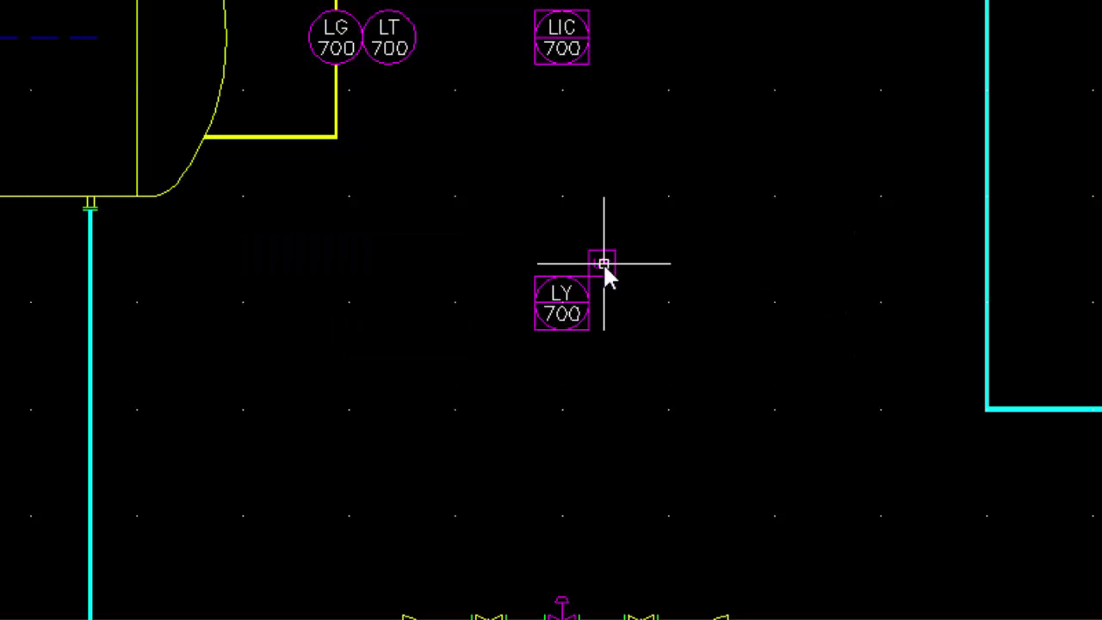
pyautogui.click(602, 262)
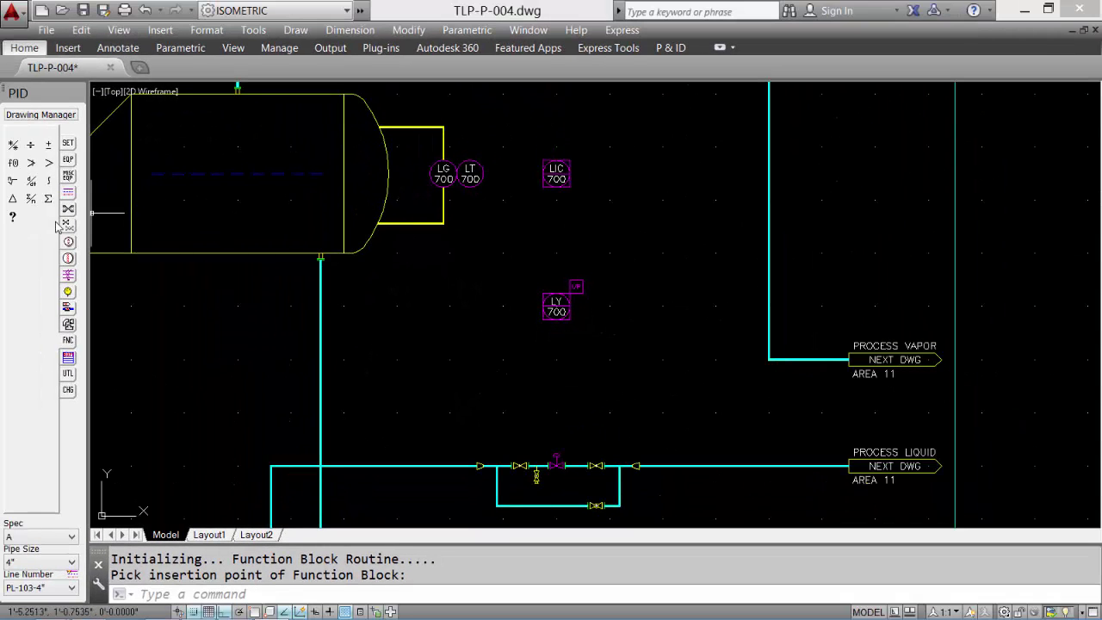
# Add a balloon with leader reading LV over 700, pointing to the control valve and placed diagonally above its downstream side.
pyautogui.click(67, 242)
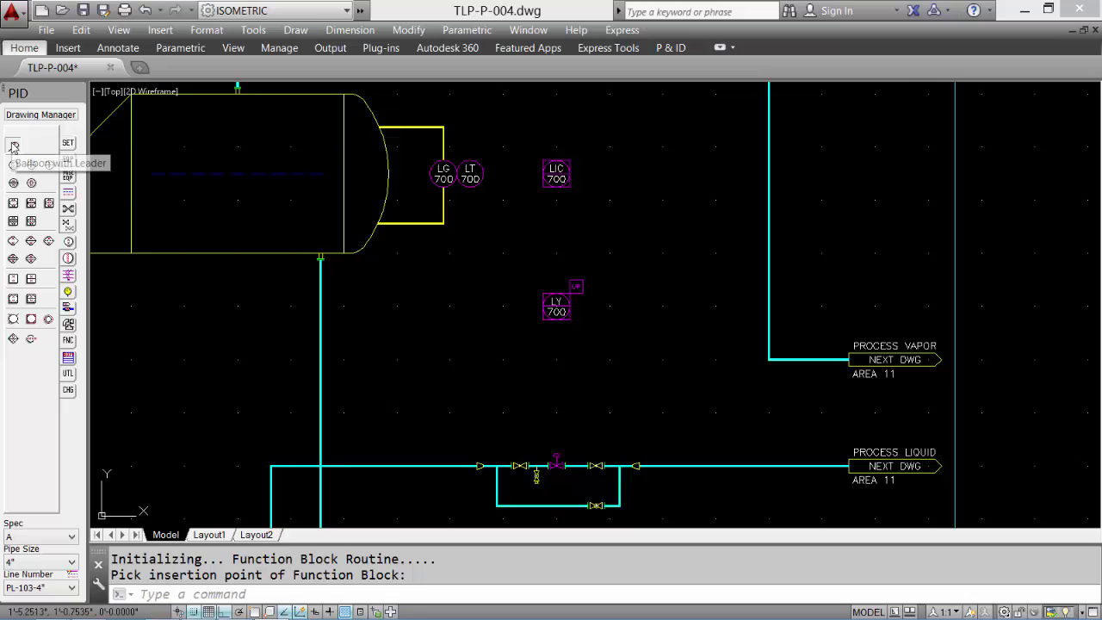
pyautogui.click(13, 145)
pyautogui.scroll(5, 567, 458)
pyautogui.click(535, 472)
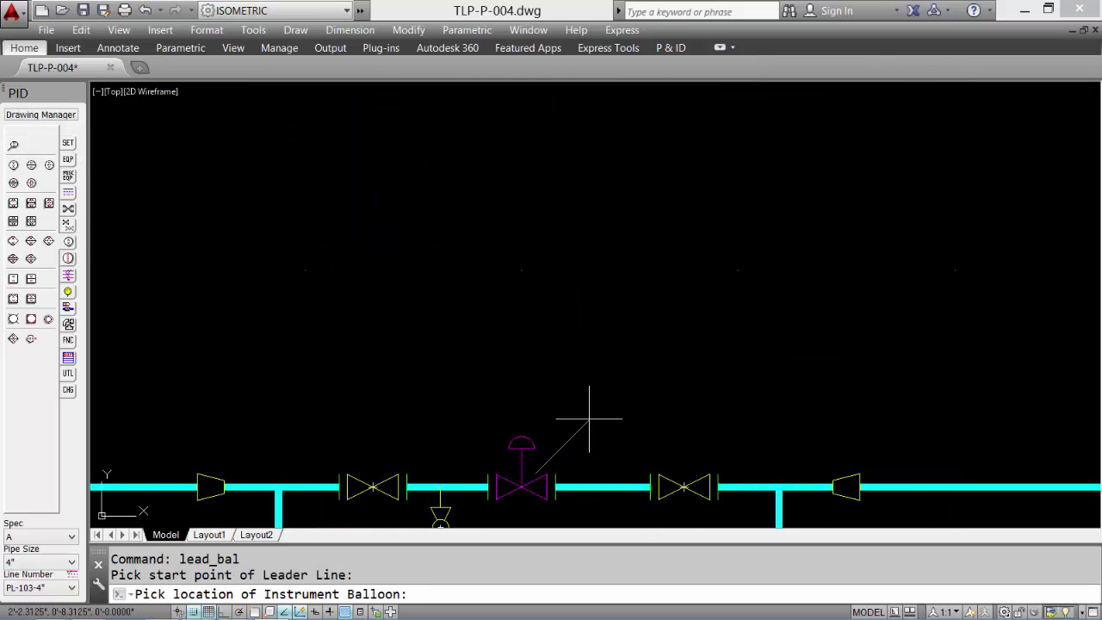
pyautogui.click(617, 377)
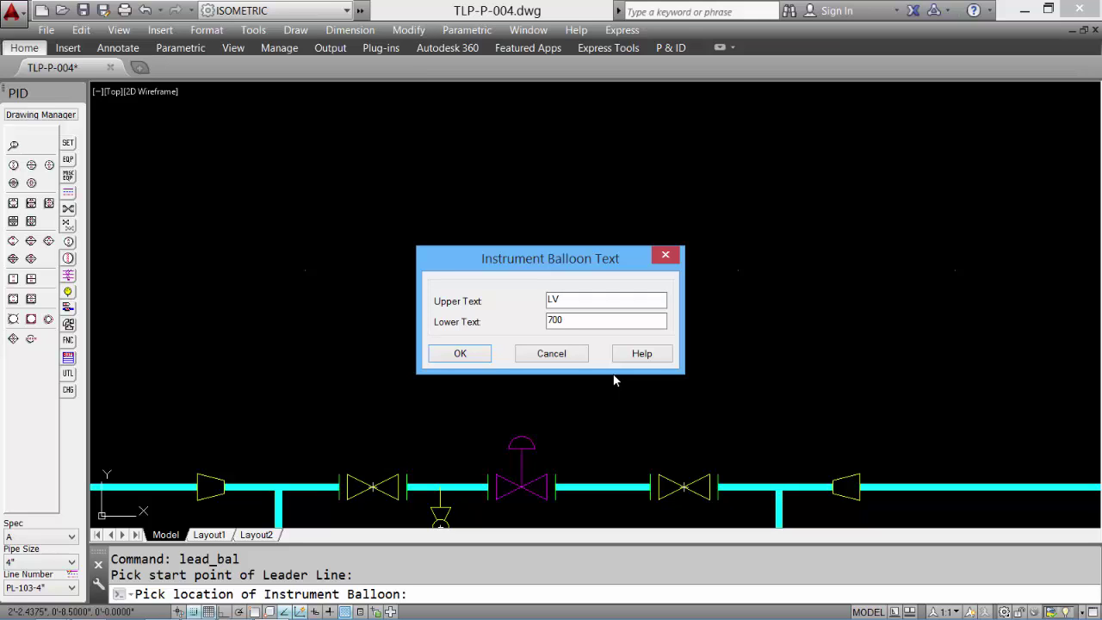
pyautogui.press('Return')
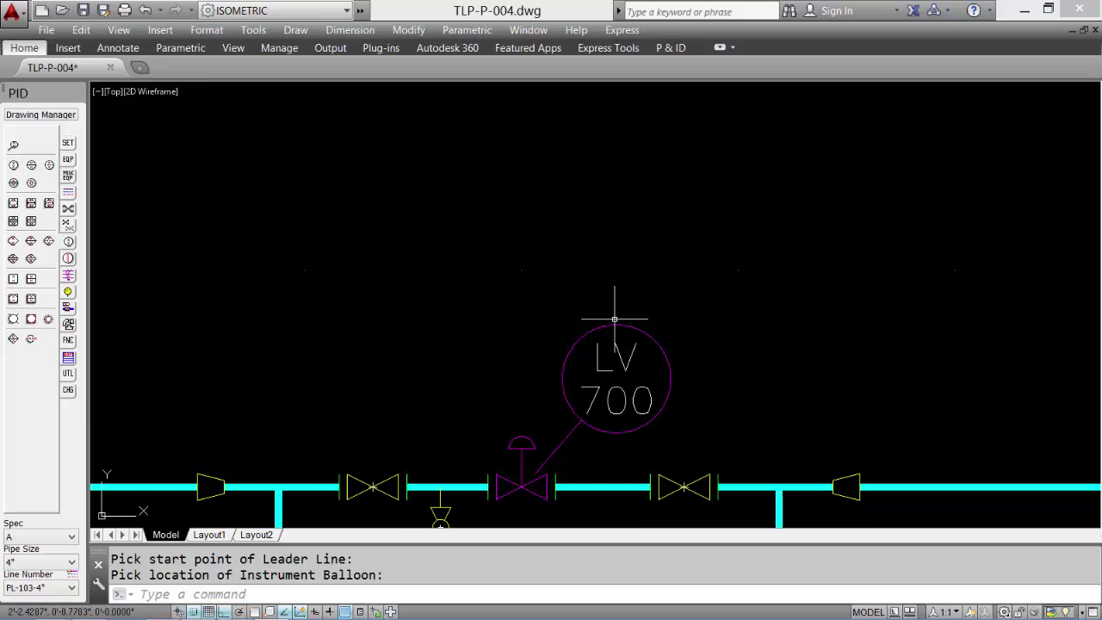
# Draw a horizontal hidden signal line from the LT 700 balloon to the near edge of the LIC 700 box.
pyautogui.scroll(-5, 611, 321)
pyautogui.moveTo(593, 212); pyautogui.dragTo(583, 305, button='middle')
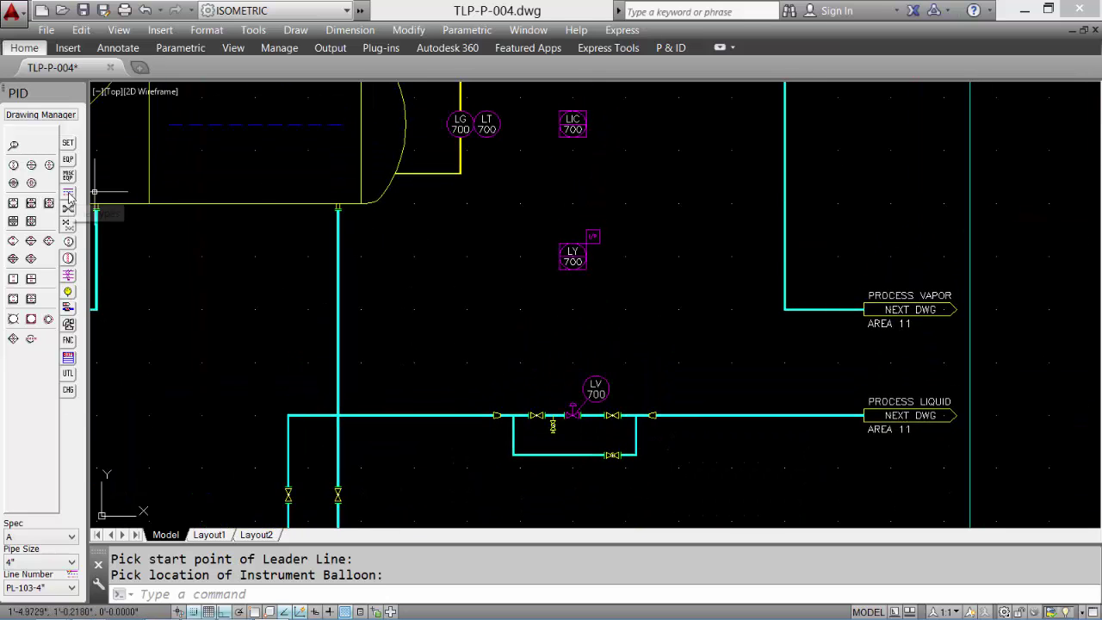
pyautogui.click(69, 194)
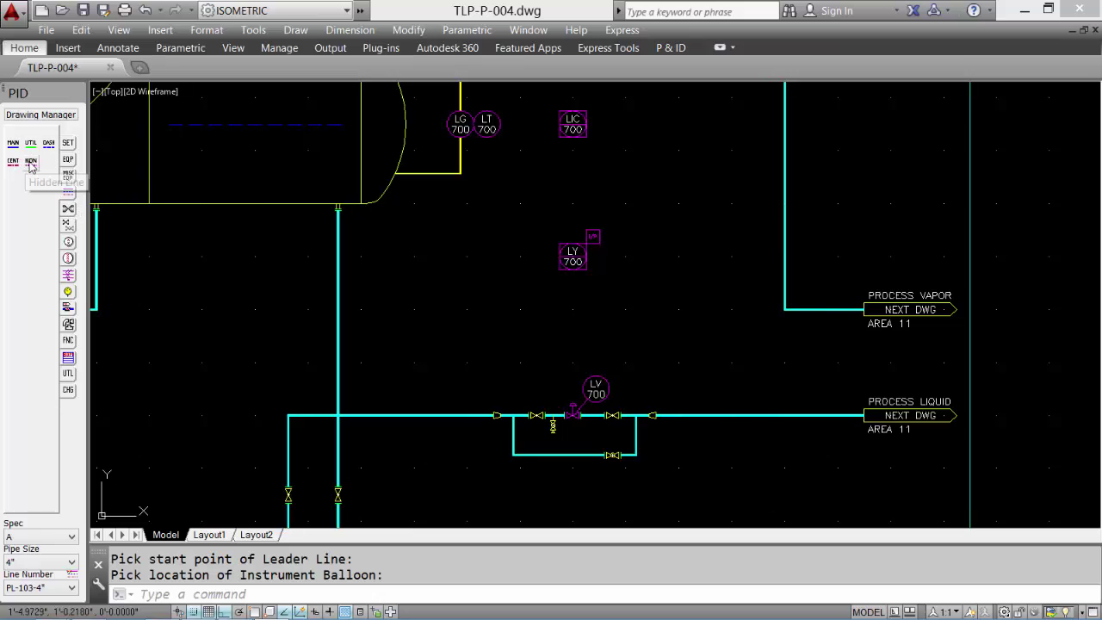
pyautogui.click(29, 162)
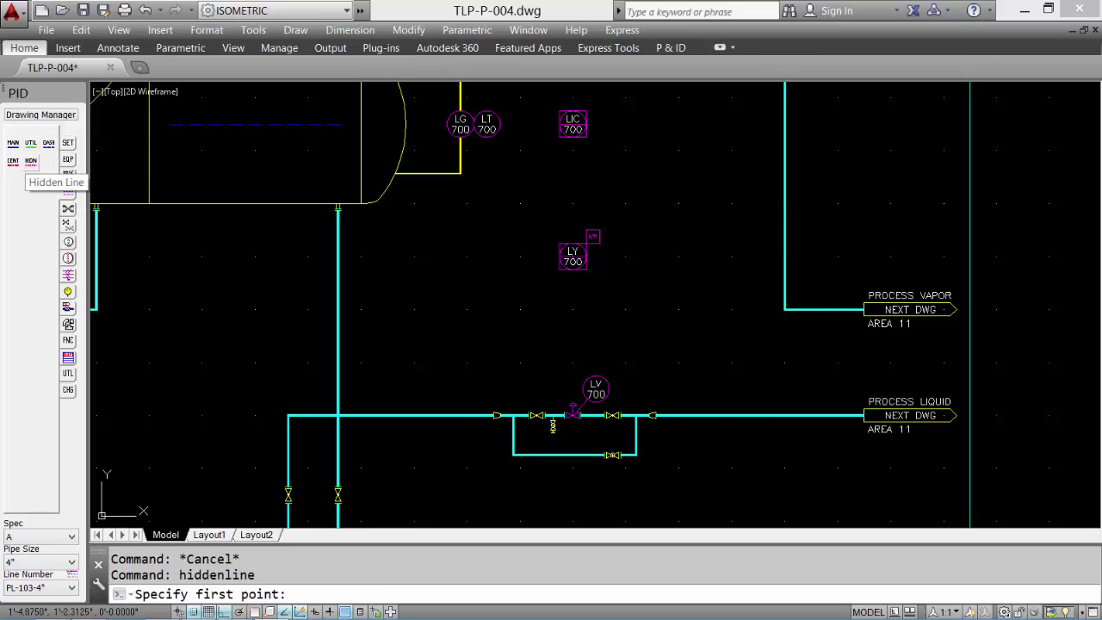
pyautogui.click(500, 125)
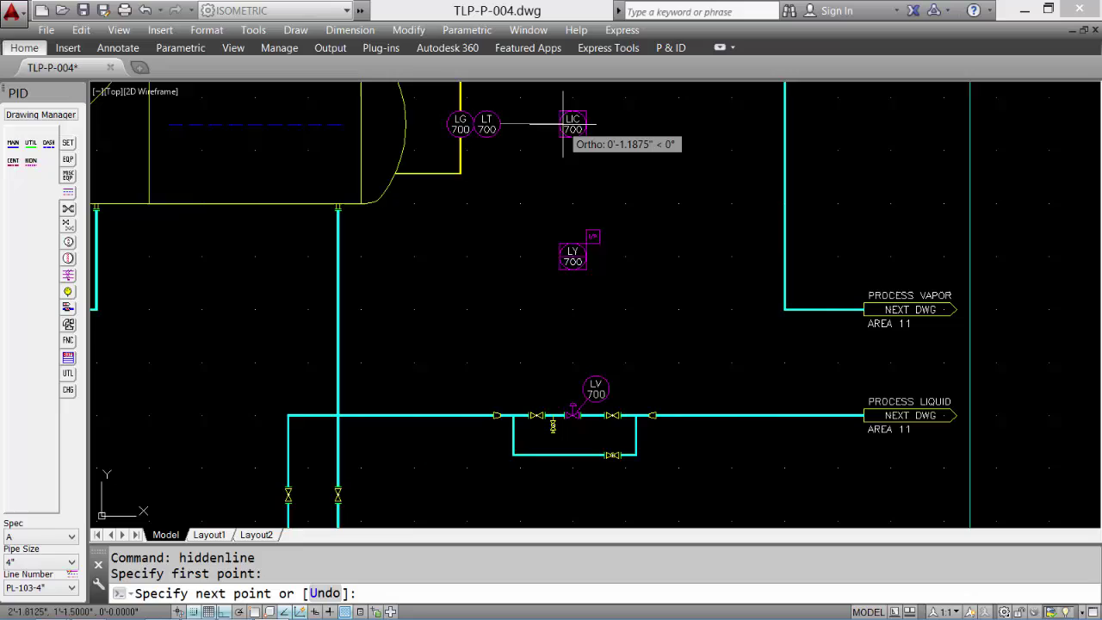
pyautogui.click(560, 125)
pyautogui.press('Return')
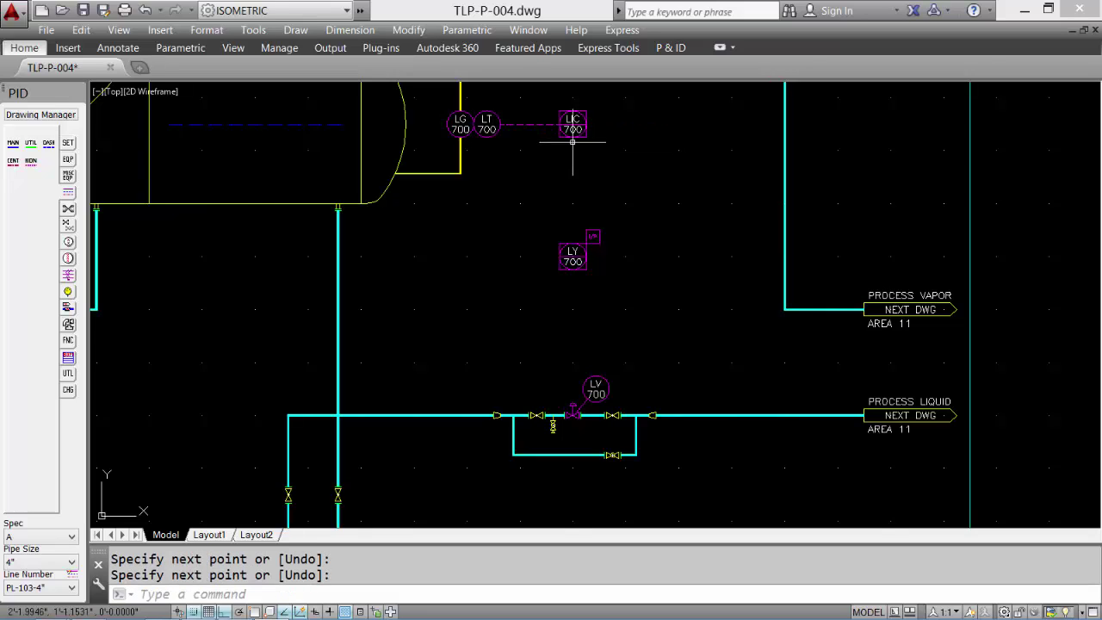
# Draw a vertical hidden signal line from the bottom of the LIC 700 box down to the LY 700 box.
pyautogui.press('Return')
pyautogui.click(572, 136)
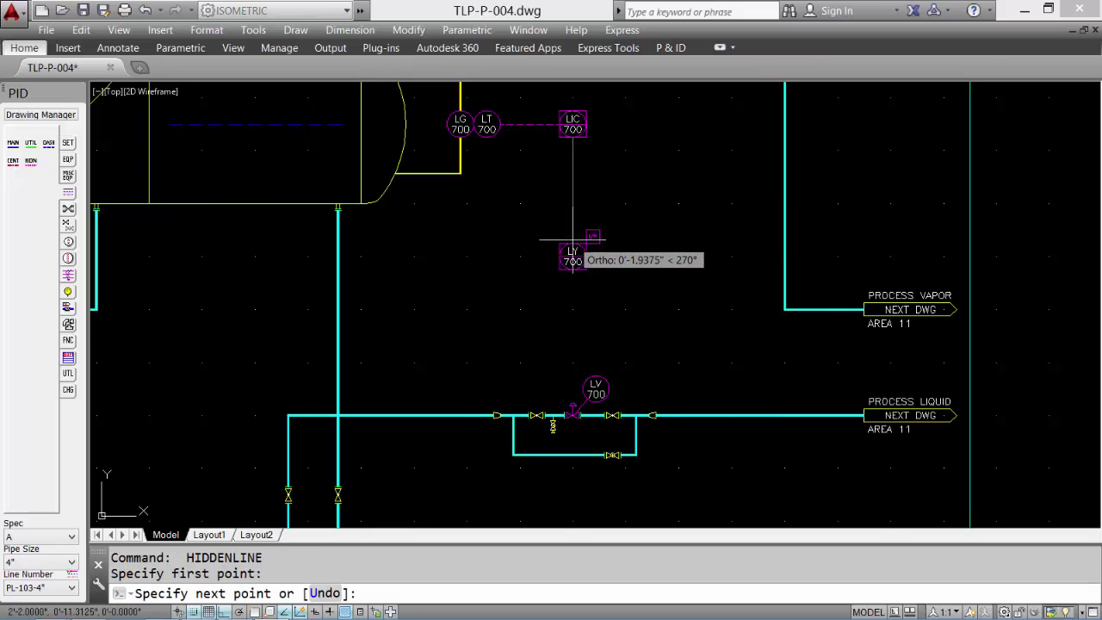
pyautogui.click(572, 244)
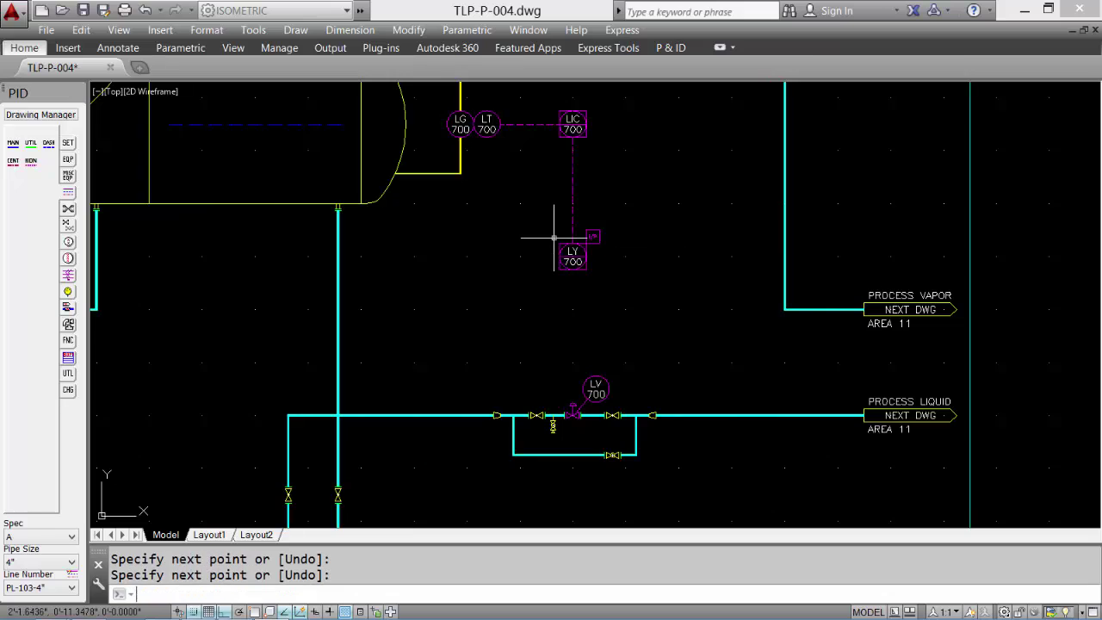
pyautogui.press('Return')
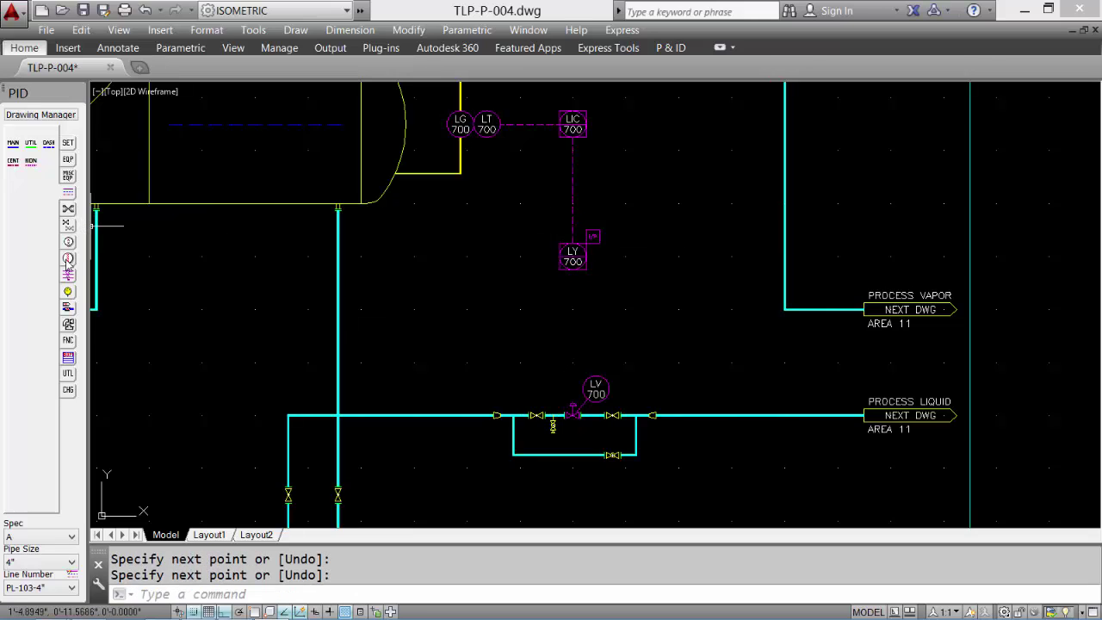
# Draw a pneumatic instrument line from the bottom of the LY 700 box straight down to the control valve actuator.
pyautogui.moveTo(68, 277)
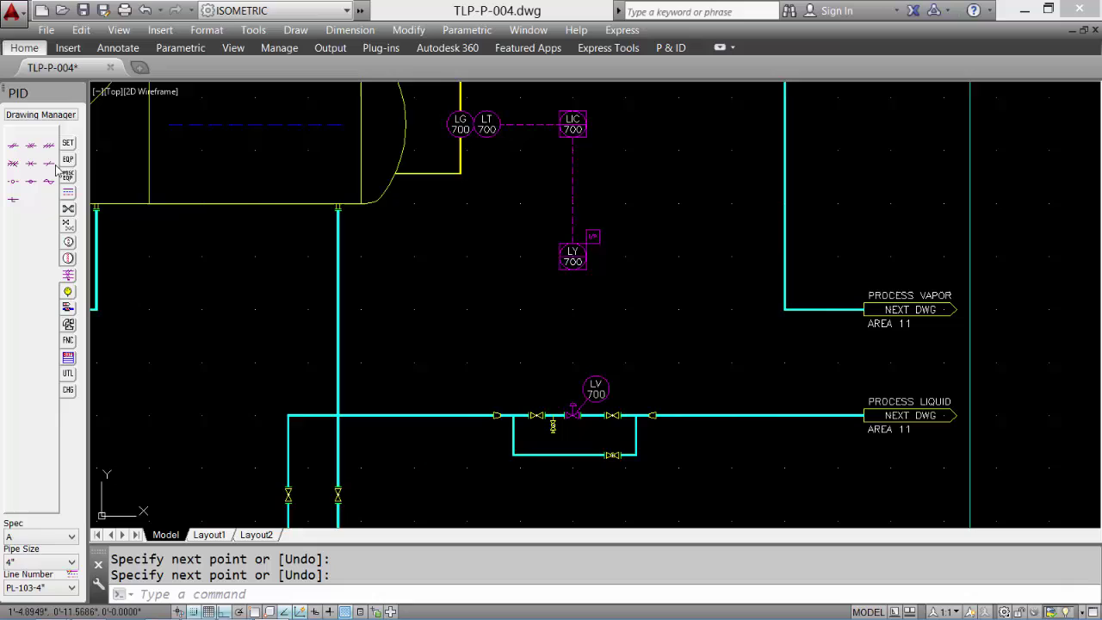
pyautogui.click(14, 148)
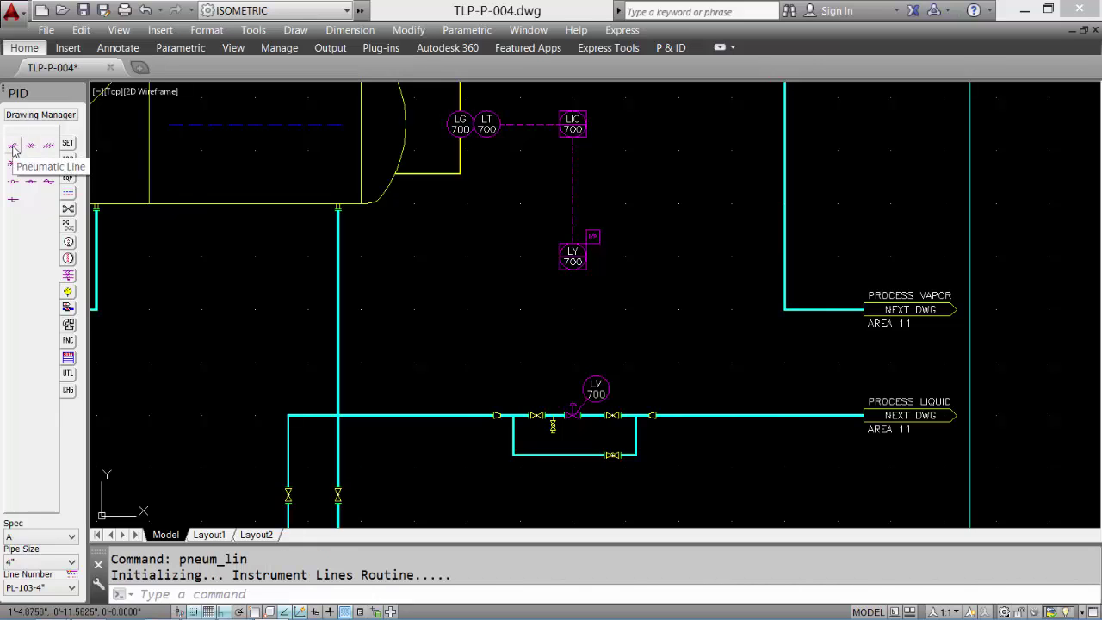
pyautogui.click(573, 270)
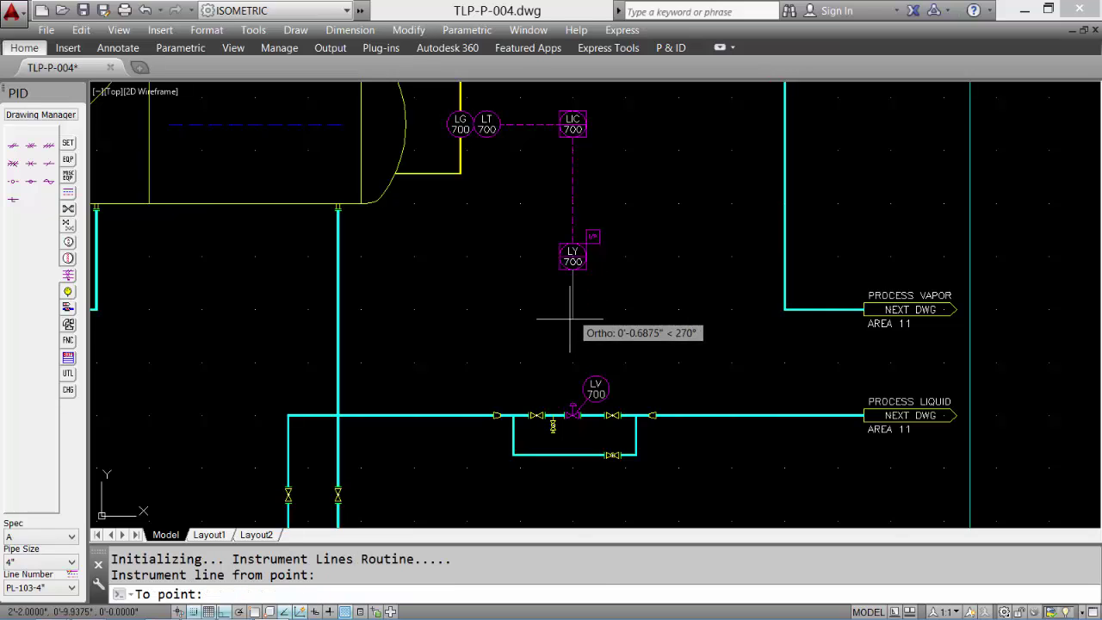
pyautogui.click(572, 400)
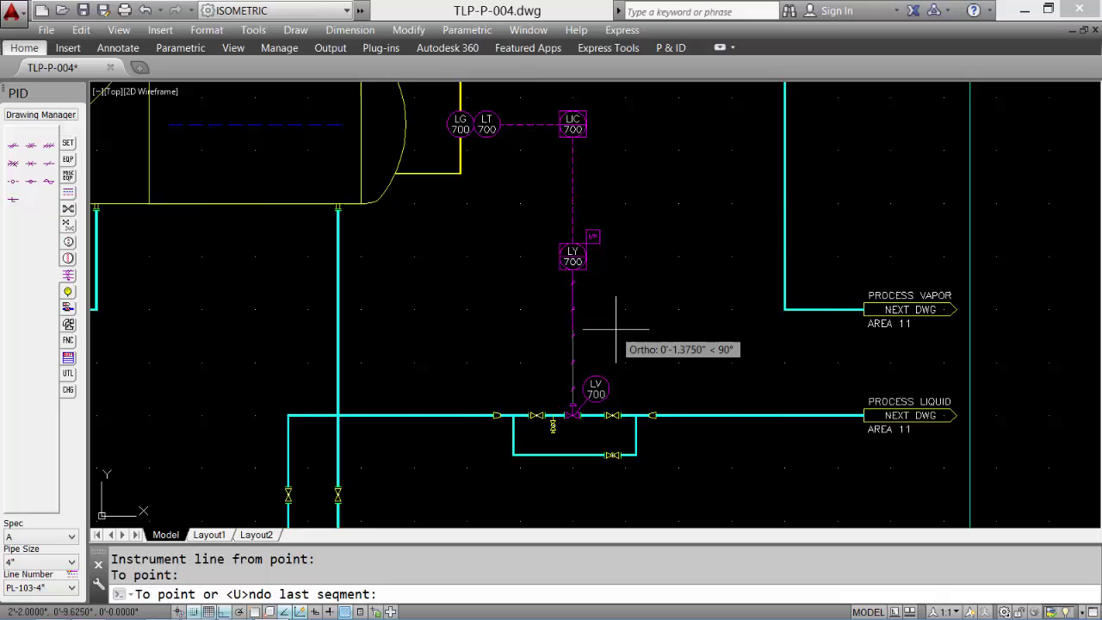
pyautogui.press('Return')
pyautogui.scroll(4, 613, 329)
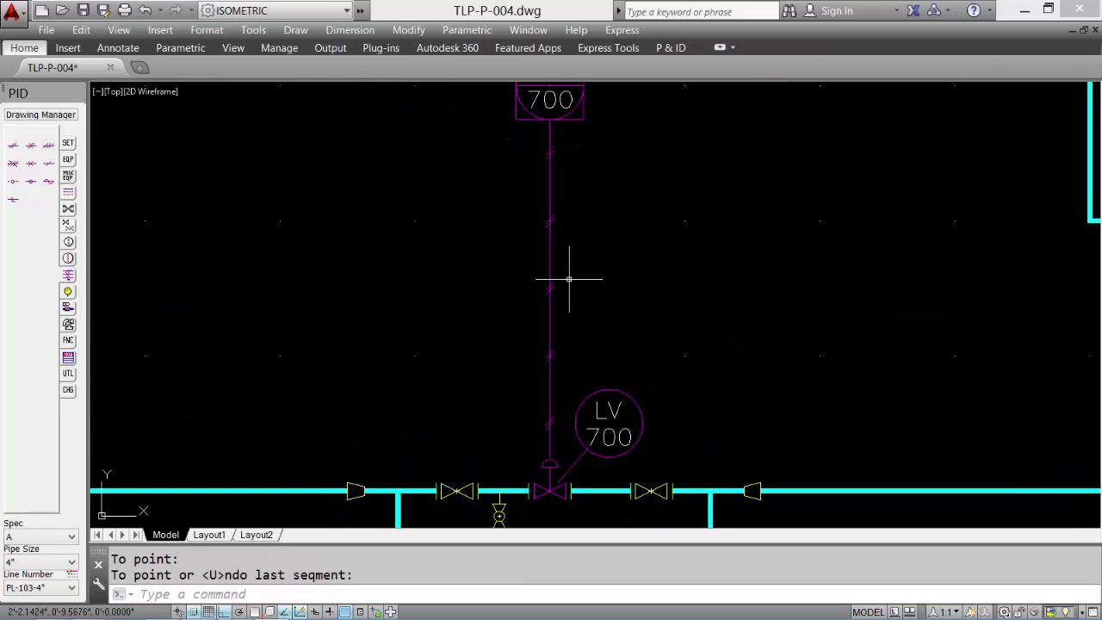
# Place an underlined equipment tag reading T-105 inside the upper part of the vertical vessel.
pyautogui.middleClick(404, 181)
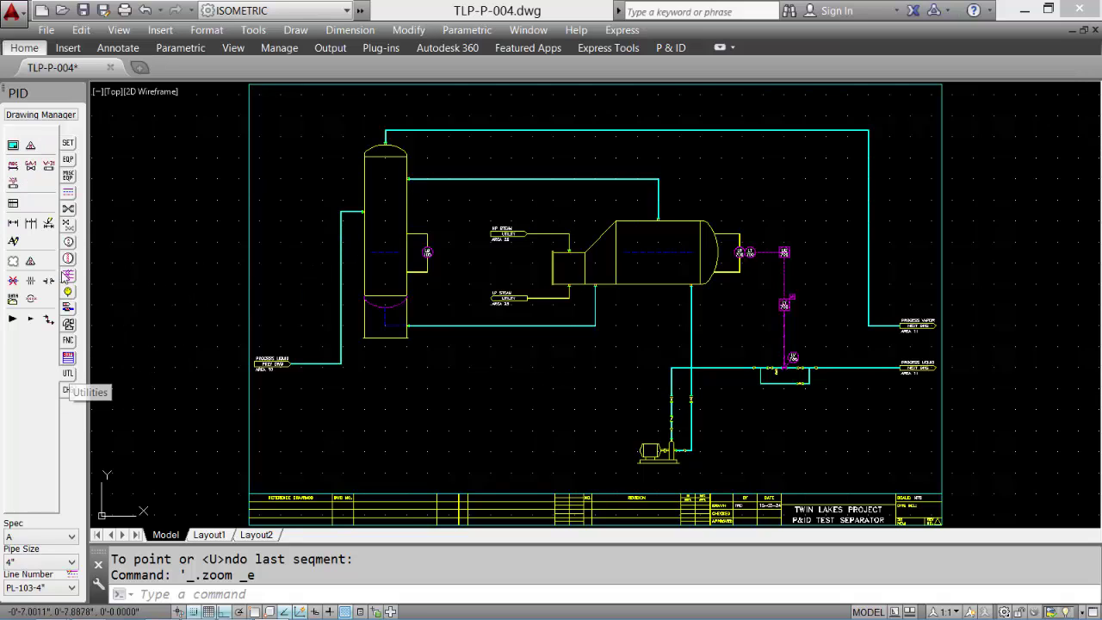
pyautogui.click(68, 373)
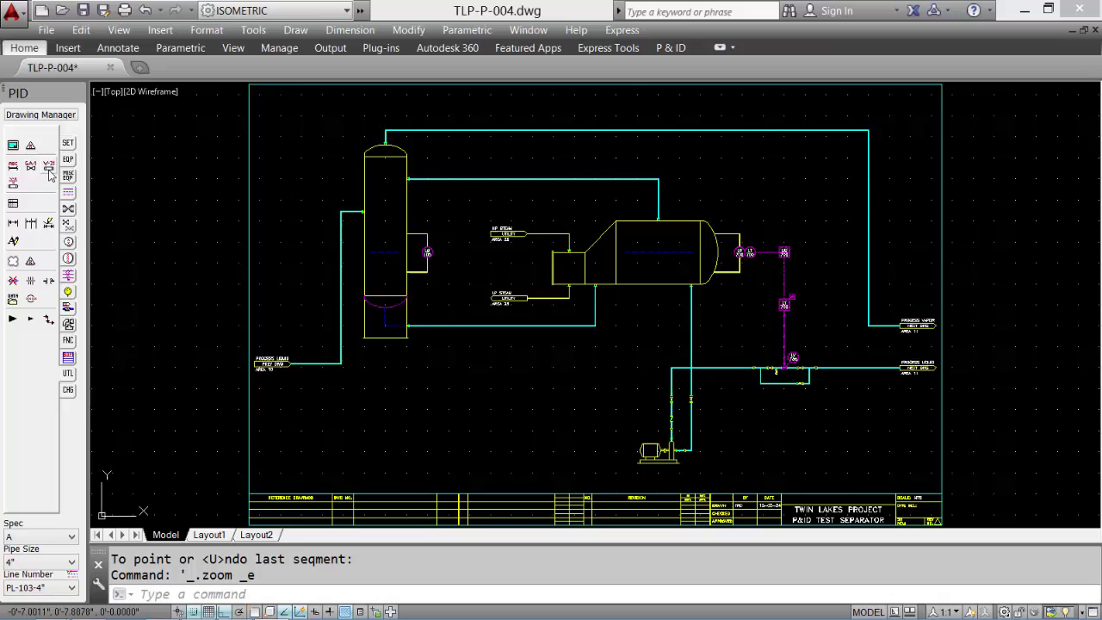
pyautogui.click(50, 172)
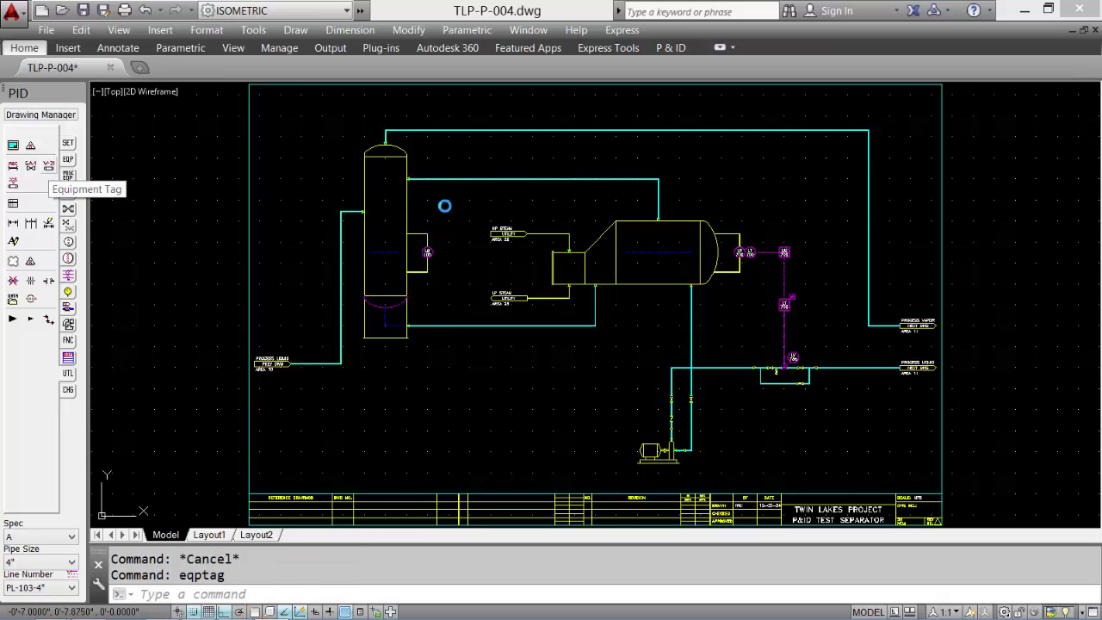
pyautogui.scroll(2, 392, 172)
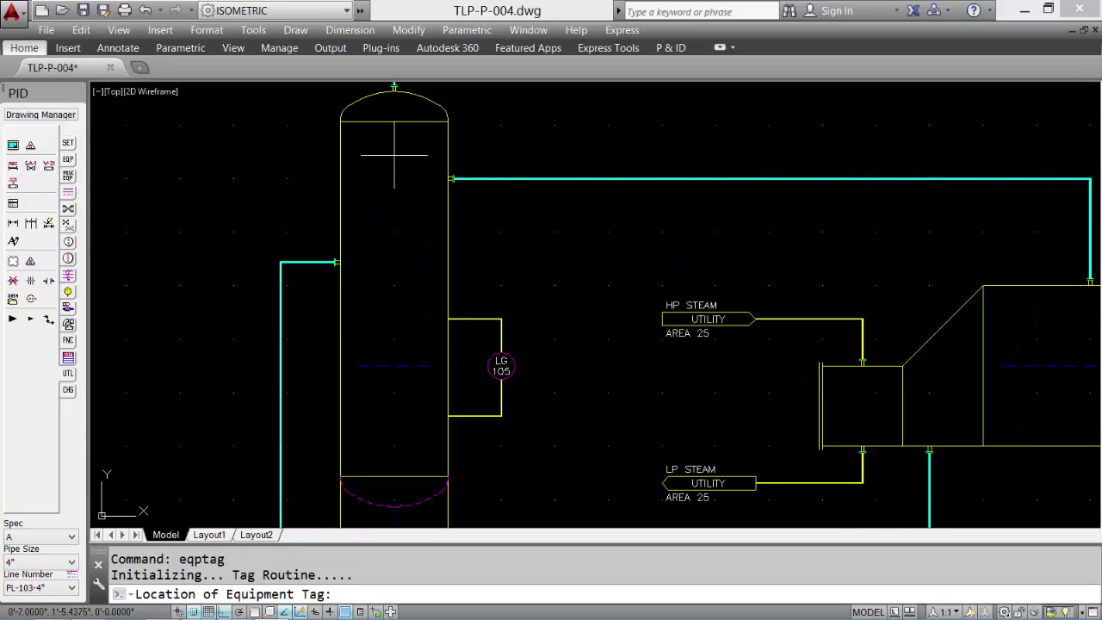
pyautogui.click(394, 155)
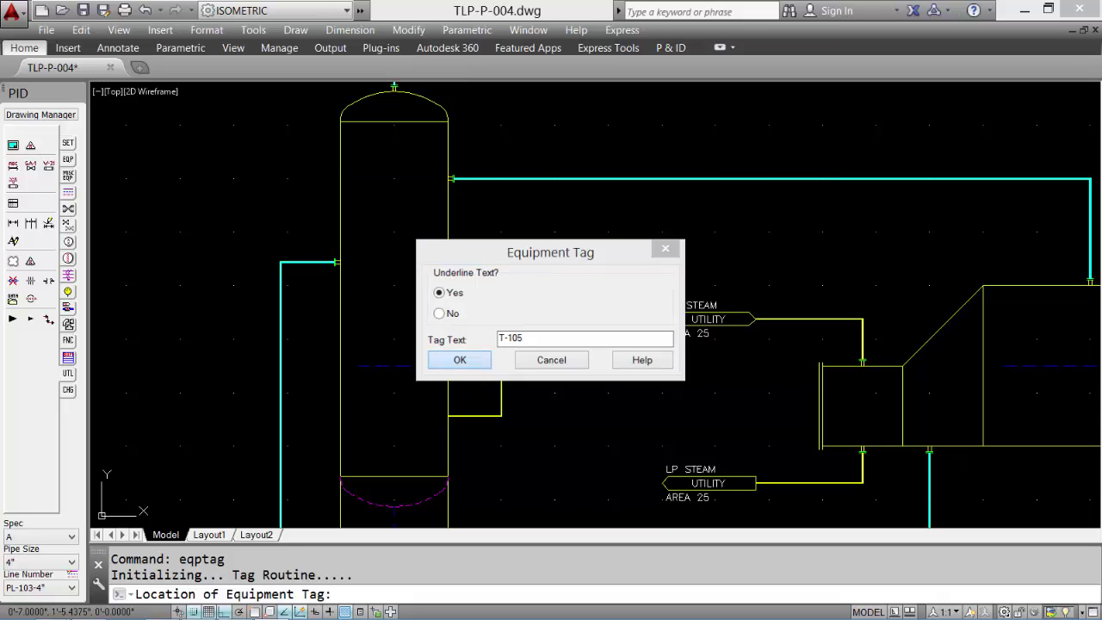
pyautogui.click(477, 362)
# Insert an equipment description block above the vertical vessel: T-105, TEST SEPARATOR, VERTICAL VESSEL, 36" O.D. x 12'-0" S-S, with number and name underlined.
pyautogui.moveTo(412, 228); pyautogui.dragTo(419, 433, button='middle')
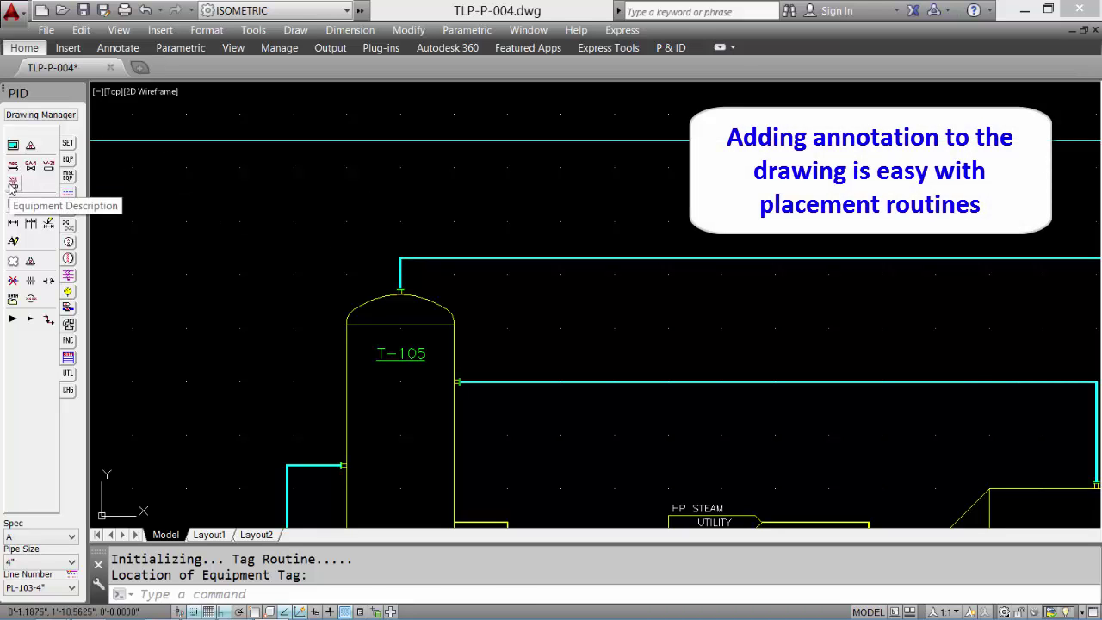
pyautogui.click(12, 184)
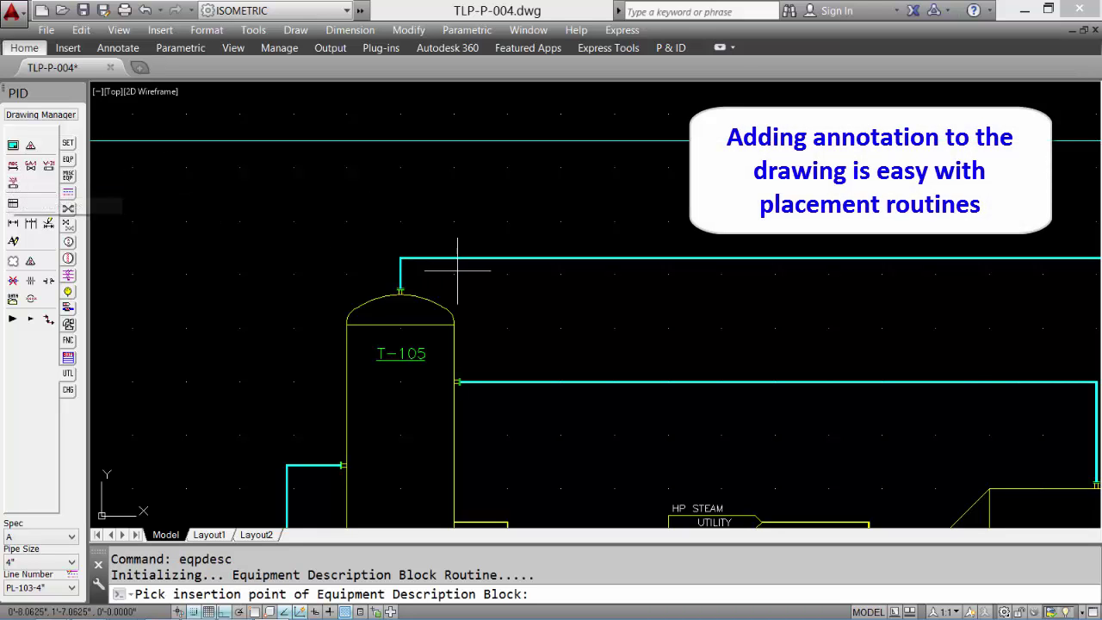
pyautogui.click(400, 160)
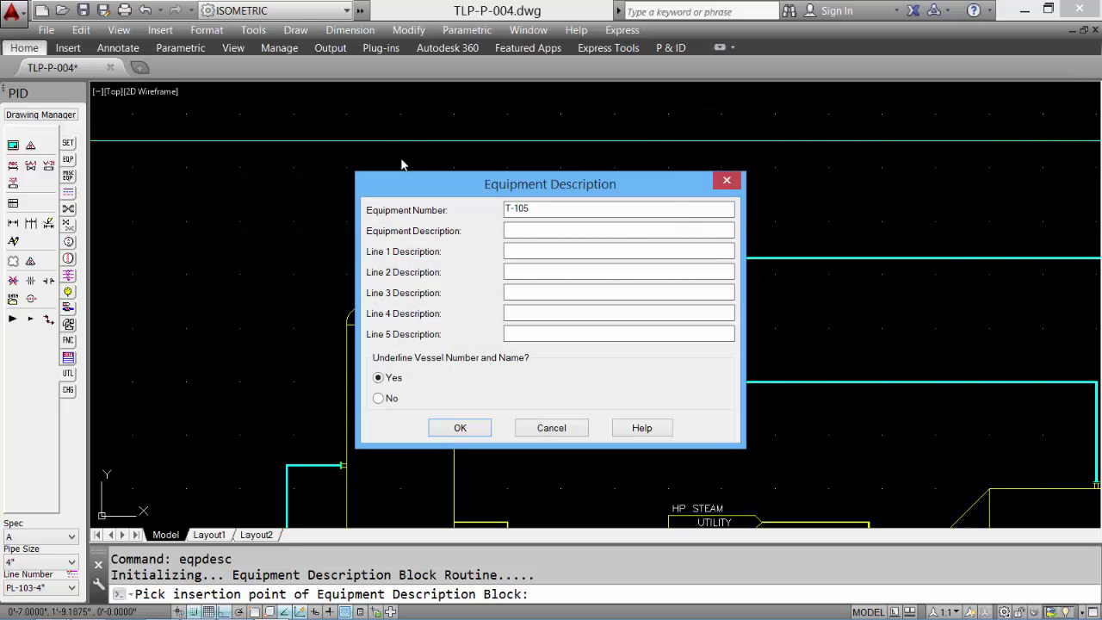
pyautogui.write('TEST SEPARATOR')
pyautogui.press('Tab')
pyautogui.write('VERTICAL VESSEL')
pyautogui.press('Tab')
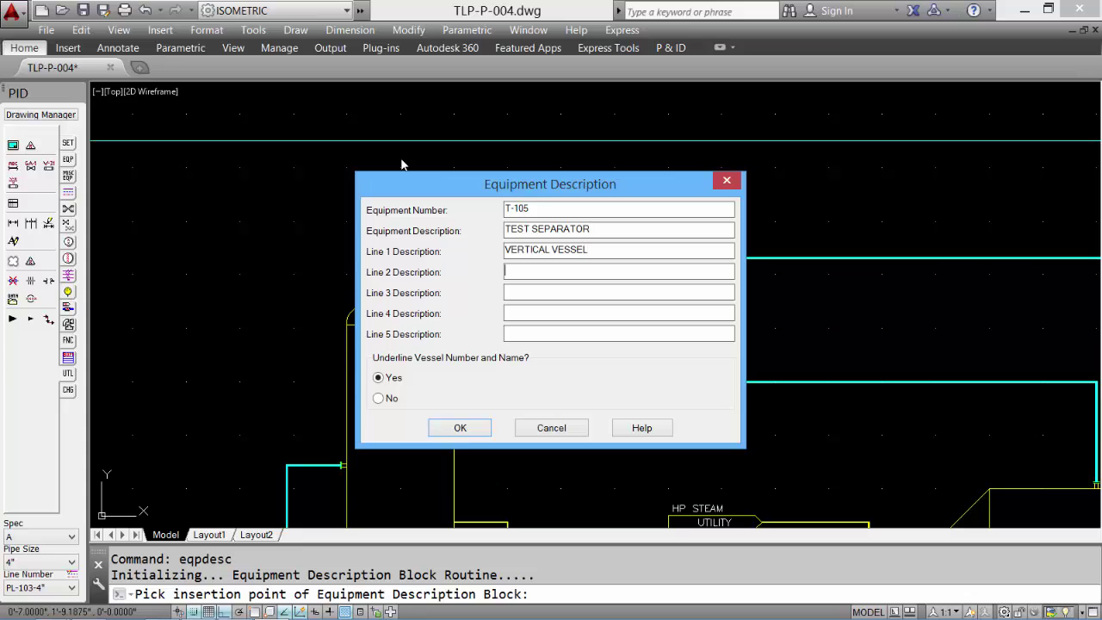
pyautogui.write('36" O.D. x 12\'-0" S-S')
pyautogui.click(460, 428)
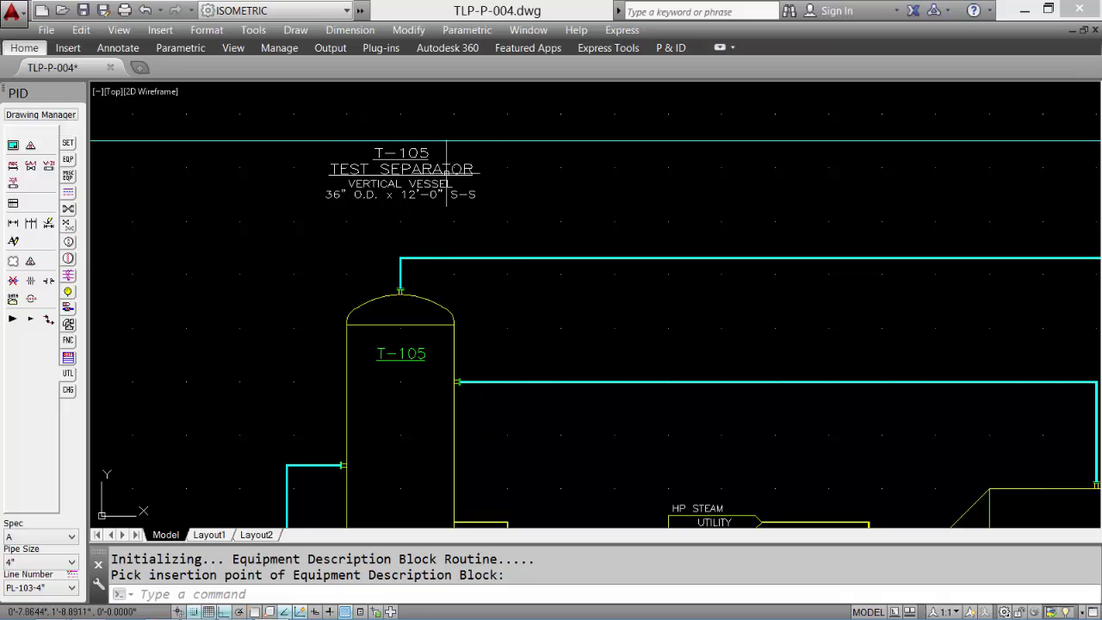
# Examine the equipment descriptions and tags, the E-700 reboiler, and the P-200 A and P-200 B pump piping.
pyautogui.scroll(-5, 492, 312)
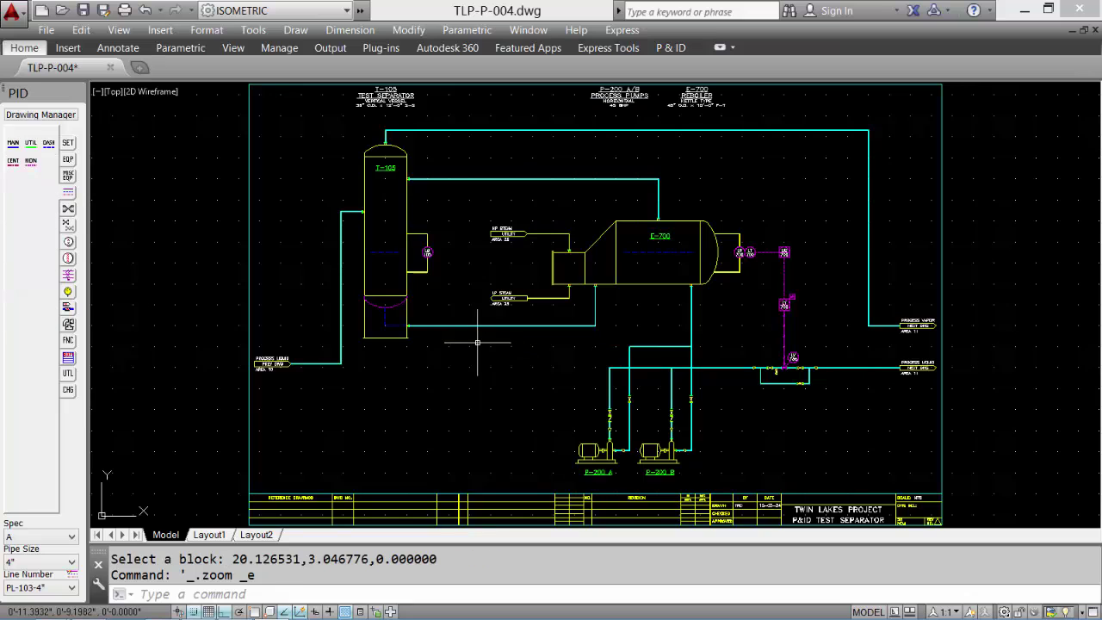
pyautogui.write('z')
pyautogui.press('Return')
pyautogui.click(546, 177)
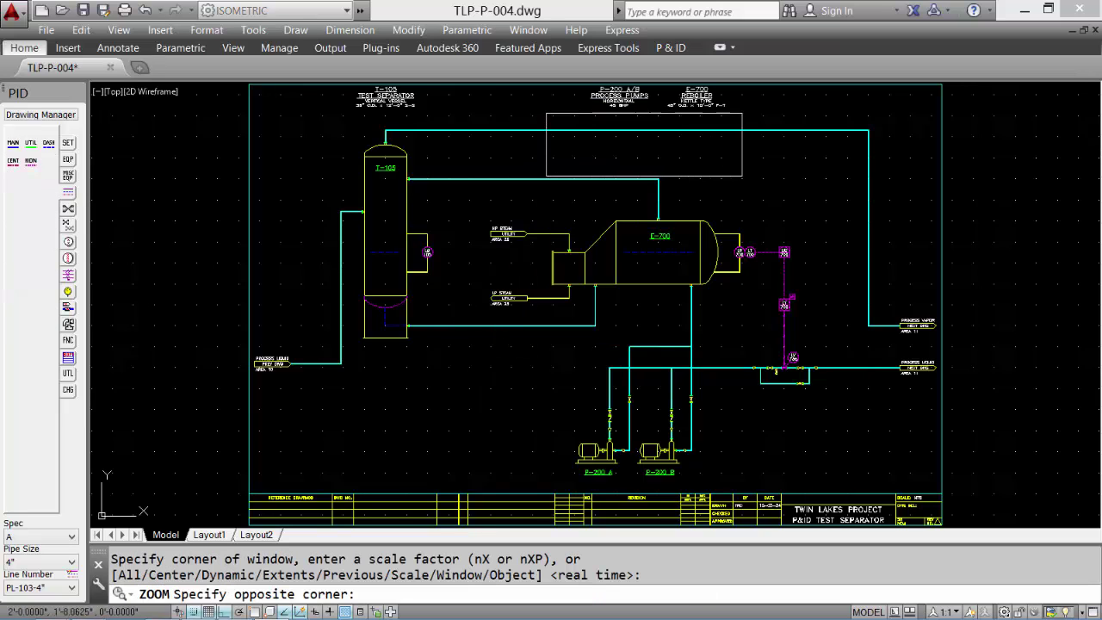
pyautogui.click(742, 113)
pyautogui.scroll(-5, 685, 405)
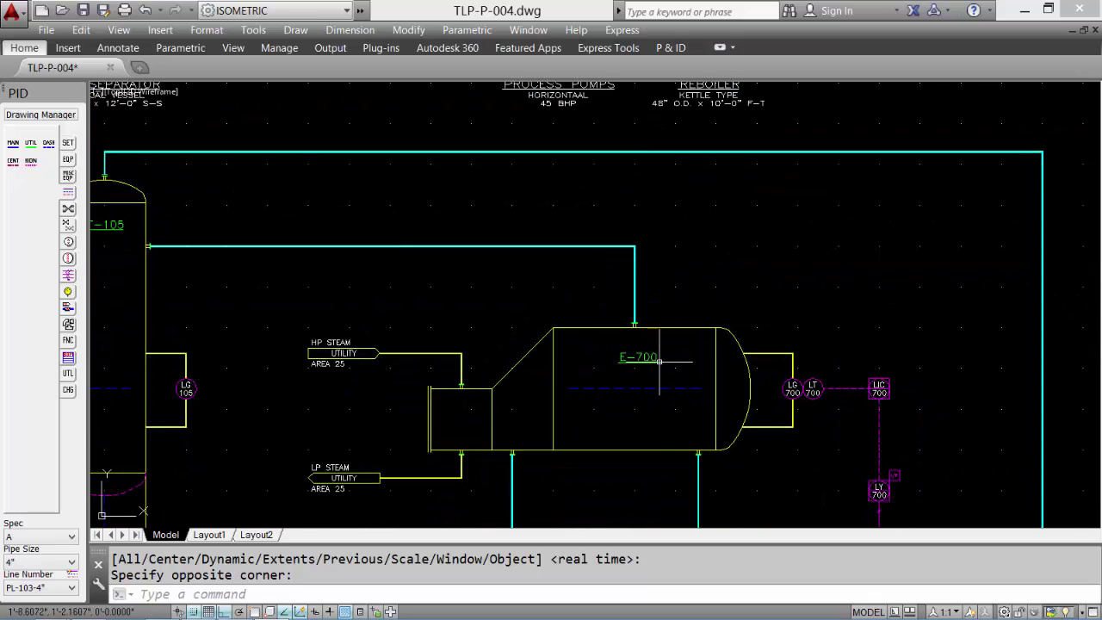
pyautogui.moveTo(659, 442); pyautogui.dragTo(668, 55, button='middle')
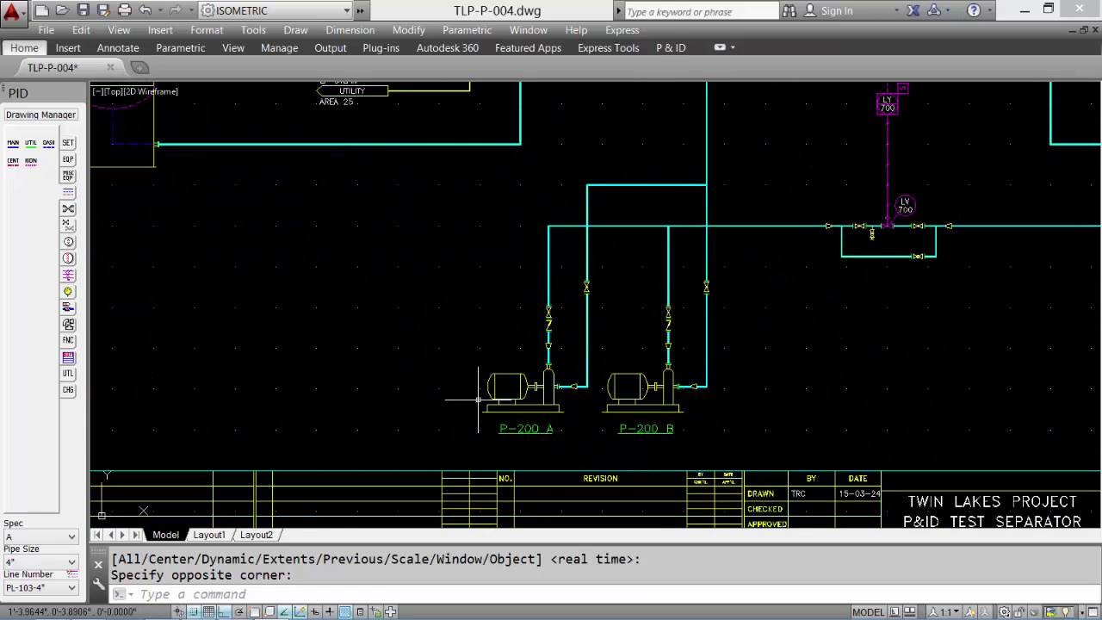
pyautogui.middleClick(590, 373)
pyautogui.middleClick(590, 373)
# Add the valve tag GA101 with a leader line beside the valve on pump P-200 B's suction line.
pyautogui.scroll(5, 571, 297)
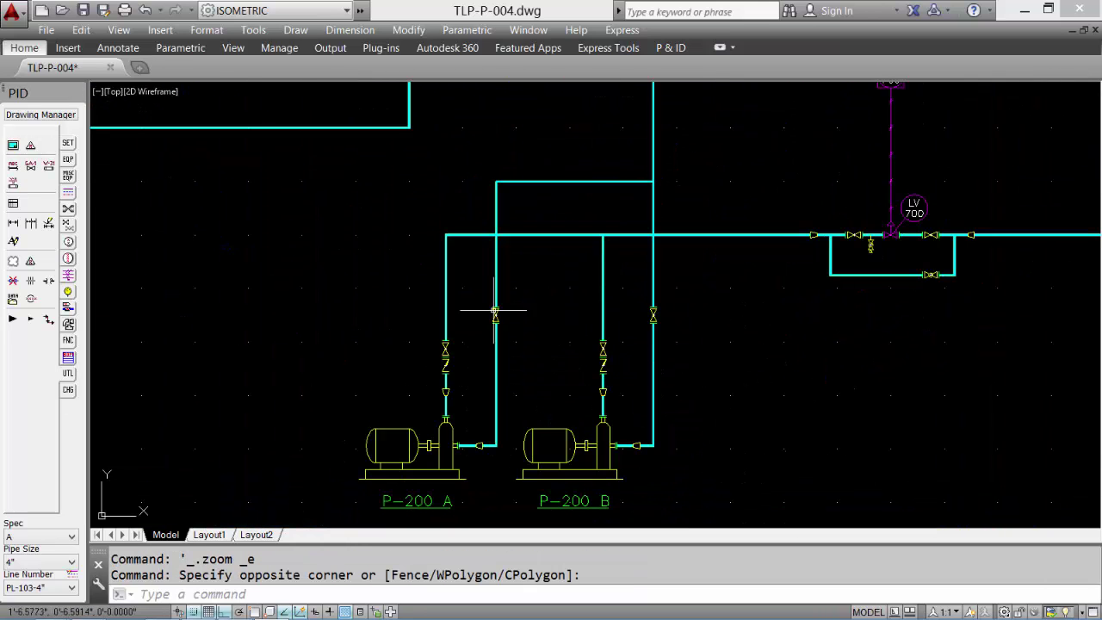
pyautogui.click(29, 167)
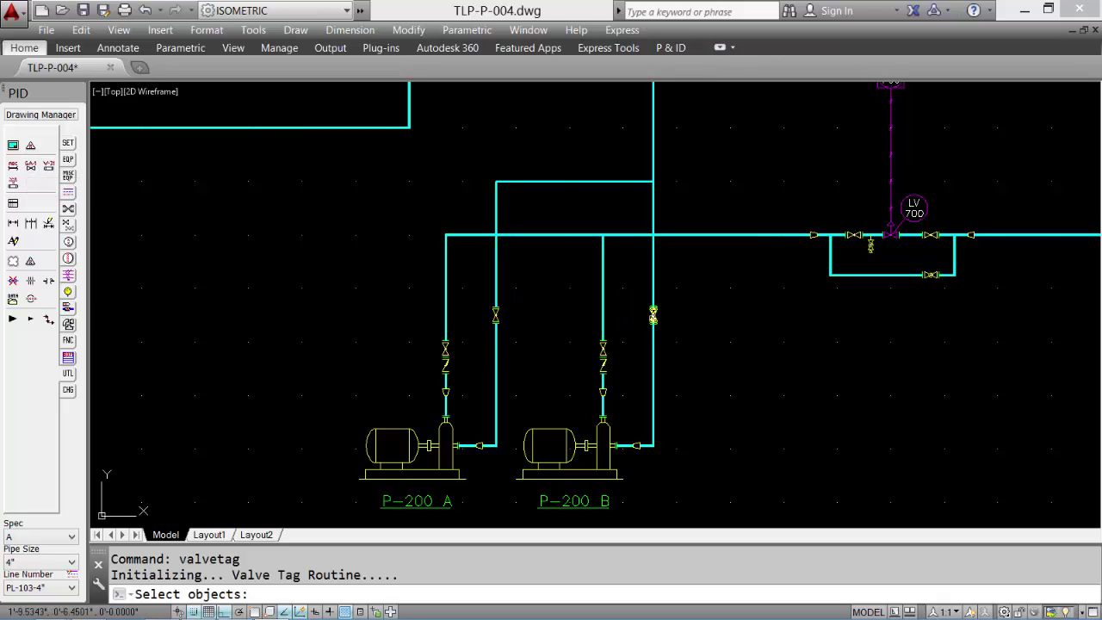
pyautogui.click(652, 315)
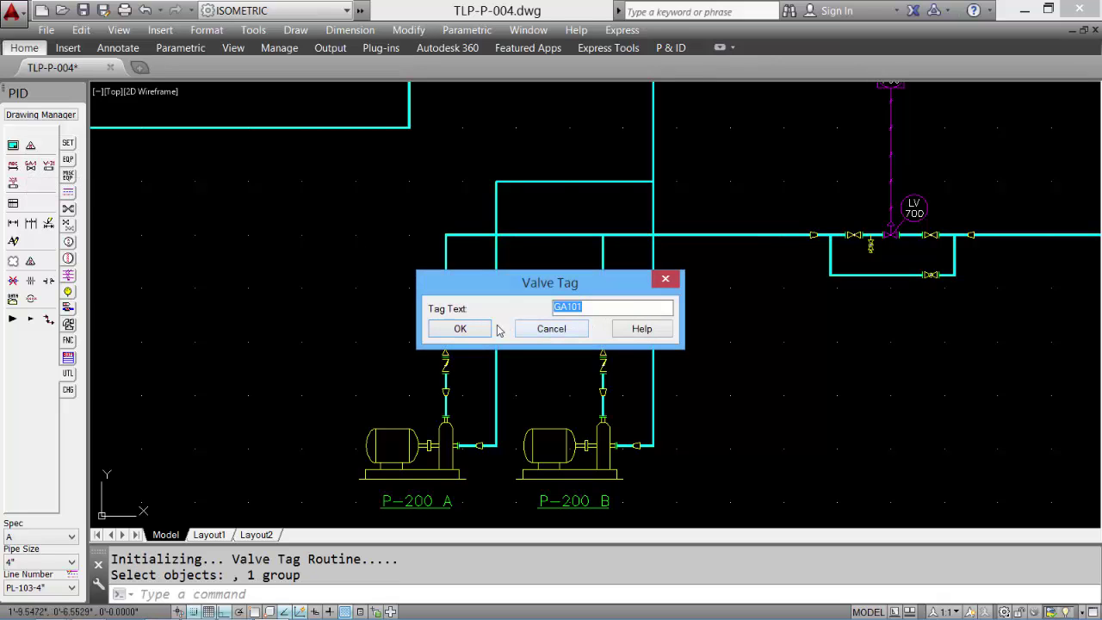
pyautogui.click(461, 330)
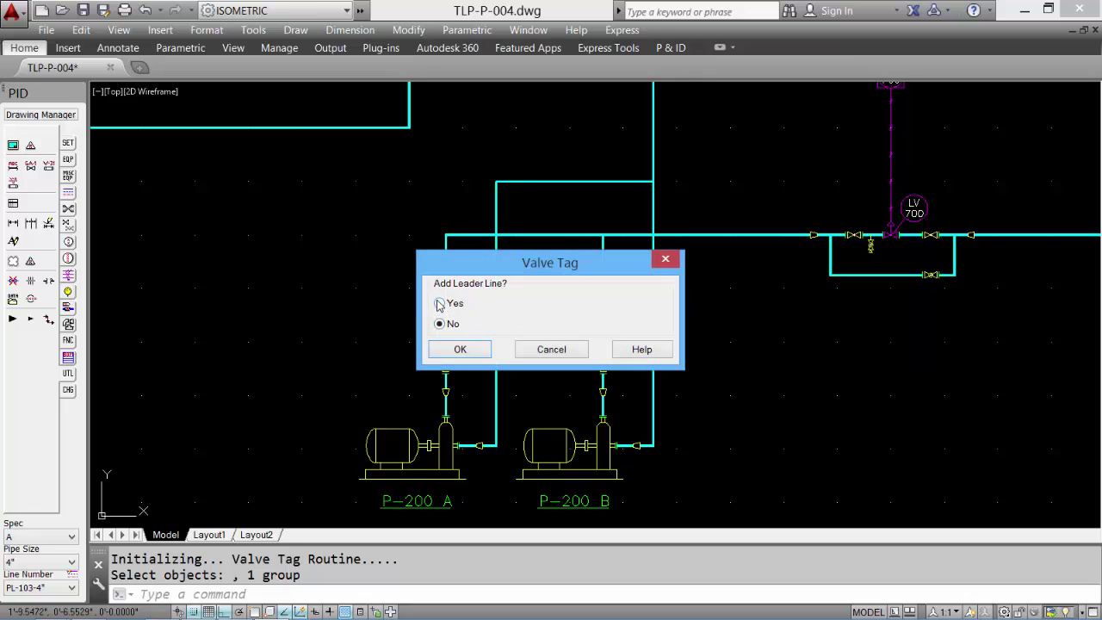
pyautogui.click(460, 349)
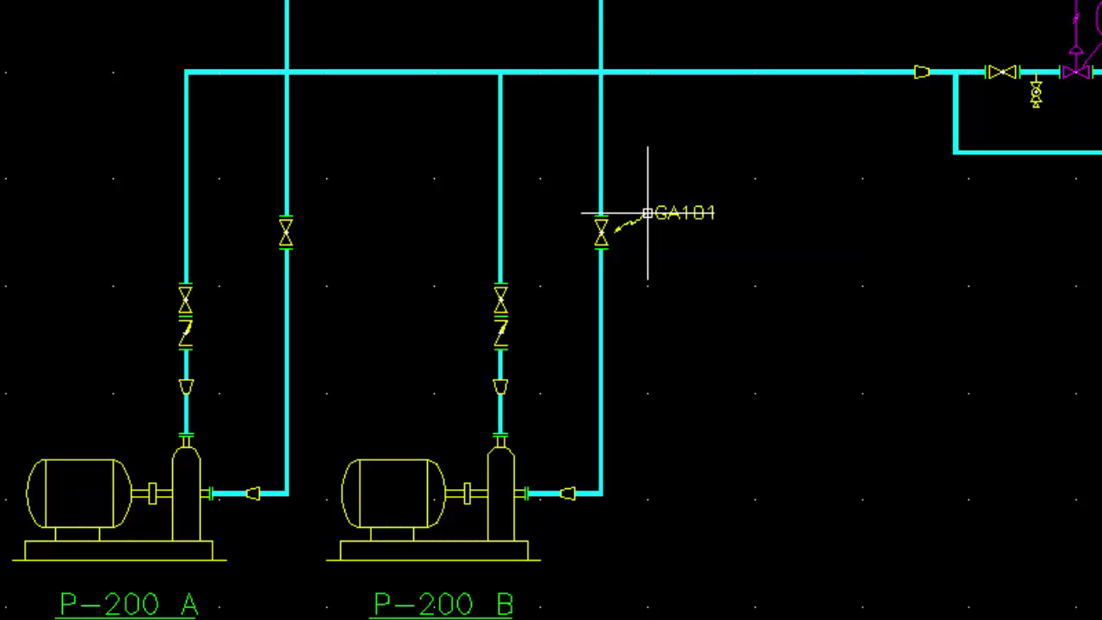
pyautogui.click(647, 212)
# Tag the process liquid inlet line beside its PREV DWG connector with line number PL-103-4".
pyautogui.middleClick(347, 307)
pyautogui.middleClick(347, 307)
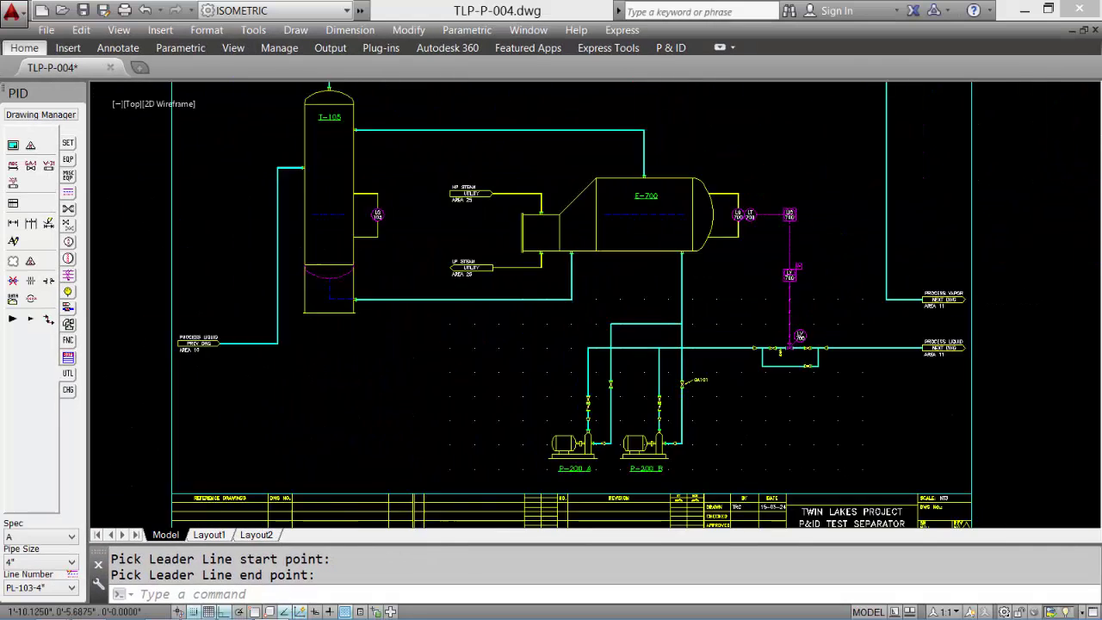
pyautogui.write('z')
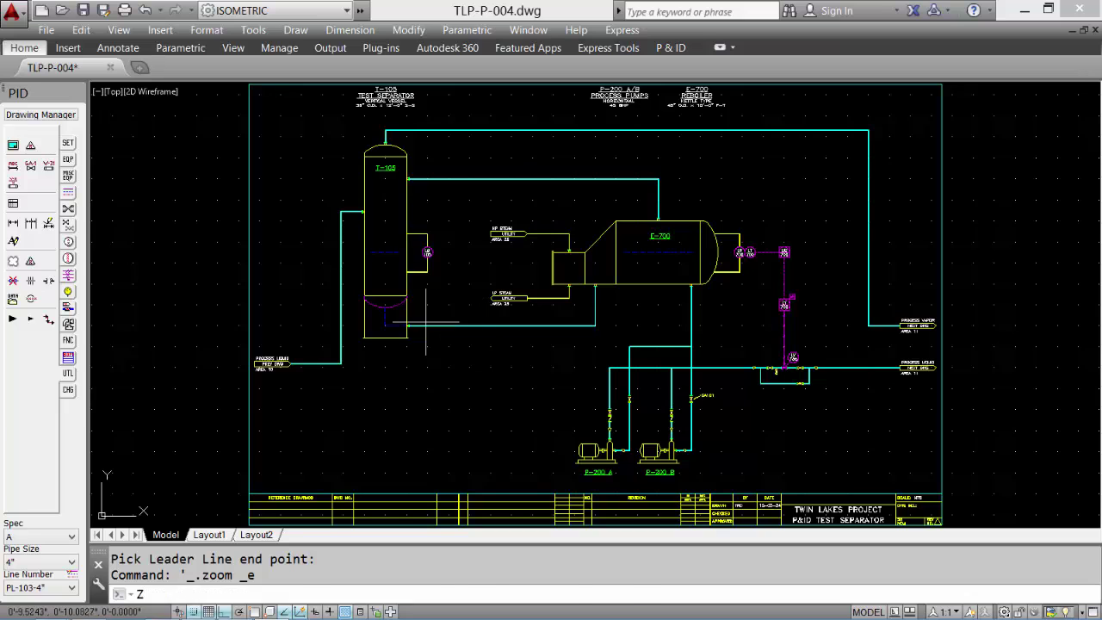
pyautogui.press('Return')
pyautogui.click(219, 397)
pyautogui.click(389, 313)
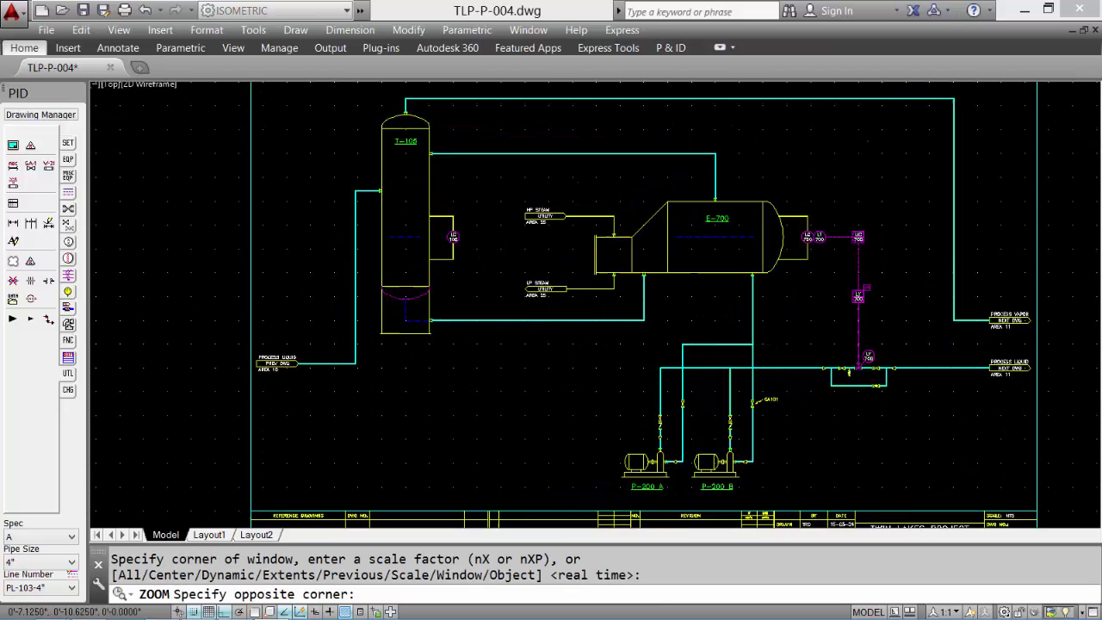
pyautogui.click(12, 168)
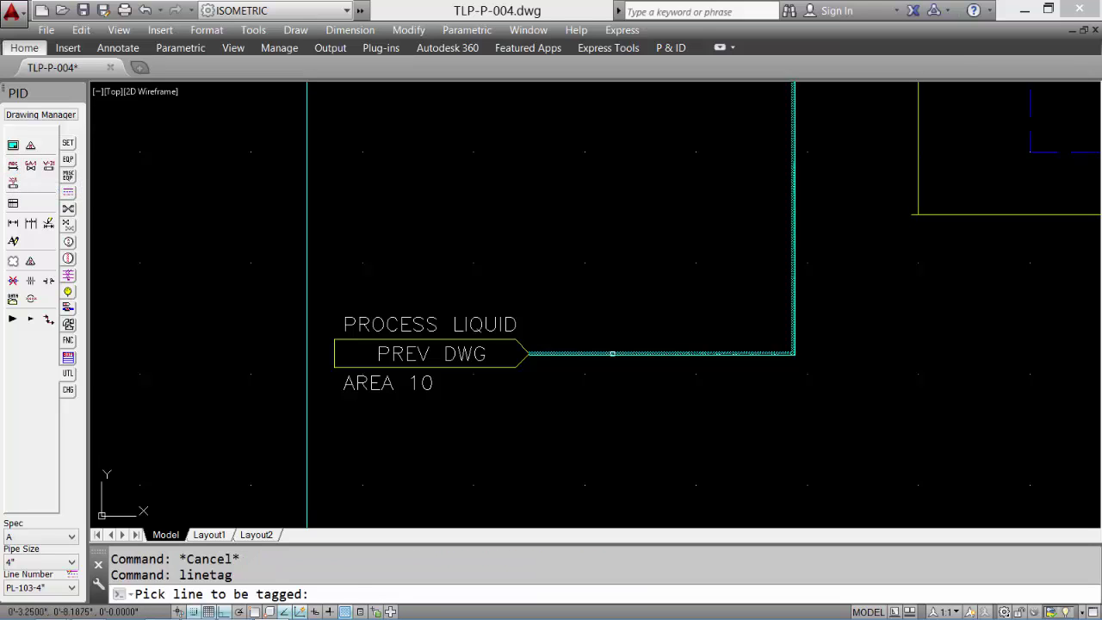
pyautogui.click(615, 352)
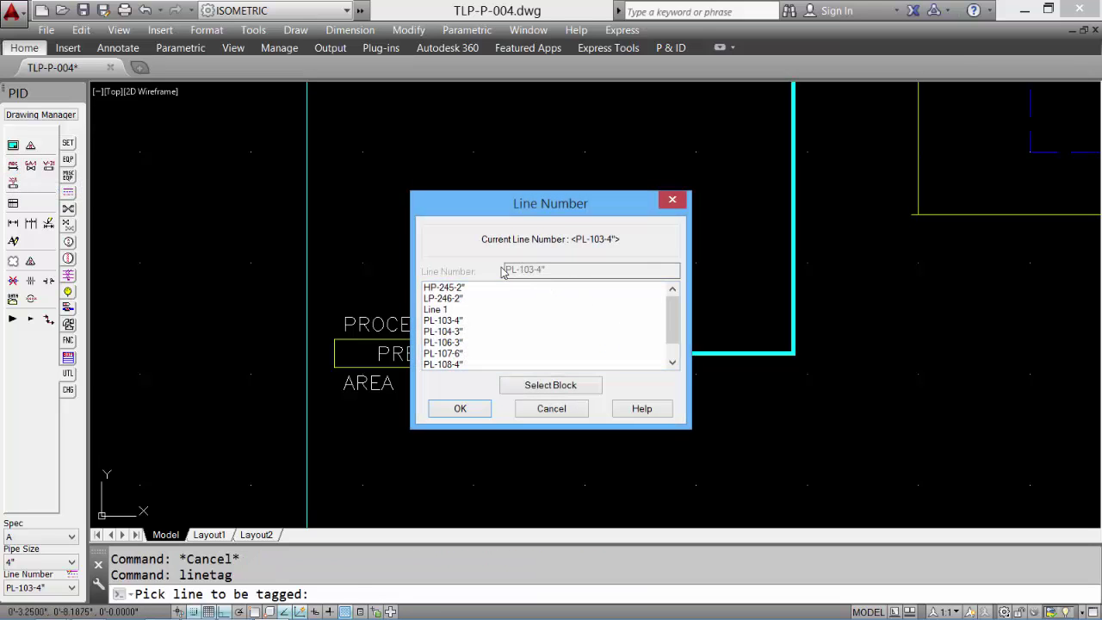
pyautogui.click(459, 410)
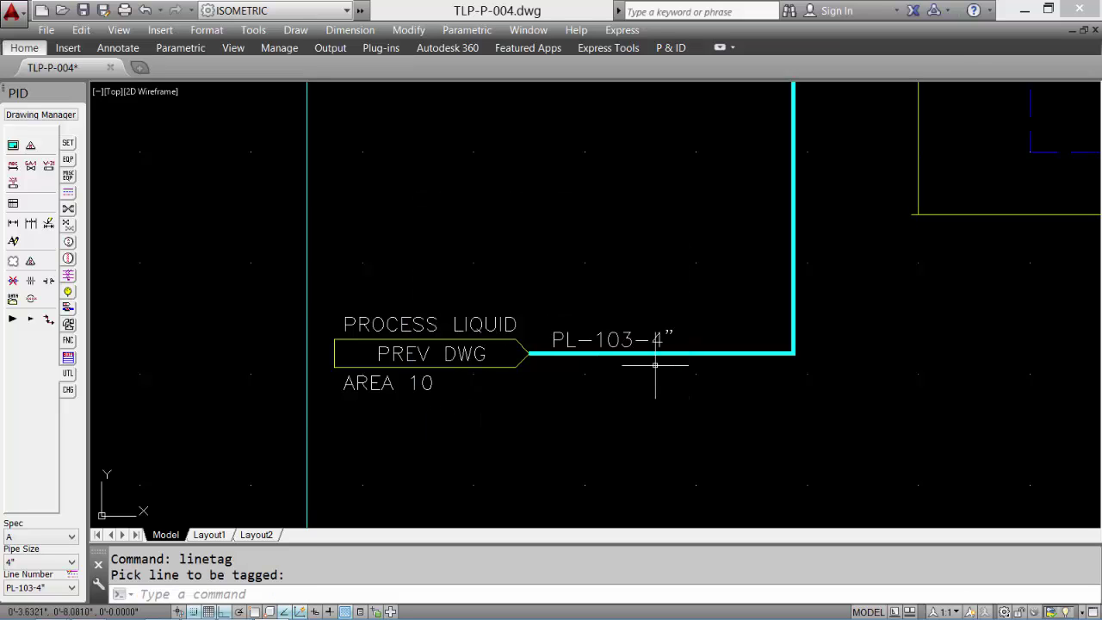
pyautogui.press('Escape')
# Add large automatic flow arrows along the PL-103-4" inlet line to T-105, accepting the current direction.
pyautogui.middleClick(709, 325)
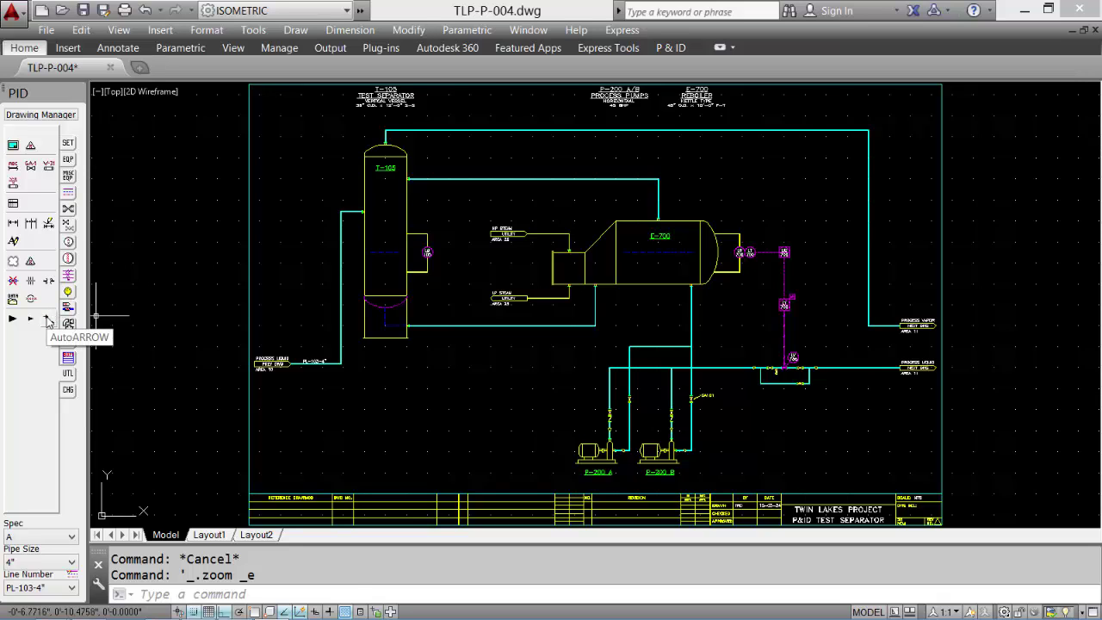
pyautogui.click(48, 320)
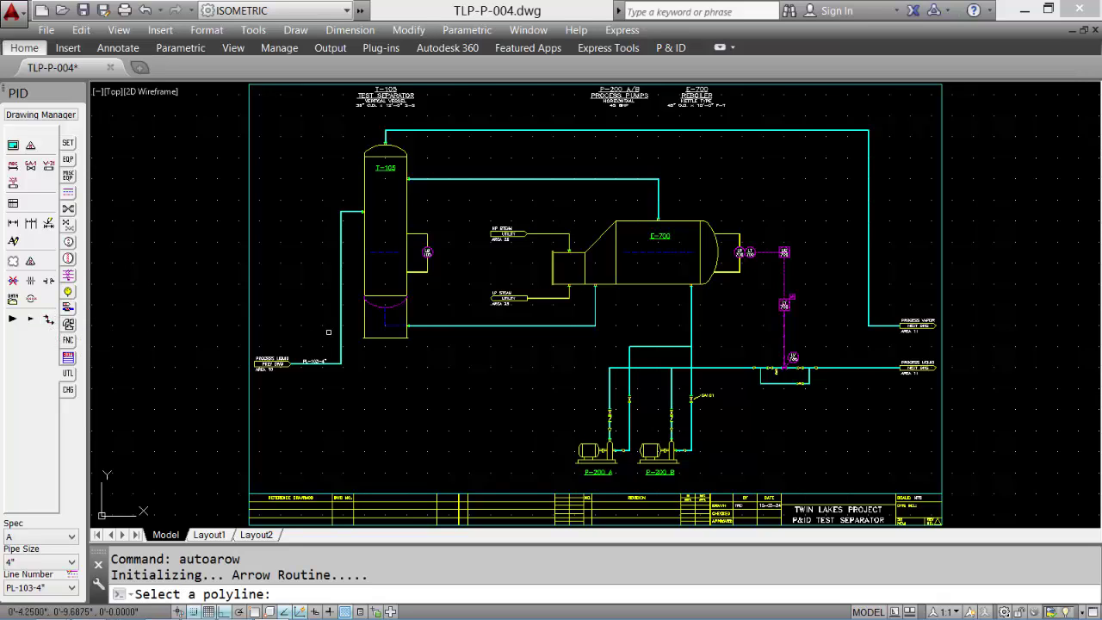
pyautogui.click(341, 332)
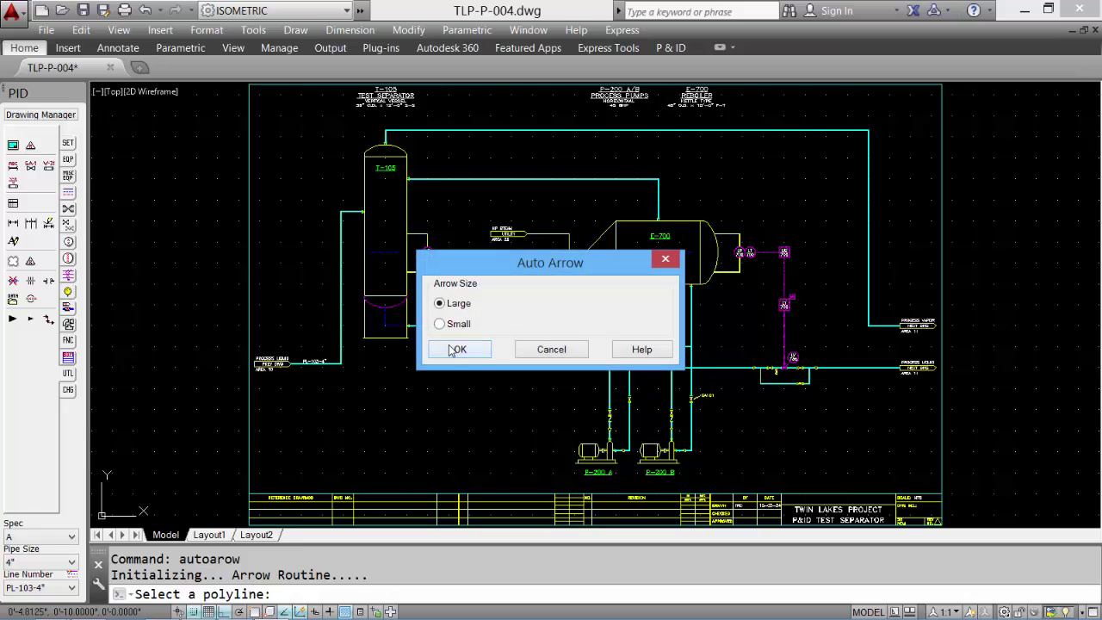
pyautogui.click(455, 349)
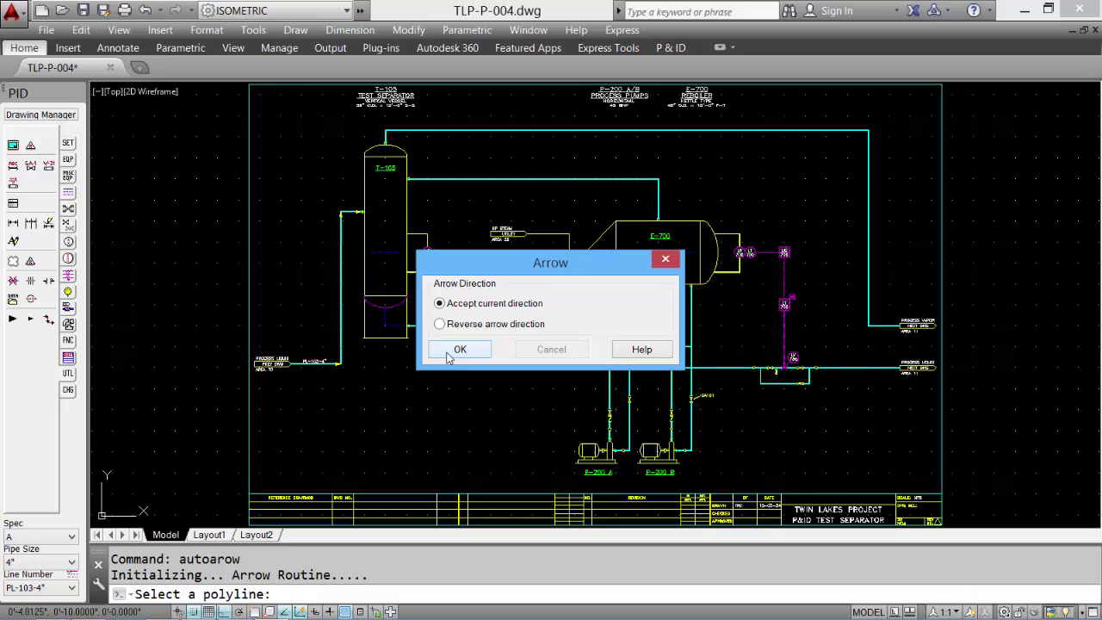
pyautogui.click(449, 351)
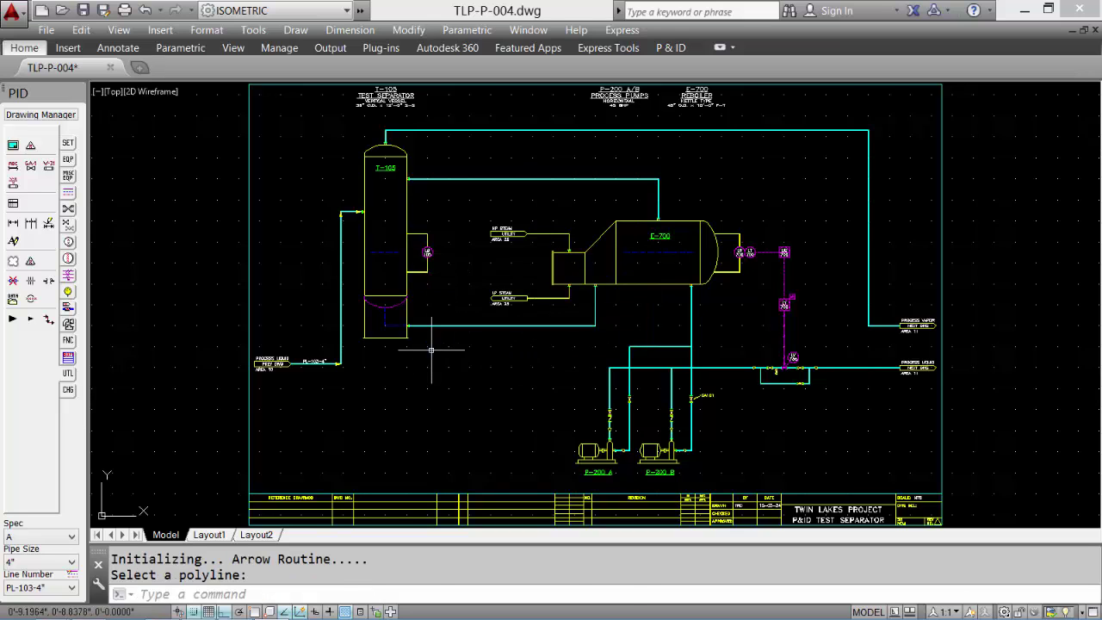
# Add large automatic flow arrows on the line from T-105's bottom nozzle to E-700, accepting the current direction.
pyautogui.write('z')
pyautogui.press('Return')
pyautogui.click(258, 241)
pyautogui.scroll(1, 136, 248)
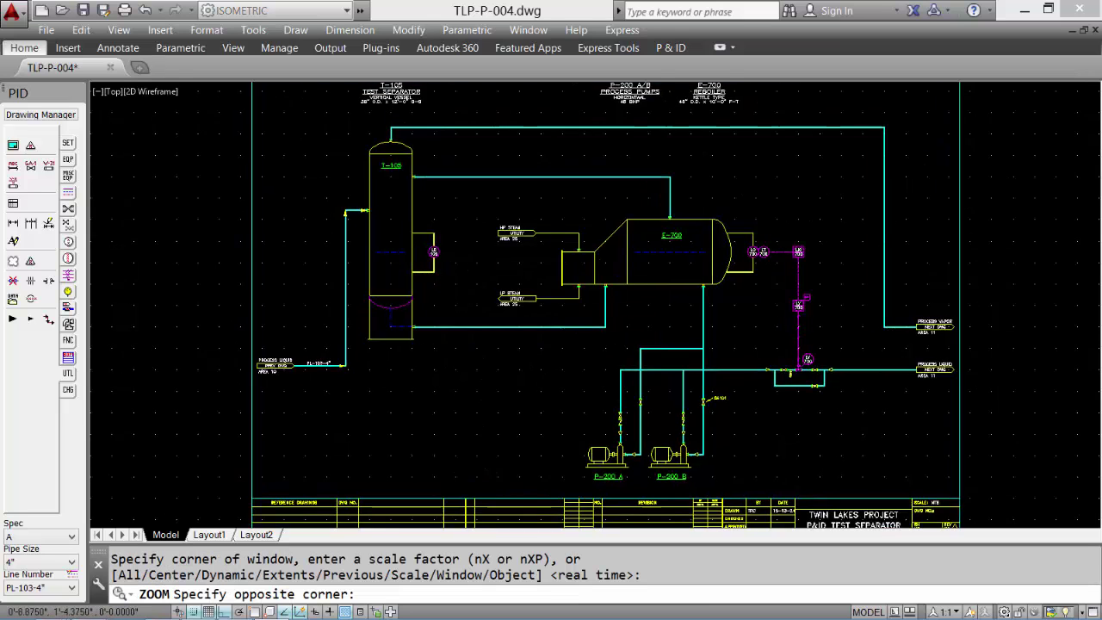
pyautogui.click(413, 387)
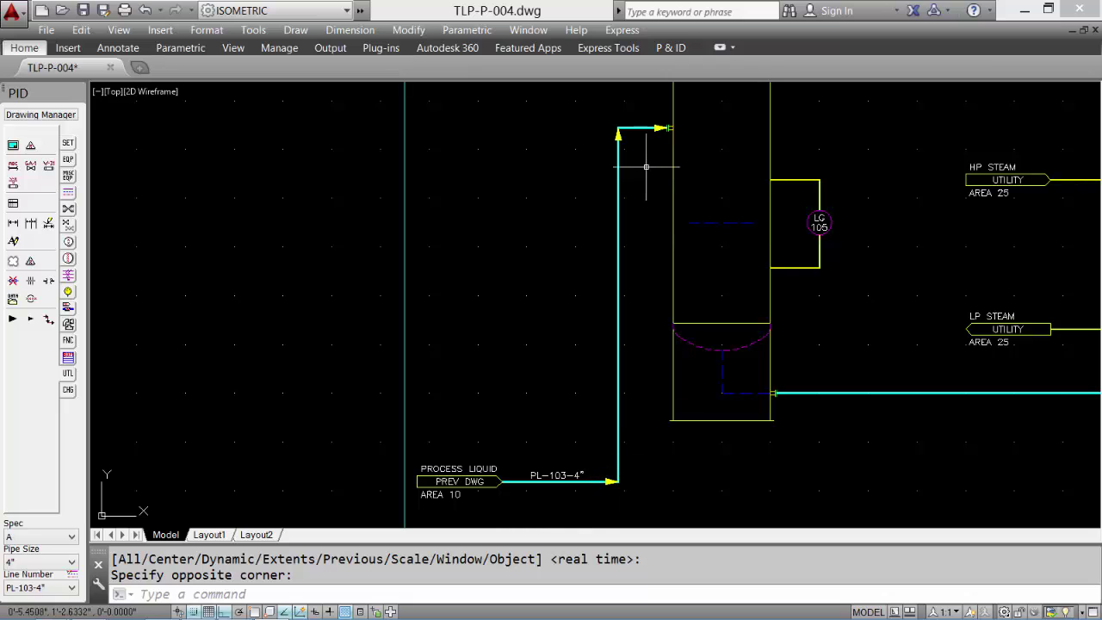
pyautogui.moveTo(837, 287)
pyautogui.mouseDown(button='middle')
pyautogui.moveTo(487, 262)
pyautogui.moveTo(422, 246)
pyautogui.mouseUp(button='middle')
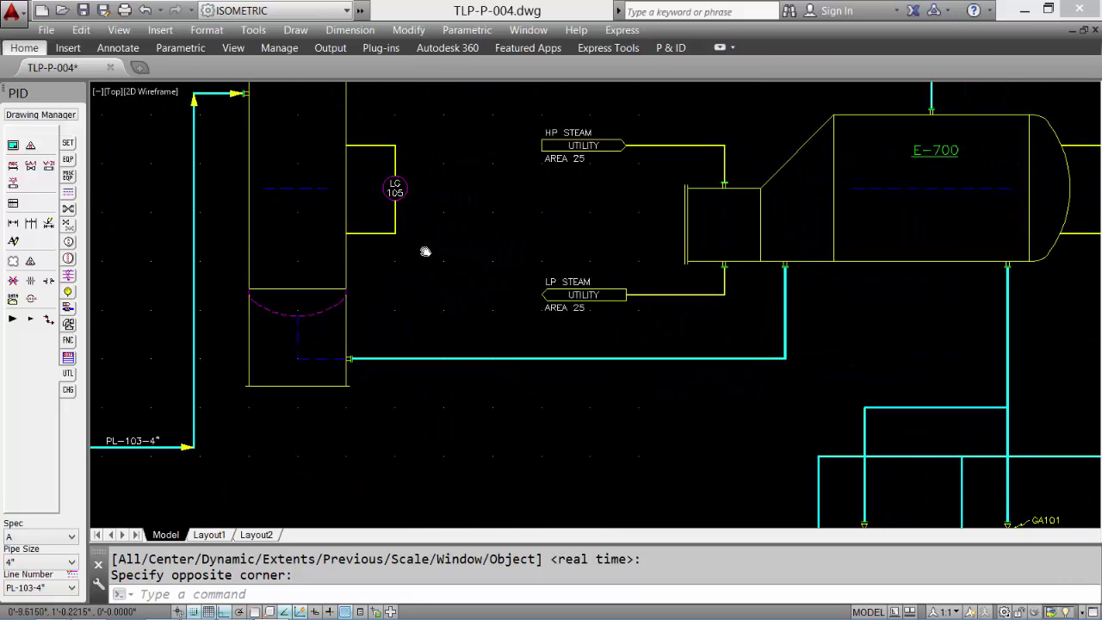
pyautogui.click(48, 321)
pyautogui.click(522, 358)
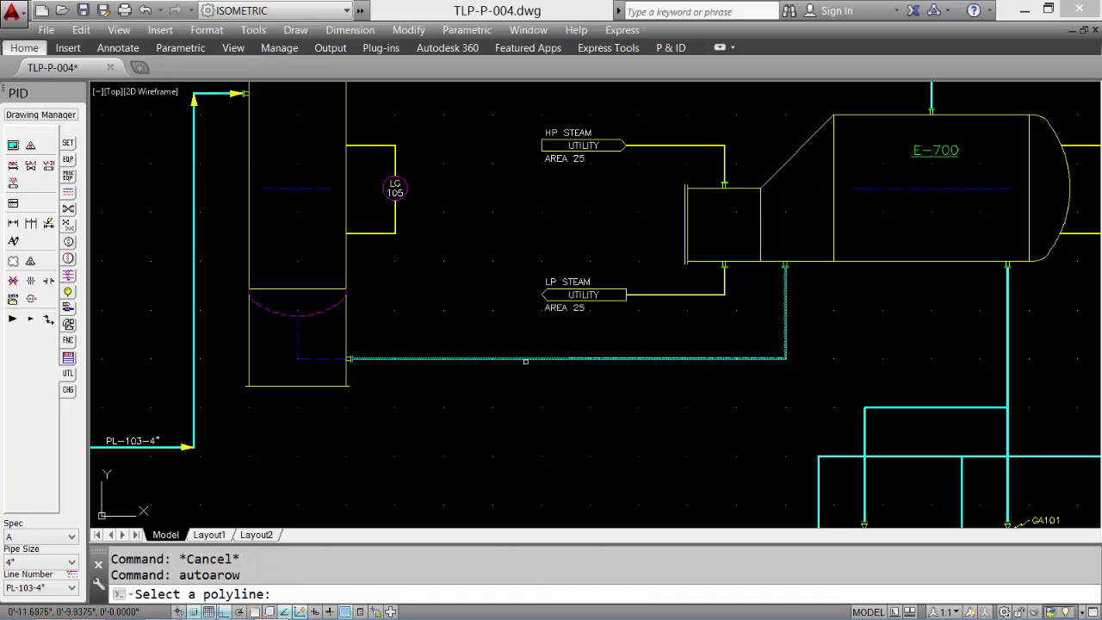
pyautogui.click(460, 350)
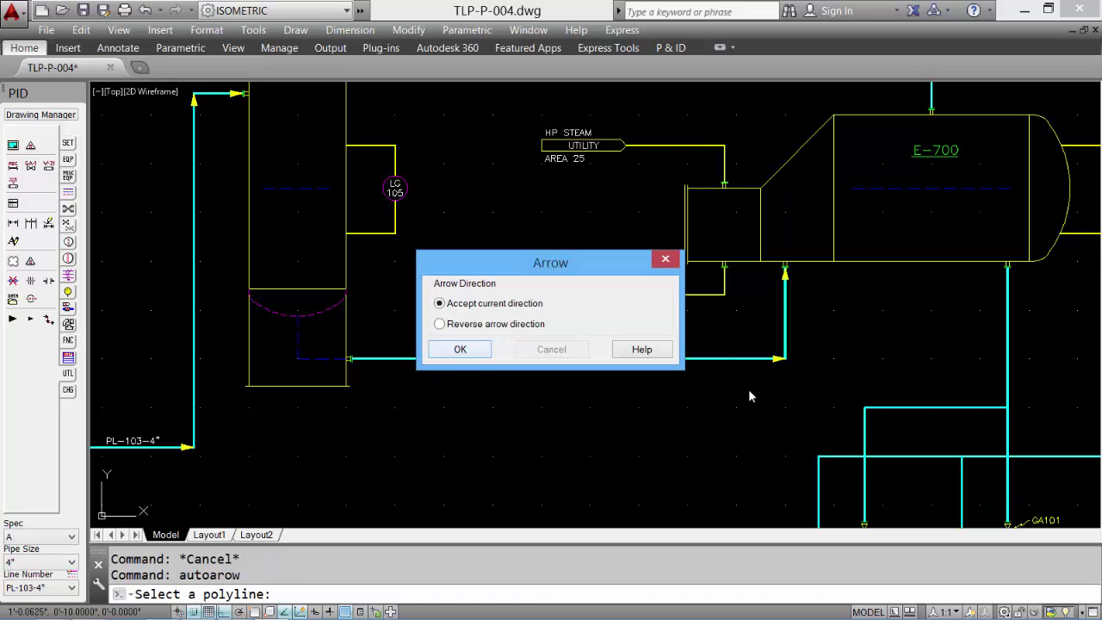
pyautogui.click(460, 350)
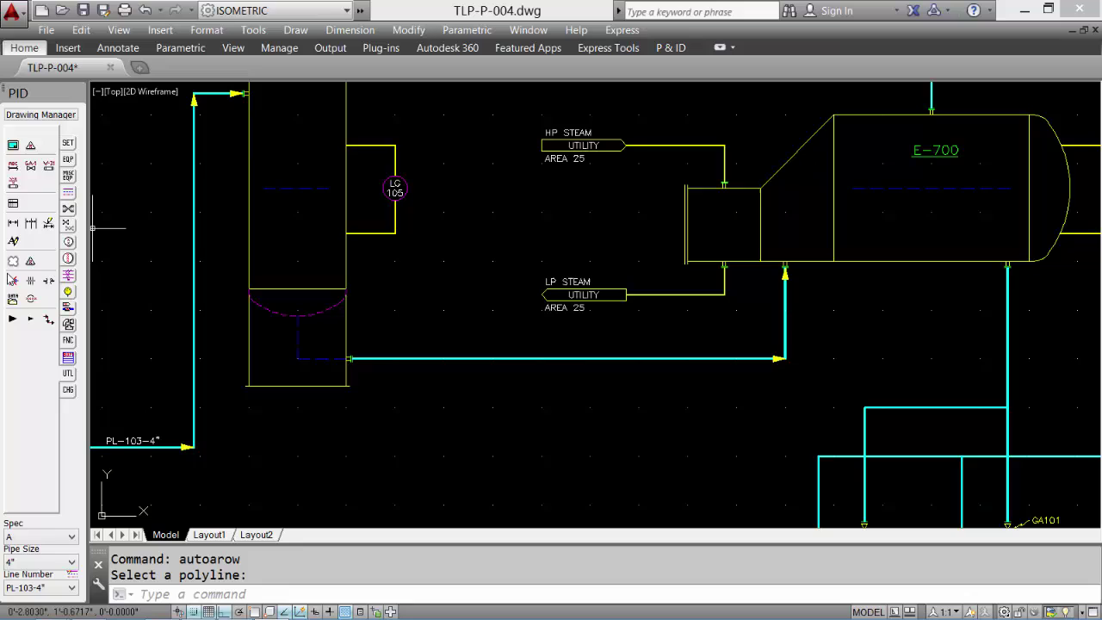
# Add large automatic flow arrows on the LP STEAM line leaving E-700, accepting the current direction.
pyautogui.click(49, 320)
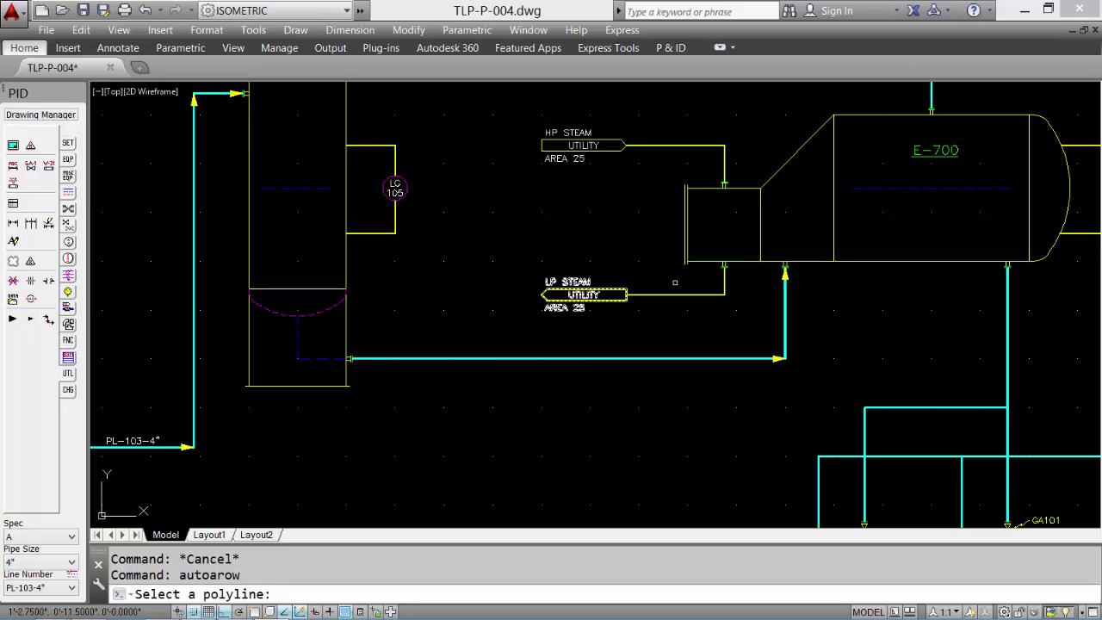
pyautogui.click(688, 294)
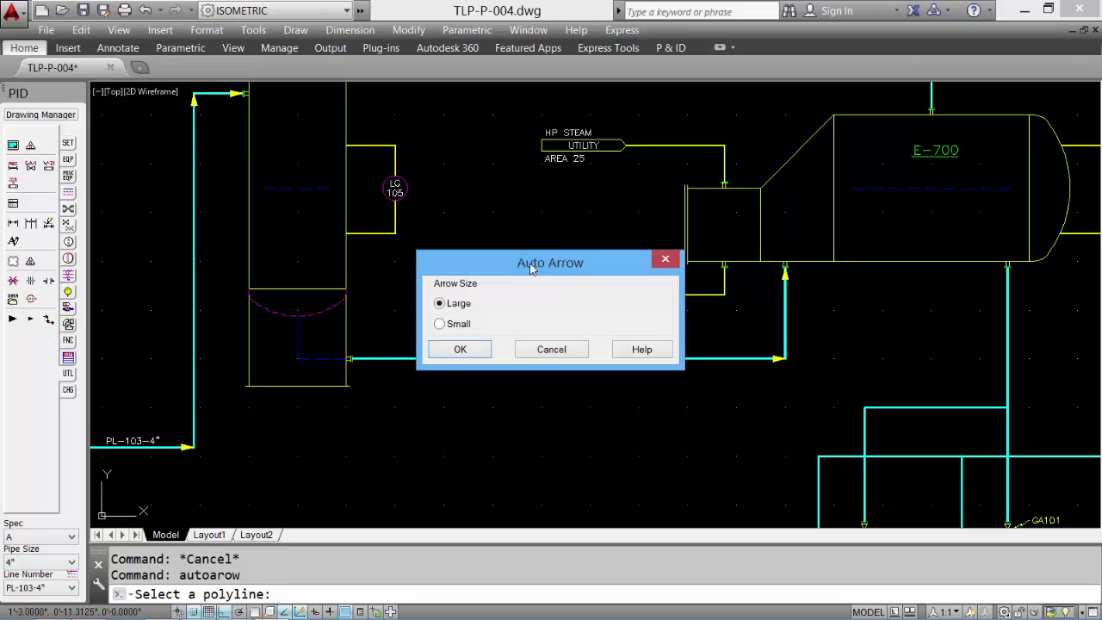
pyautogui.click(451, 350)
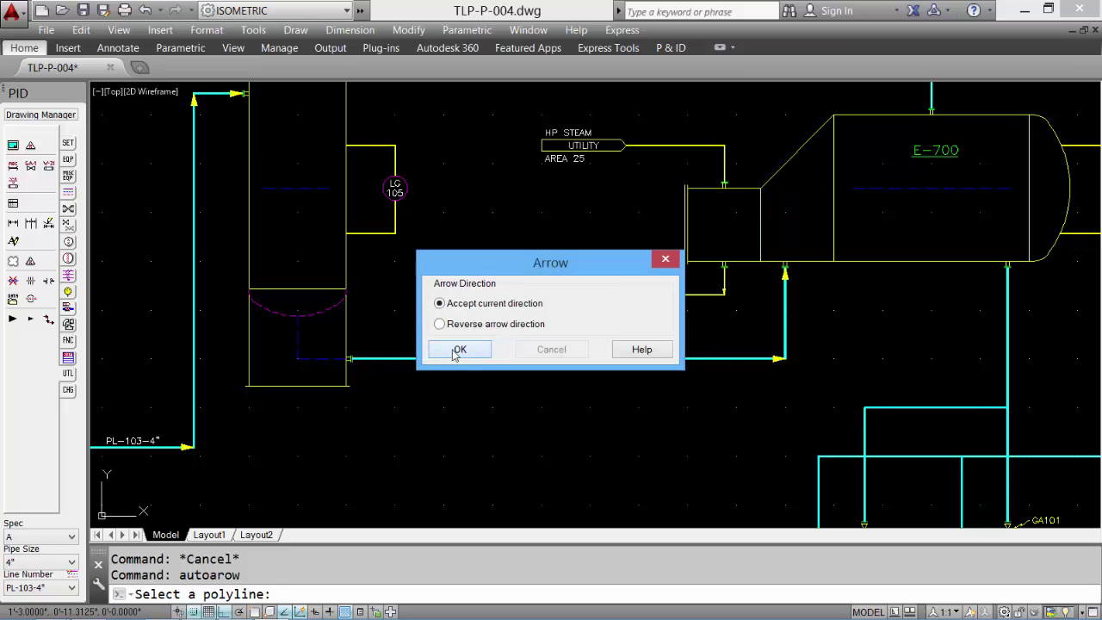
pyautogui.click(457, 349)
pyautogui.scroll(5, 684, 295)
pyautogui.scroll(-5, 687, 307)
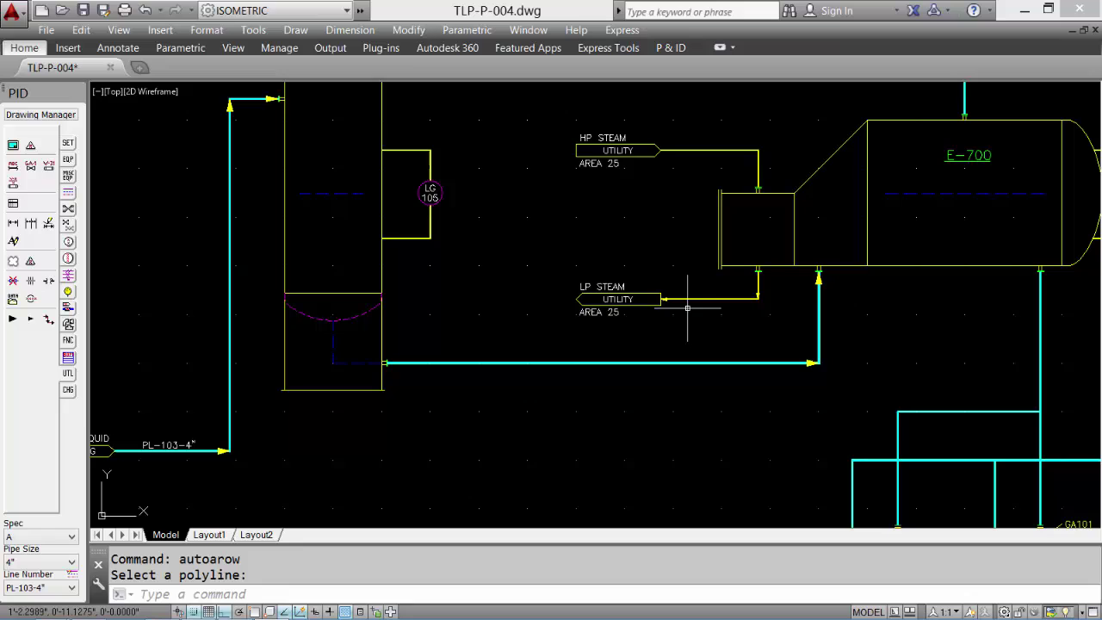
# Add large automatic flow arrows on the HP STEAM line entering E-700, accepting the current direction.
pyautogui.click(48, 320)
pyautogui.click(703, 151)
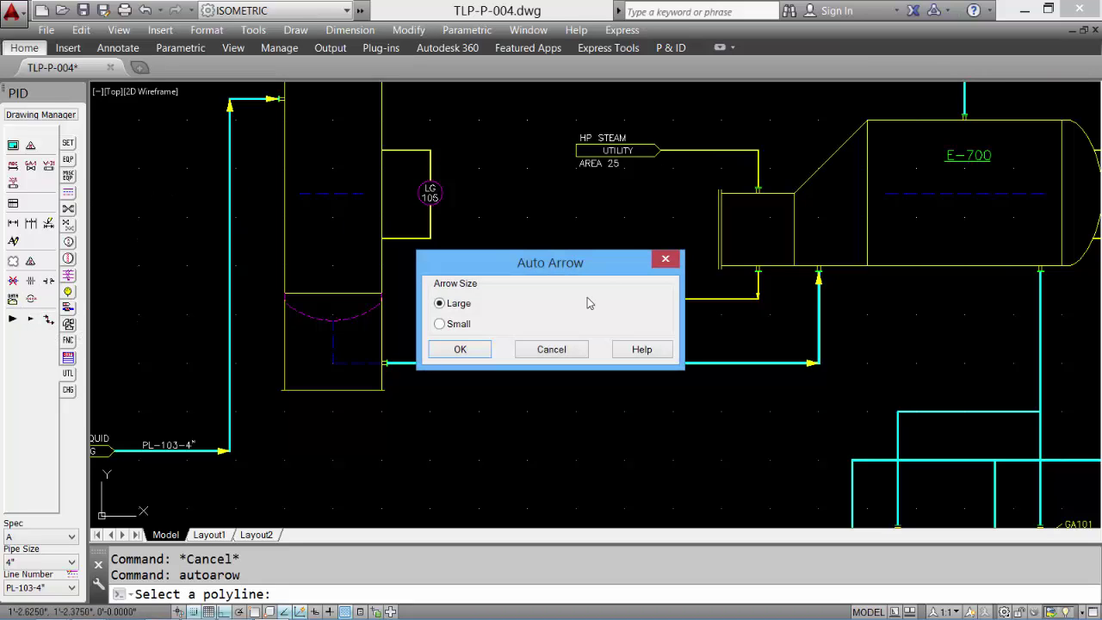
pyautogui.click(456, 350)
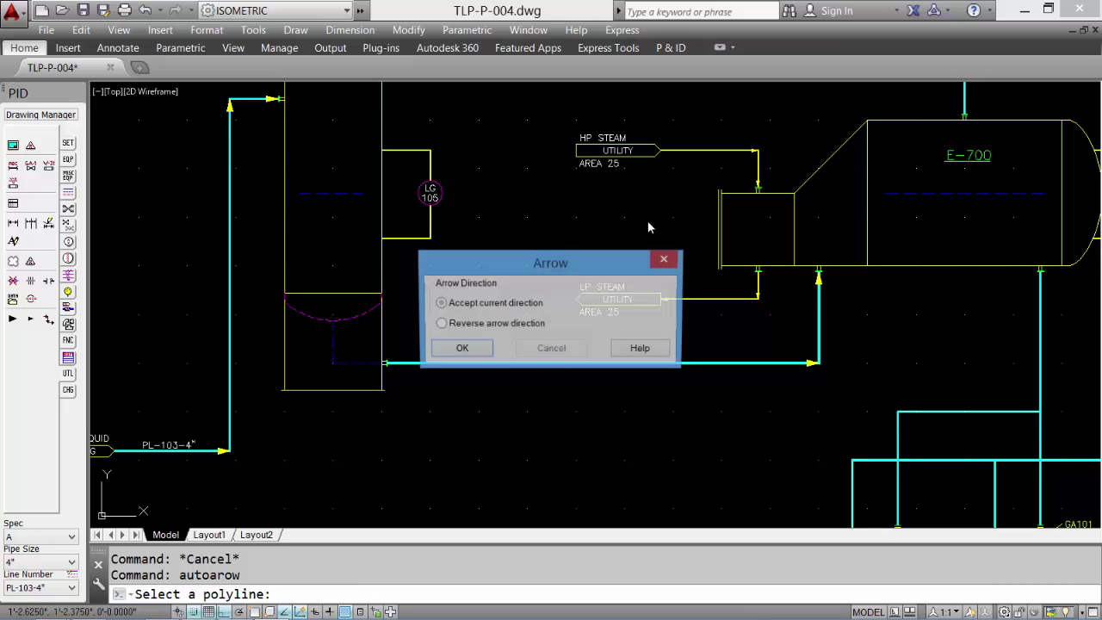
pyautogui.click(460, 350)
pyautogui.scroll(4, 676, 180)
pyautogui.scroll(-1, 553, 316)
pyautogui.scroll(1, 616, 263)
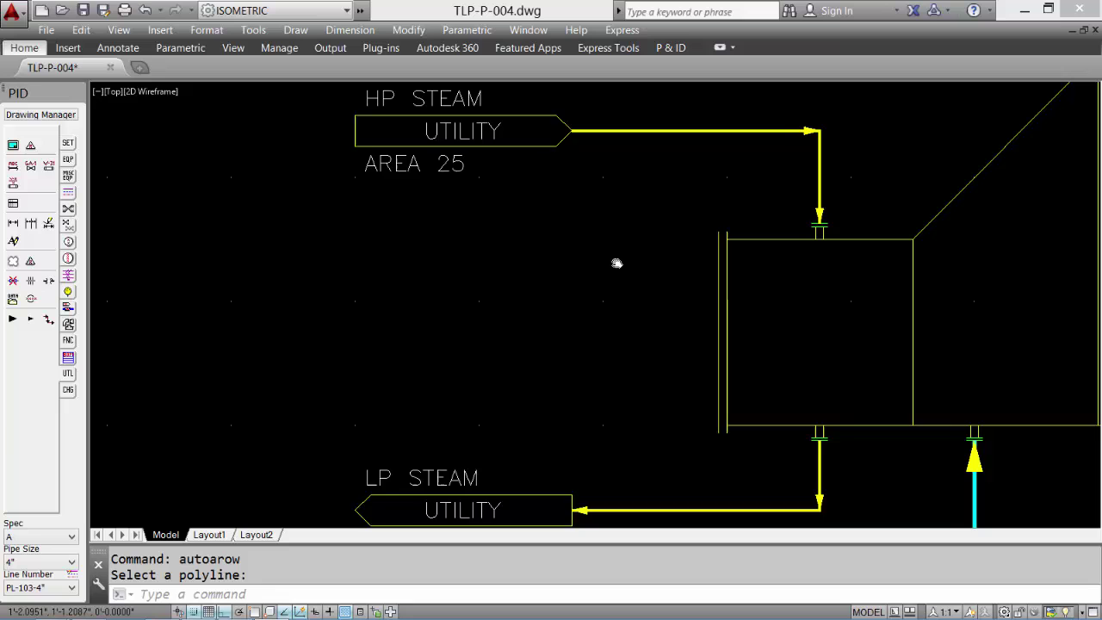
pyautogui.scroll(-5, 614, 258)
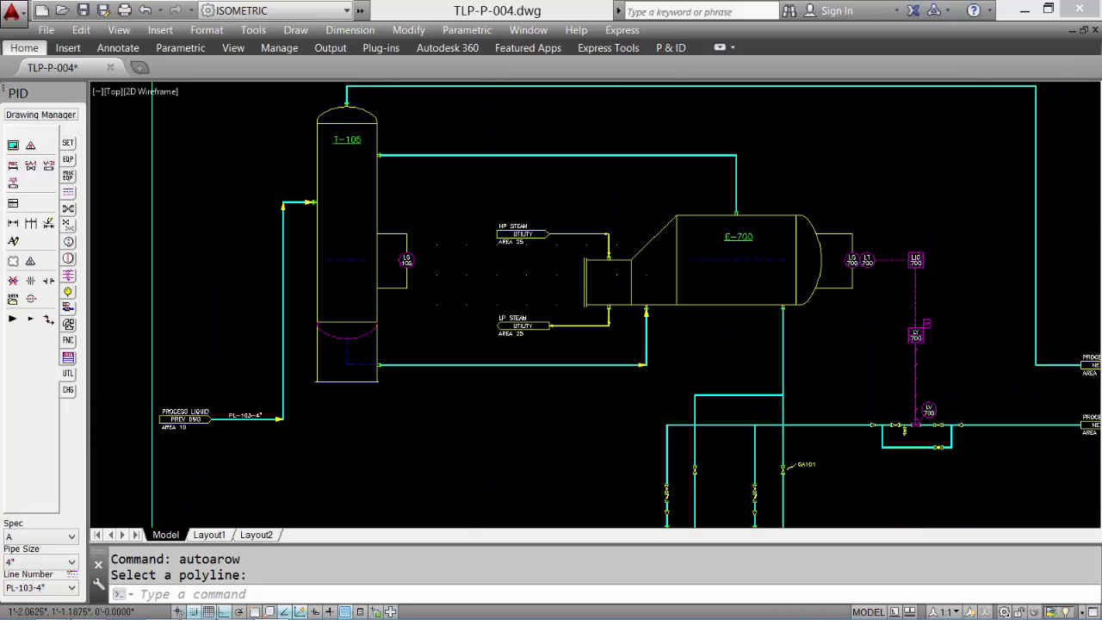
# Break all entities crossing pump P-200 A's vertical suction line, using a break distance of 0.1250".
pyautogui.press('Escape')
pyautogui.middleClick(615, 256)
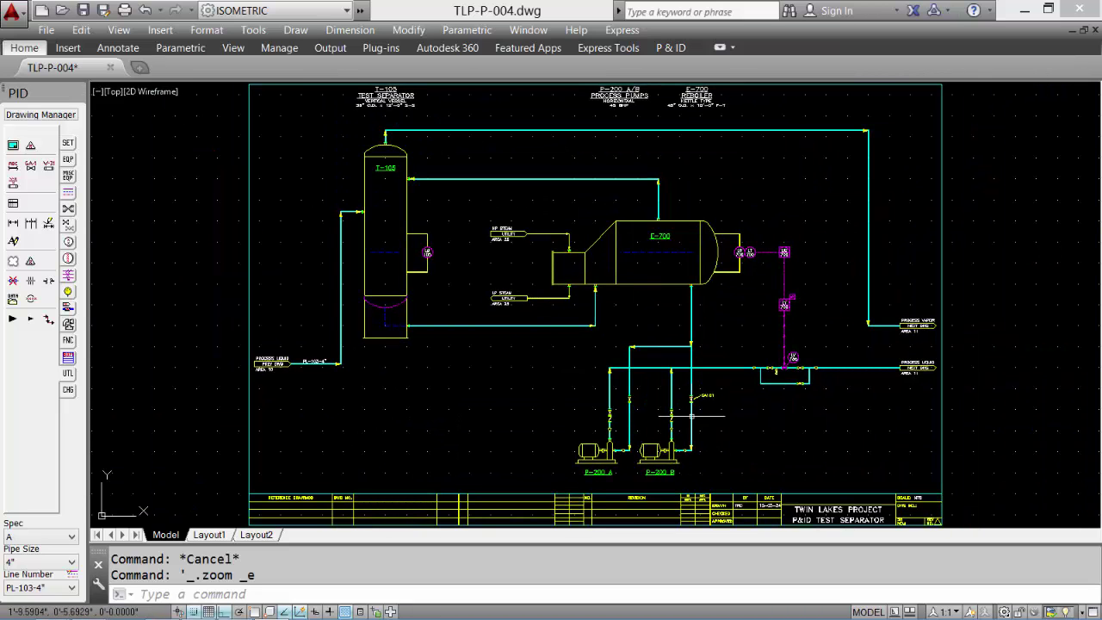
pyautogui.write('z')
pyautogui.press('Return')
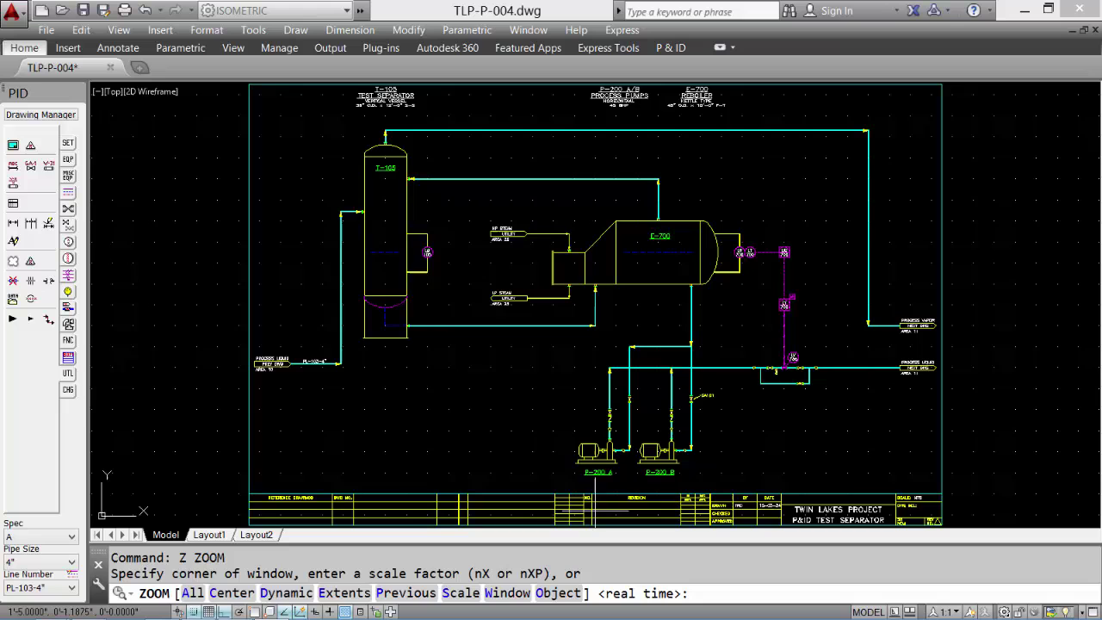
pyautogui.click(557, 475)
pyautogui.scroll(1, 697, 454)
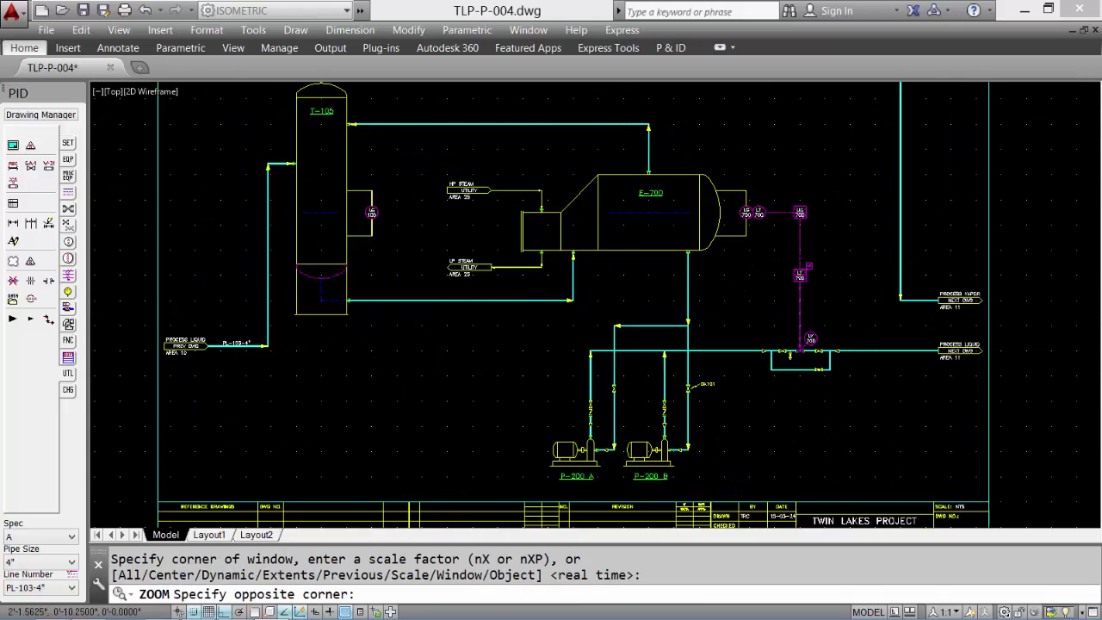
pyautogui.click(720, 307)
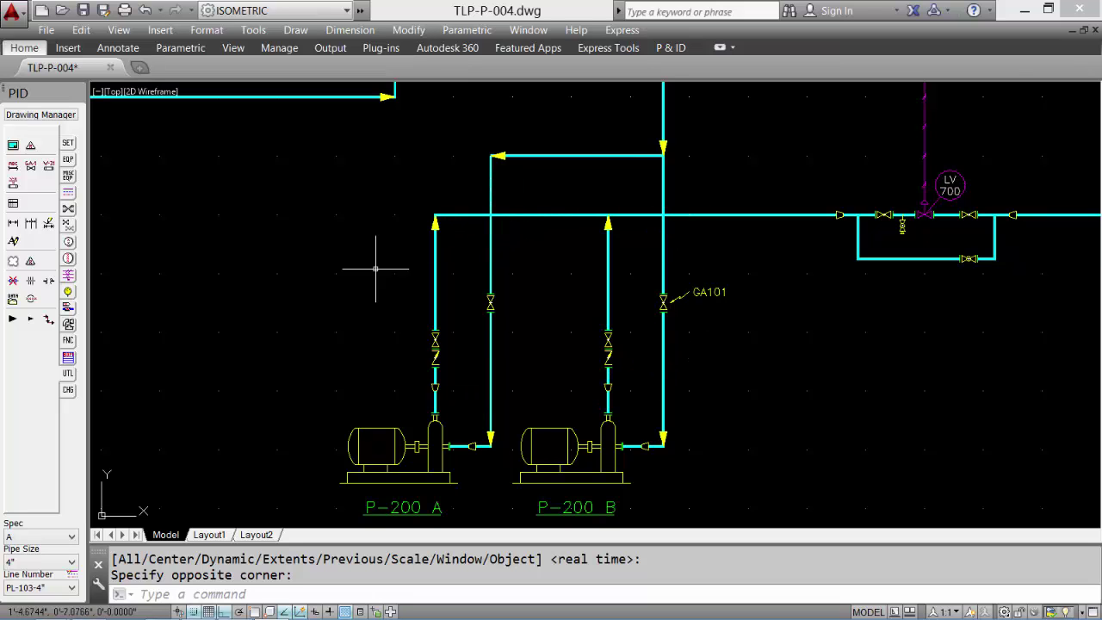
pyautogui.click(32, 282)
pyautogui.click(456, 342)
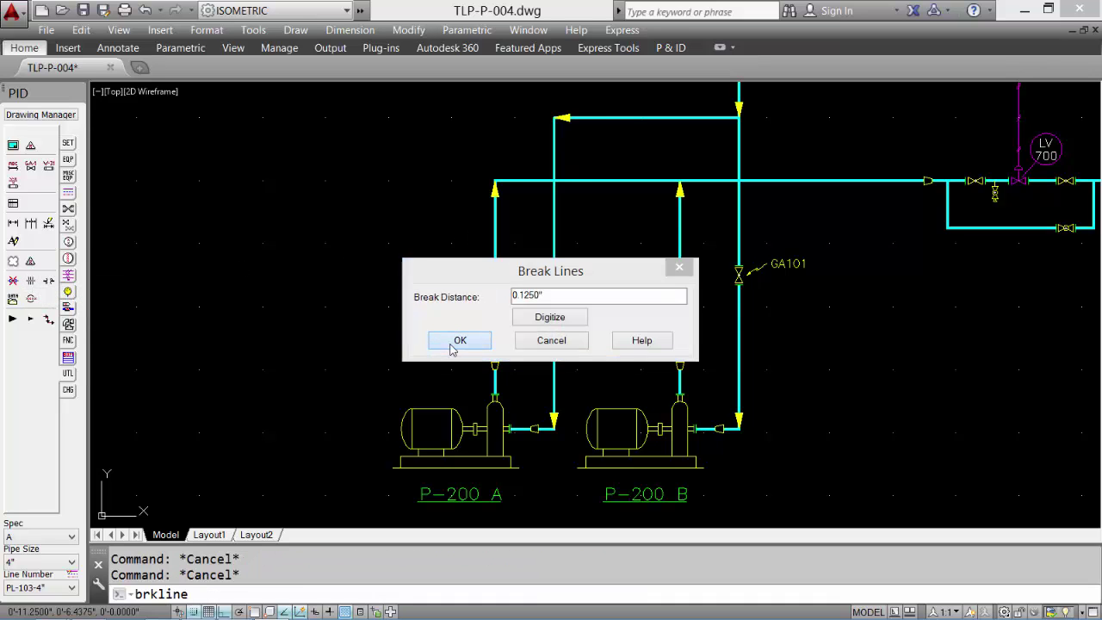
pyautogui.click(551, 358)
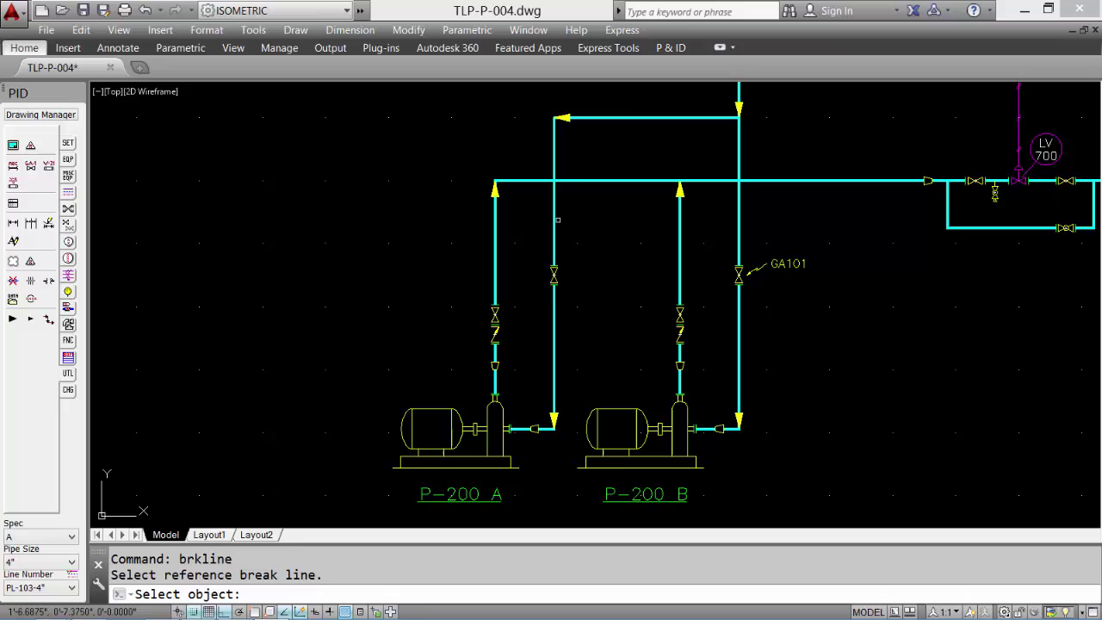
pyautogui.click(553, 219)
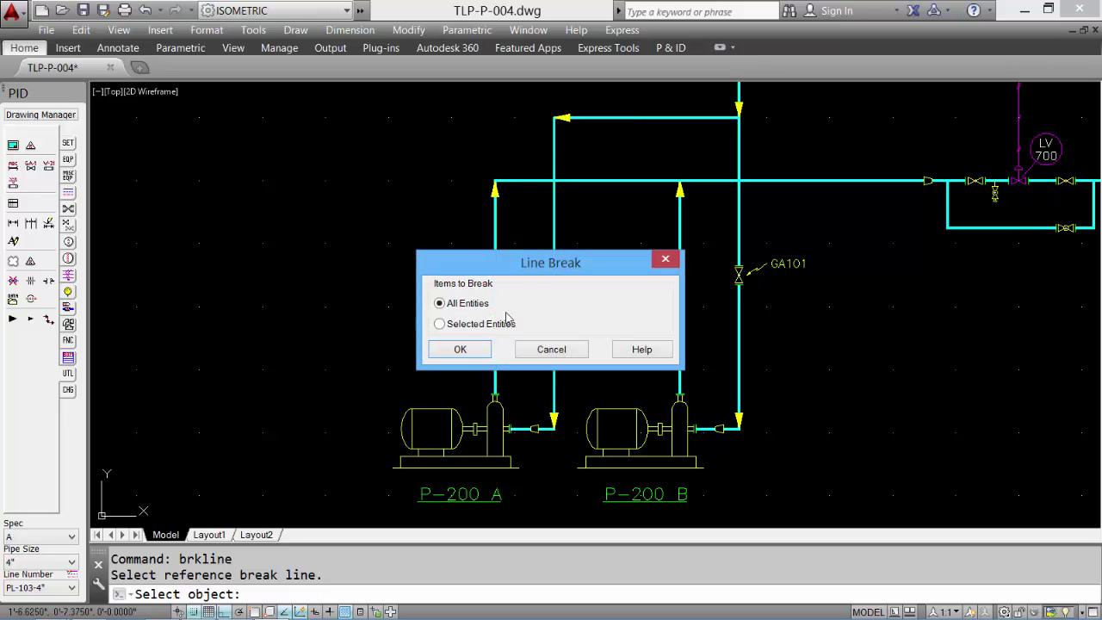
pyautogui.click(461, 350)
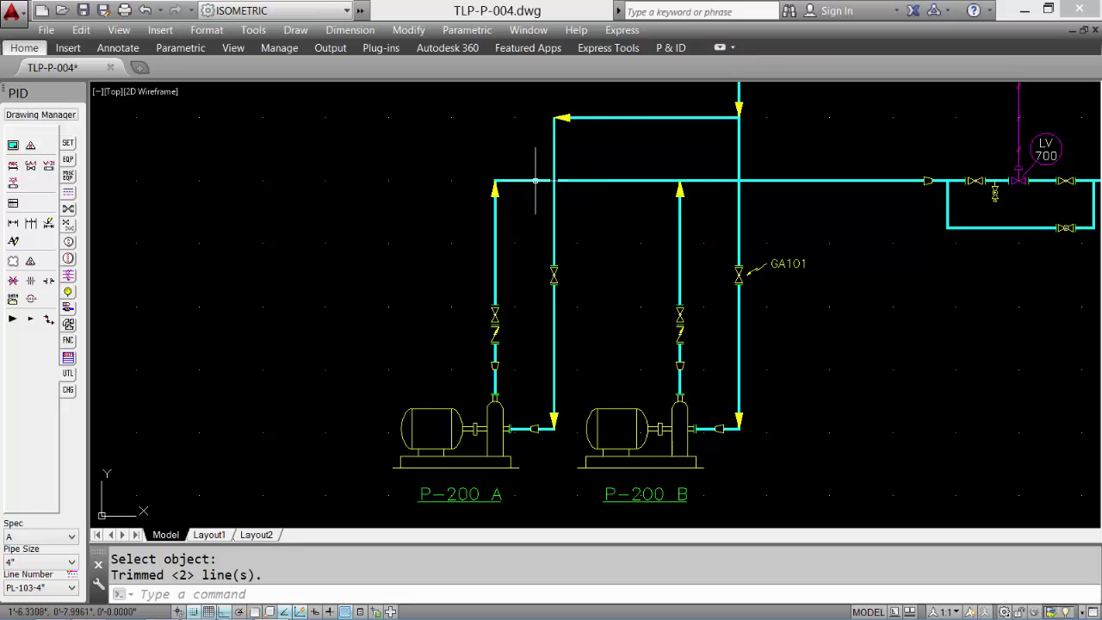
# Break only the selected horizontal pump discharge header where it crosses pump P-200 B's vertical suction line, using a break distance of 0.1250".
pyautogui.click(32, 282)
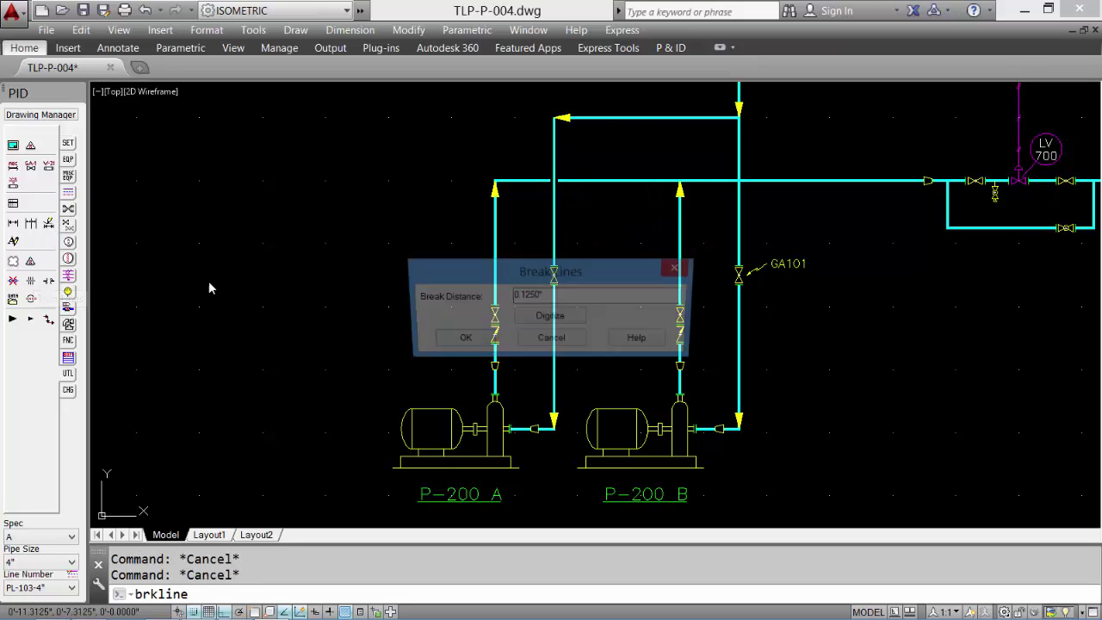
pyautogui.click(456, 341)
pyautogui.press('Return')
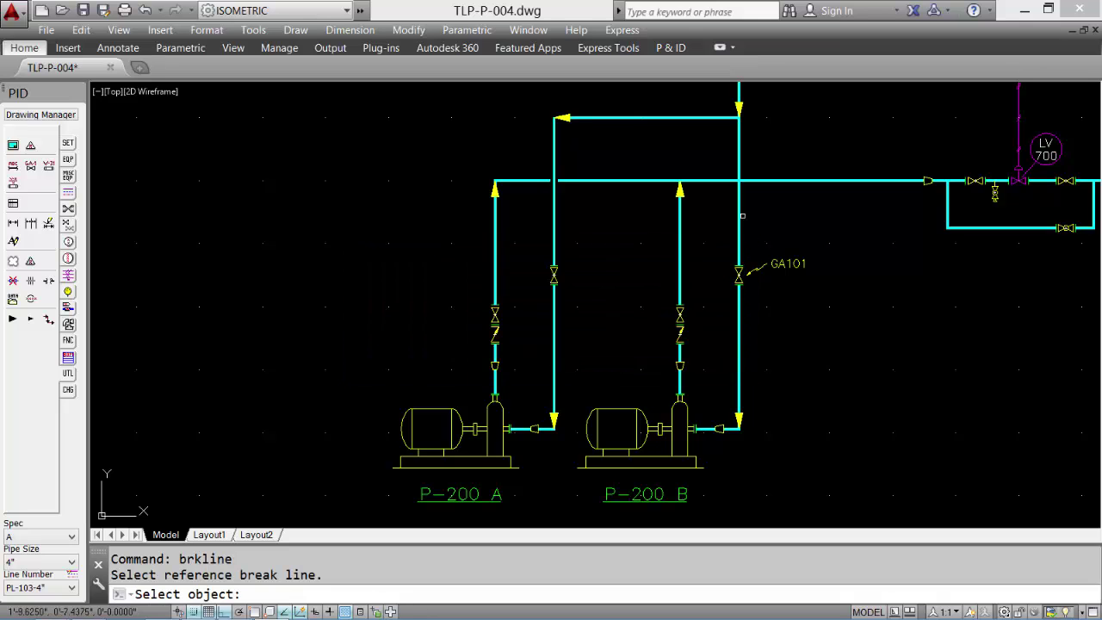
pyautogui.click(739, 220)
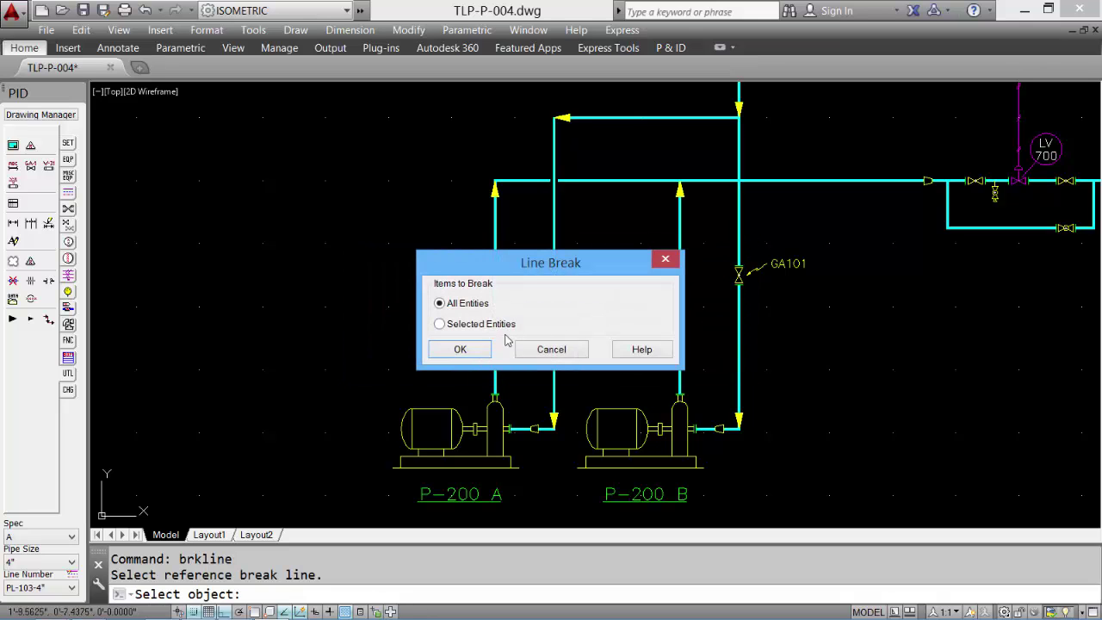
pyautogui.click(459, 352)
pyautogui.click(713, 181)
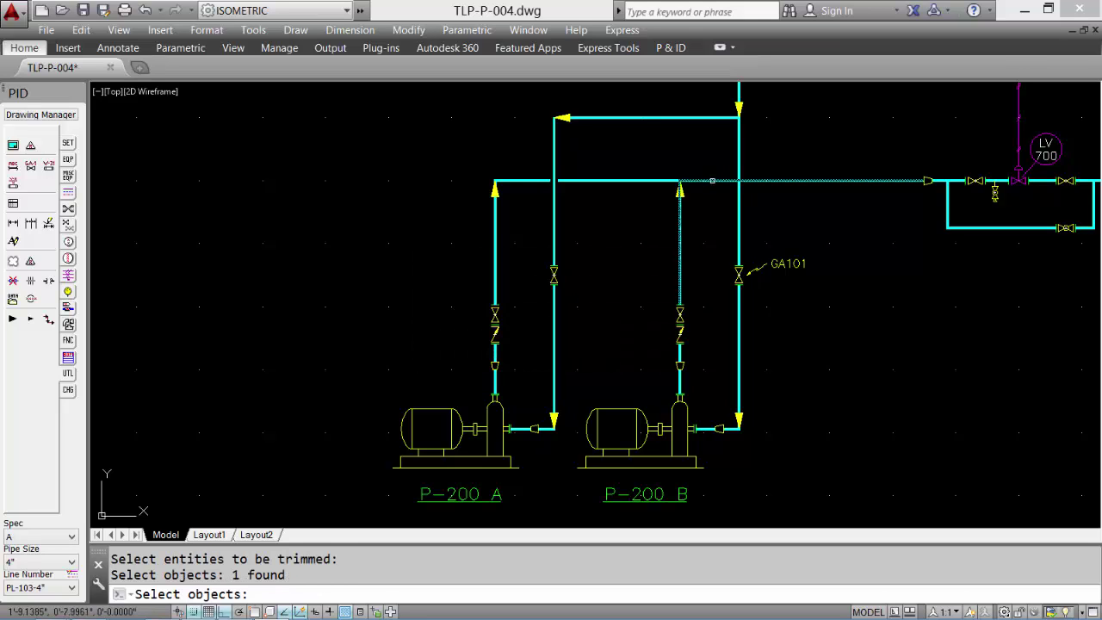
pyautogui.press('Return')
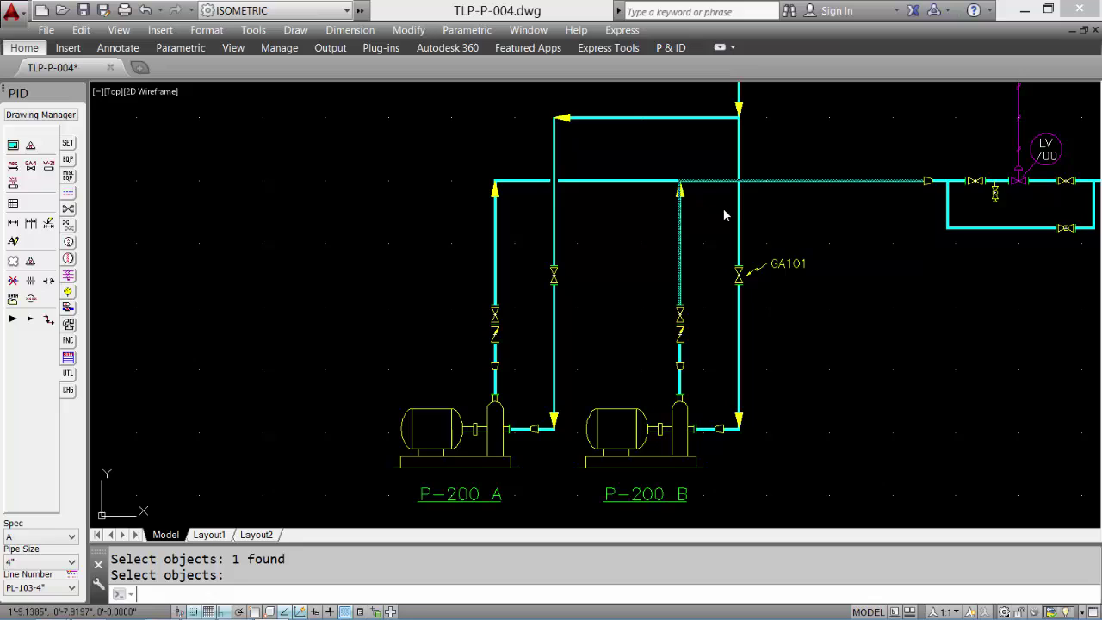
# Examine the line breaks at the pump suction lines, the line number and reducer size labels, the E-700 level control loop and the off-page connectors.
pyautogui.scroll(2, 704, 213)
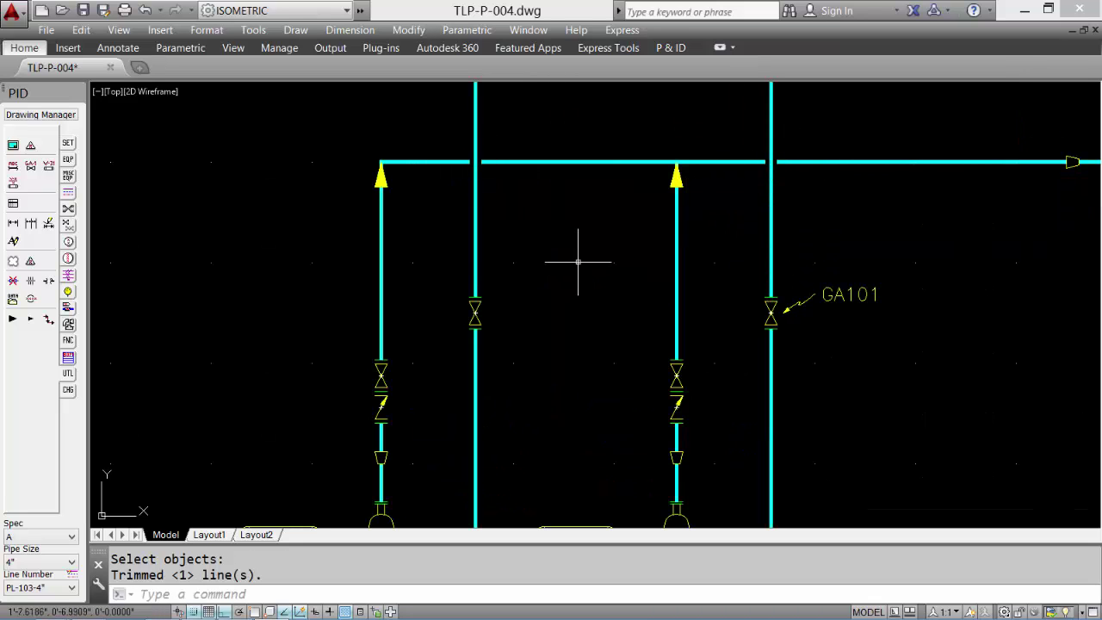
pyautogui.middleClick(612, 253)
pyautogui.middleClick(611, 253)
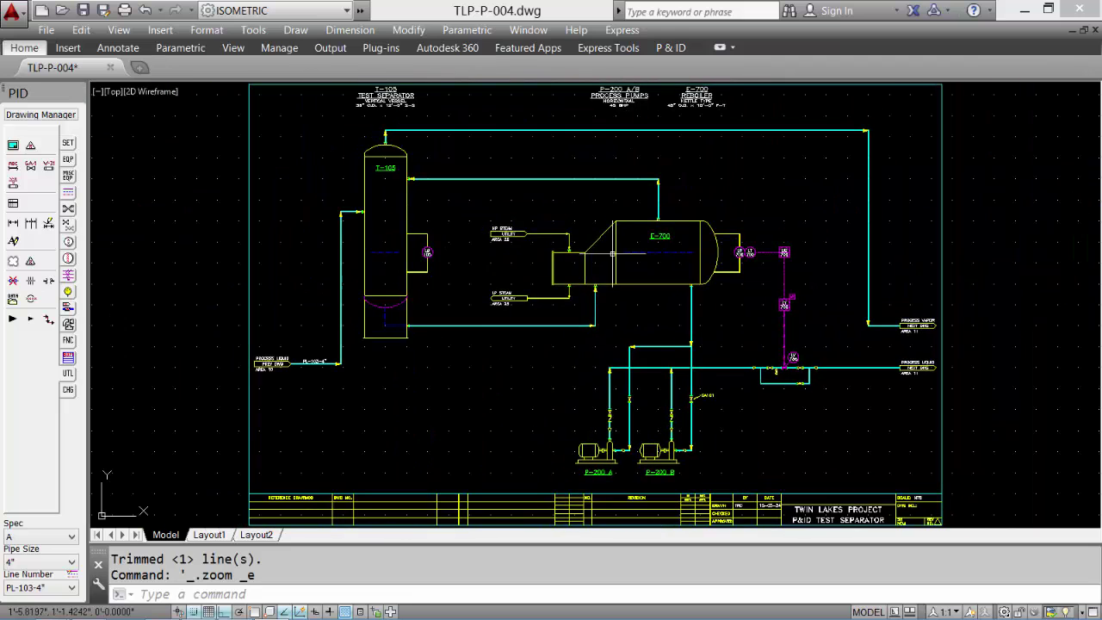
pyautogui.write('z')
pyautogui.press('Return')
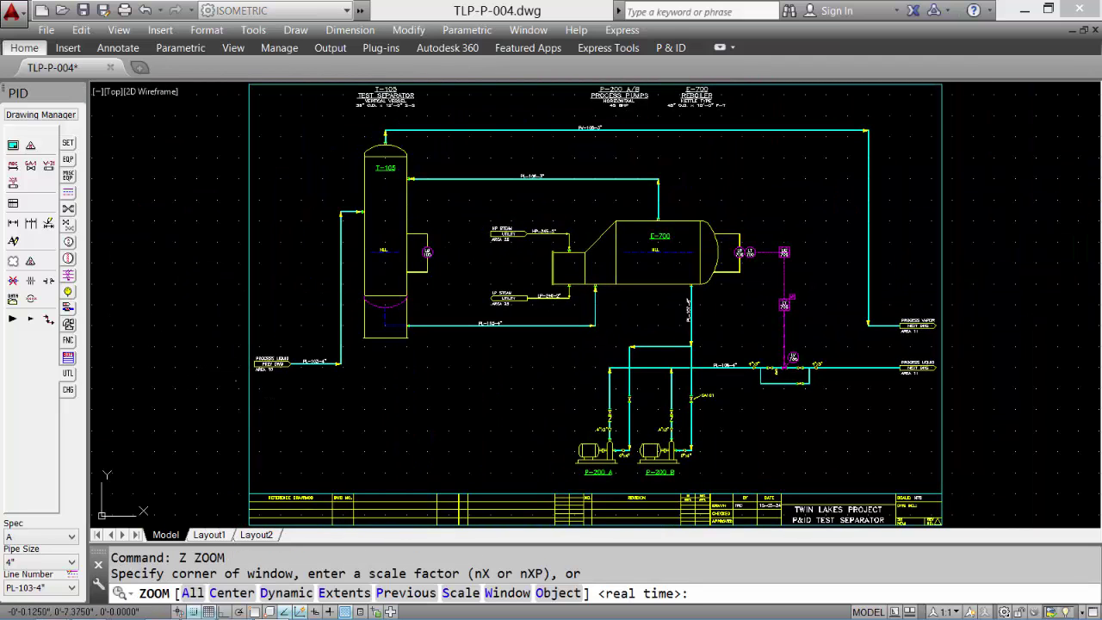
pyautogui.click(236, 380)
pyautogui.click(444, 121)
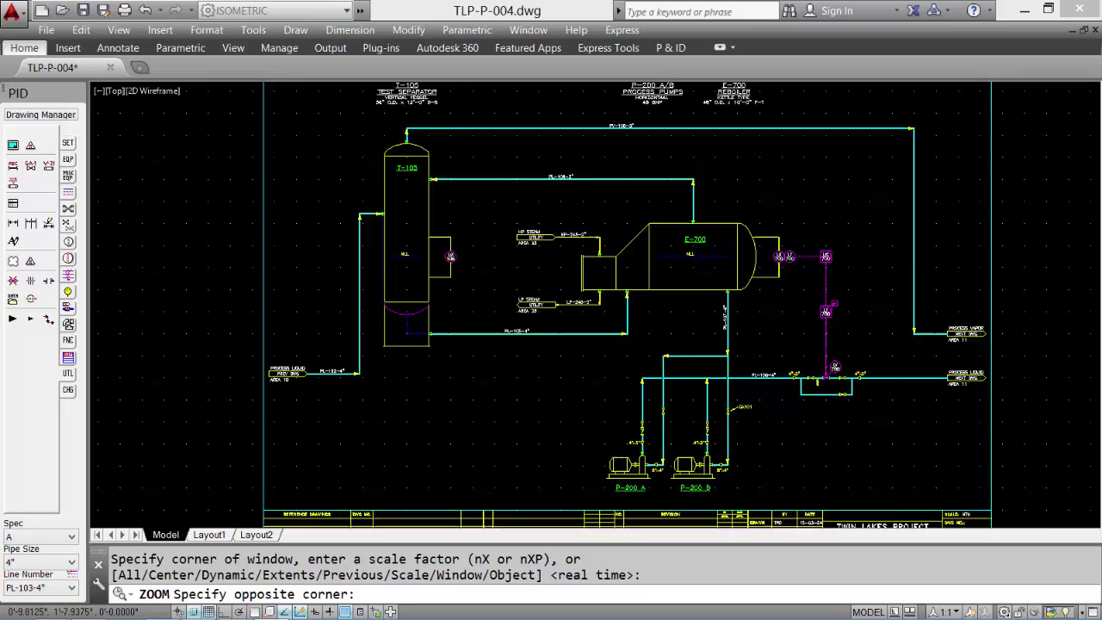
pyautogui.moveTo(549, 249); pyautogui.dragTo(250, 279, button='middle')
pyautogui.moveTo(624, 319); pyautogui.dragTo(473, 386, button='middle')
pyautogui.scroll(3, 731, 357)
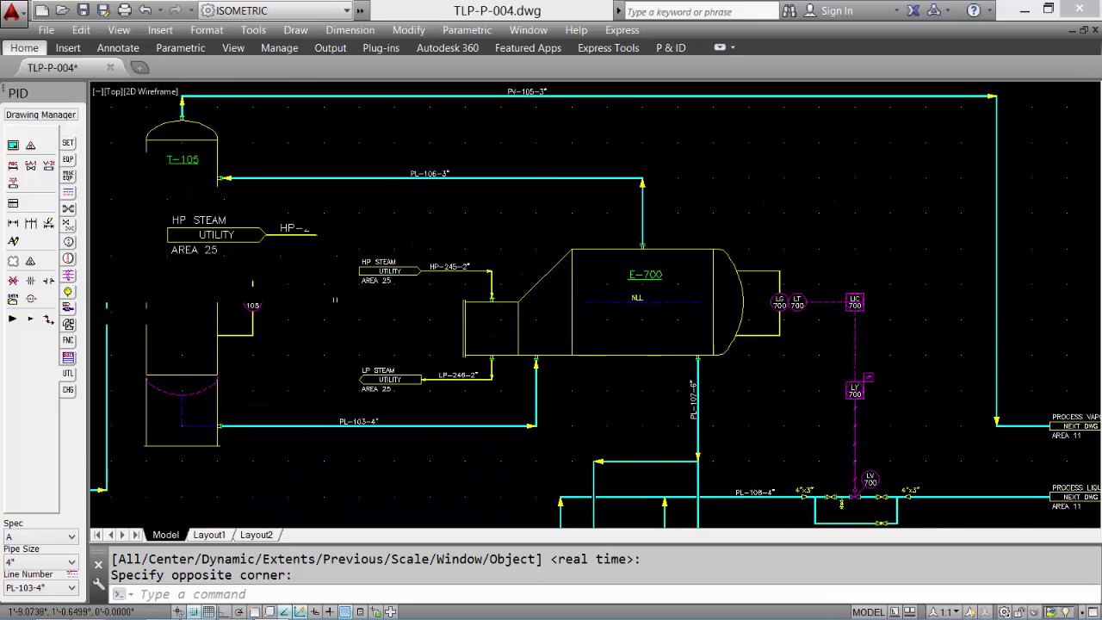
pyautogui.moveTo(731, 357); pyautogui.dragTo(590, 226, button='middle')
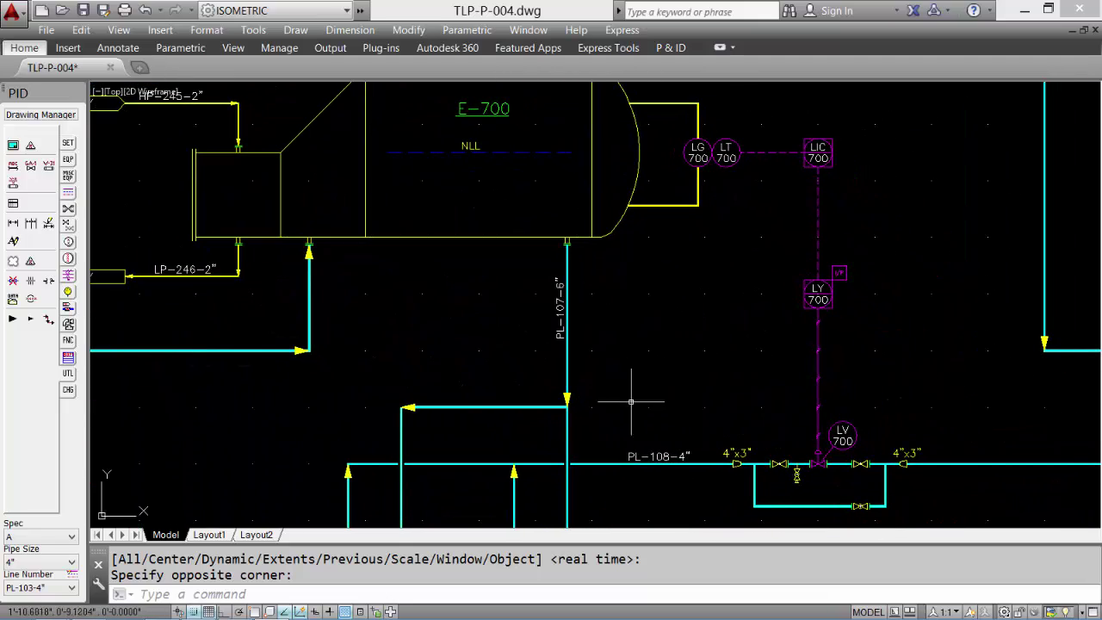
pyautogui.moveTo(646, 421); pyautogui.dragTo(629, 233, button='middle')
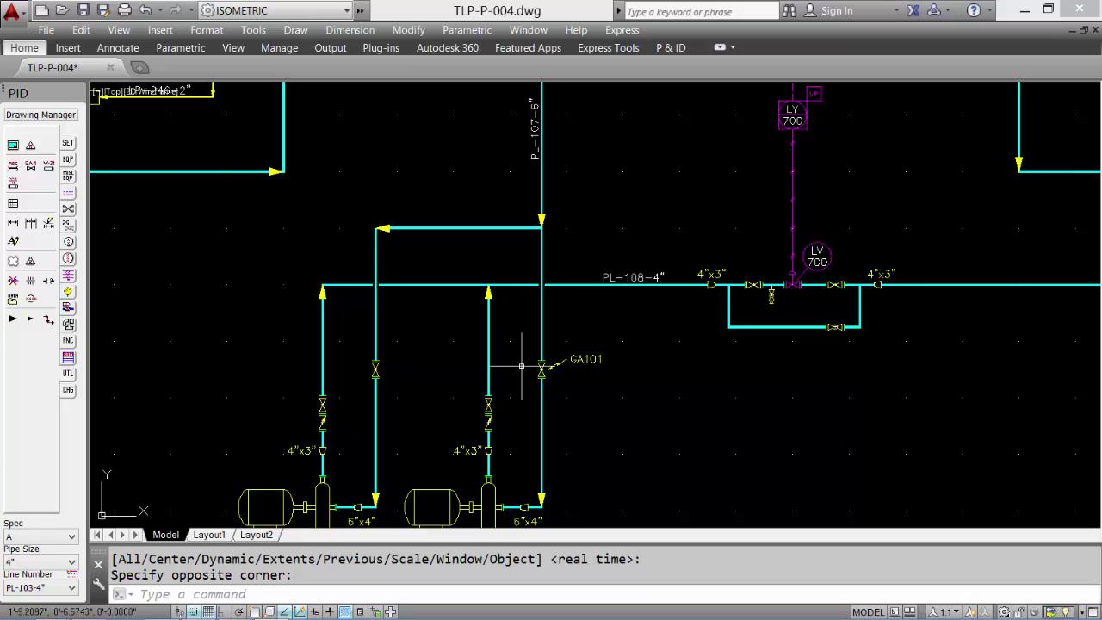
pyautogui.moveTo(525, 369)
pyautogui.mouseDown(button='middle')
pyautogui.moveTo(581, 266)
pyautogui.moveTo(393, 386)
pyautogui.moveTo(317, 474)
pyautogui.moveTo(318, 538)
pyautogui.mouseUp(button='middle')
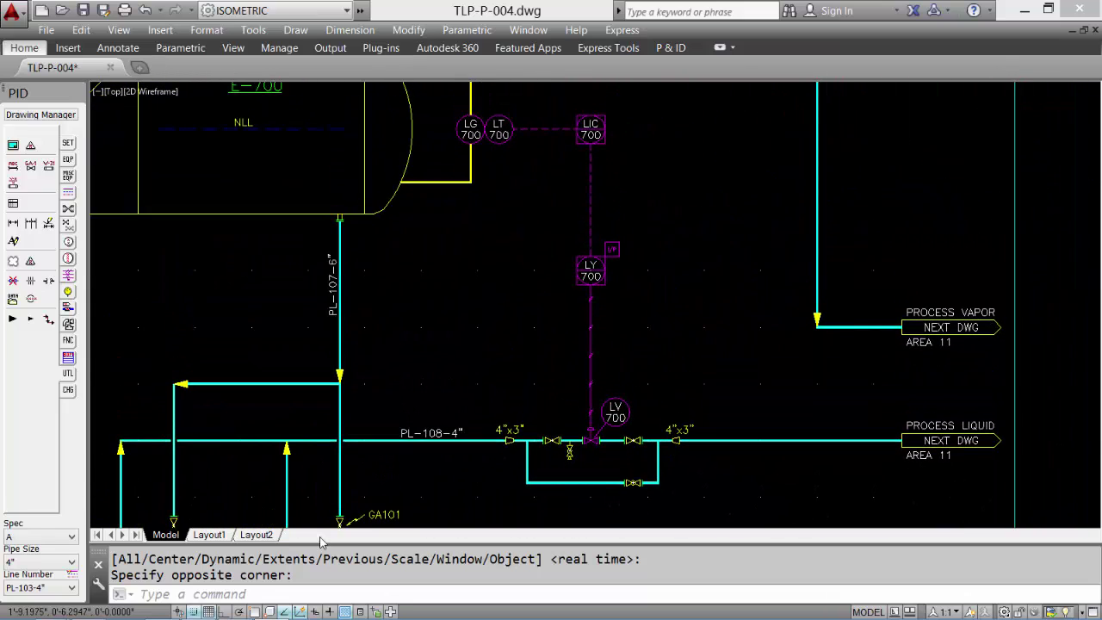
# Show the full drawing extents and save the TLP-P-004 drawing.
pyautogui.middleClick(437, 381)
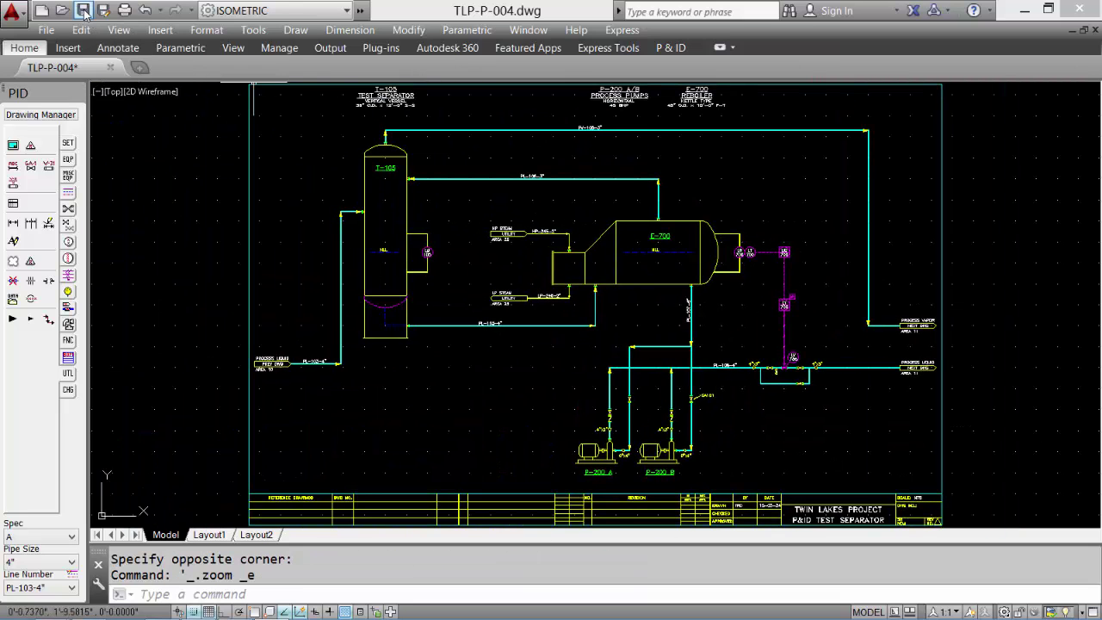
pyautogui.click(83, 12)
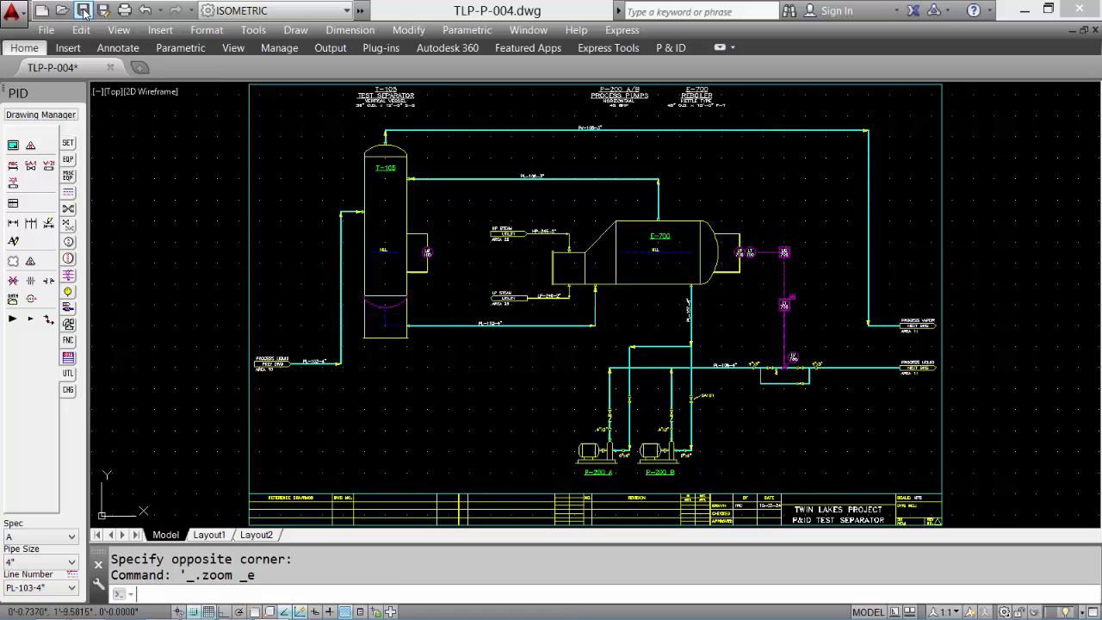
pyautogui.click(48, 31)
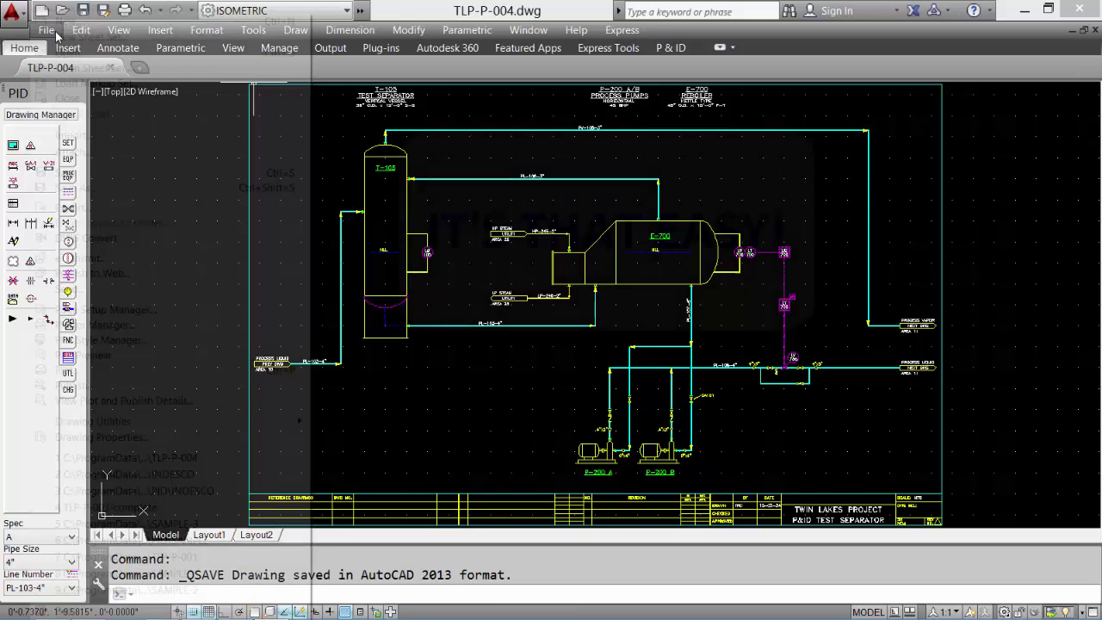